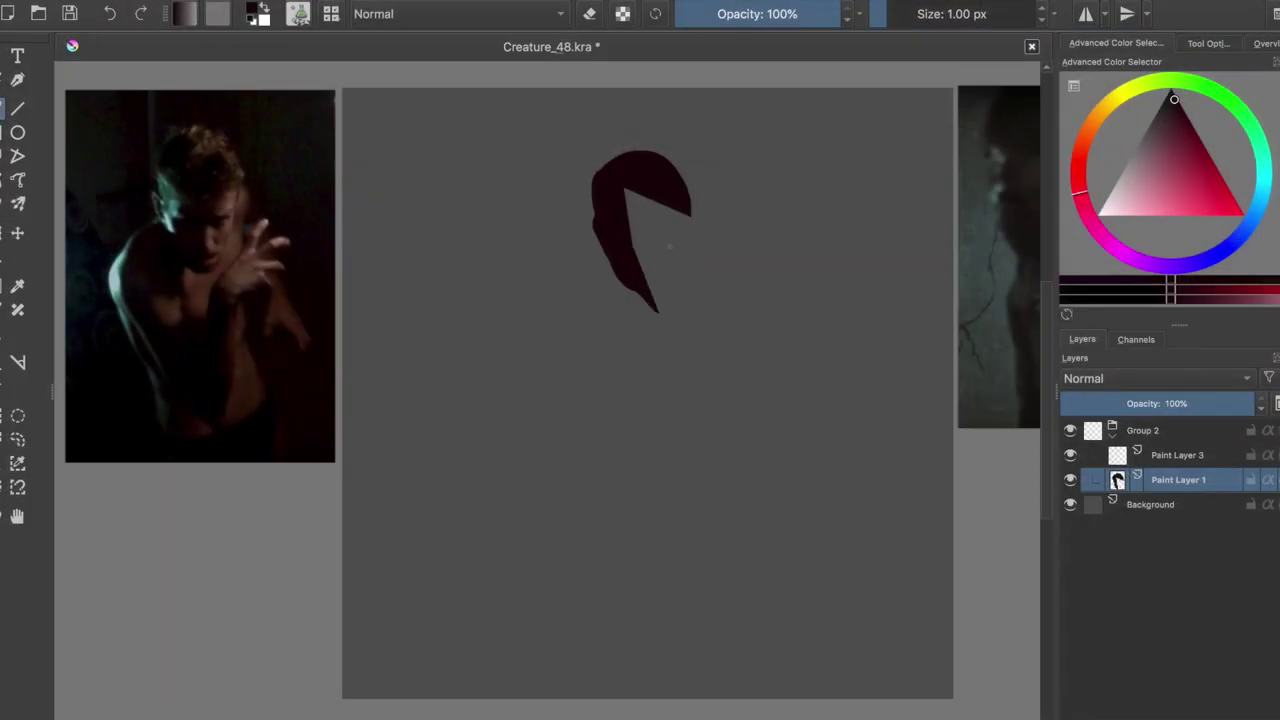
# Paint a dark maroon blob and taper it down to a point toward the lower left
pyautogui.moveTo(660, 200)
pyautogui.mouseDown()
pyautogui.moveTo(634, 246)
pyautogui.moveTo(641, 279)
pyautogui.moveTo(624, 218)
pyautogui.mouseUp()
pyautogui.moveTo(592, 258)
pyautogui.mouseDown()
pyautogui.moveTo(535, 368)
pyautogui.moveTo(585, 418)
pyautogui.moveTo(520, 378)
pyautogui.moveTo(600, 505)
pyautogui.mouseUp()
# Scale the maroon shape up with the Transform tool and fill maroon along the canvas bottom
pyautogui.hotkey('ctrl', 't')
pyautogui.moveTo(700, 148)
pyautogui.mouseDown()
pyautogui.moveTo(751, 102)
pyautogui.moveTo(663, 206)
pyautogui.mouseUp()
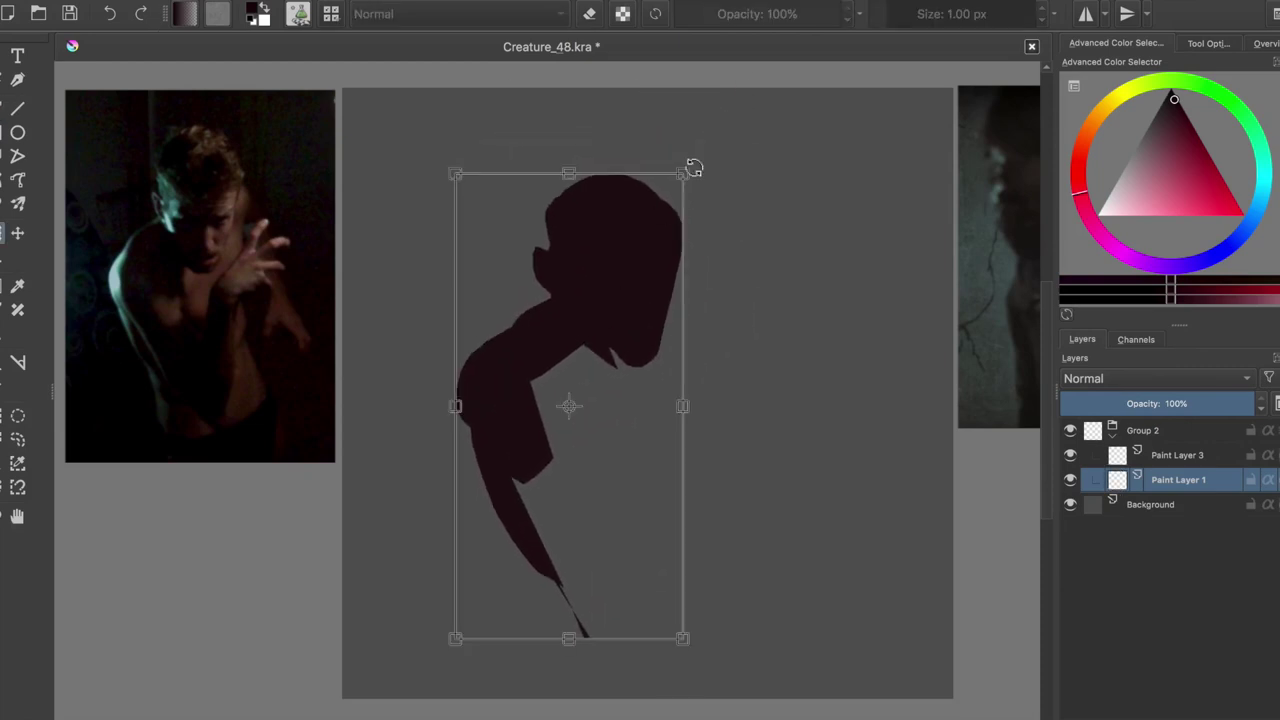
pyautogui.press('Return')
pyautogui.press('b')
pyautogui.moveTo(560, 570); pyautogui.dragTo(640, 690)
# Reshape the head by trimming its right edge, filling the nose notch, raising the crown and rounding the jaw
pyautogui.moveTo(674, 190)
pyautogui.mouseDown()
pyautogui.moveTo(662, 330)
pyautogui.moveTo(630, 356)
pyautogui.mouseUp()
pyautogui.moveTo(522, 278)
pyautogui.mouseDown()
pyautogui.moveTo(527, 222)
pyautogui.moveTo(530, 276)
pyautogui.mouseUp()
pyautogui.moveTo(534, 206)
pyautogui.mouseDown()
pyautogui.moveTo(556, 166)
pyautogui.moveTo(620, 148)
pyautogui.mouseUp()
pyautogui.moveTo(655, 256); pyautogui.dragTo(656, 298)
pyautogui.moveTo(662, 188)
pyautogui.mouseDown()
pyautogui.moveTo(645, 320)
pyautogui.moveTo(640, 284)
pyautogui.moveTo(587, 340)
pyautogui.moveTo(616, 300)
pyautogui.moveTo(672, 430)
pyautogui.moveTo(722, 700)
pyautogui.mouseUp()
# Extend the right shoulder and block in the left shoulder shape, saving along the way
pyautogui.press('e')
pyautogui.press('e')
pyautogui.moveTo(660, 262); pyautogui.dragTo(678, 345)
pyautogui.moveTo(448, 324)
pyautogui.mouseDown()
pyautogui.moveTo(430, 382)
pyautogui.moveTo(444, 418)
pyautogui.mouseUp()
pyautogui.hotkey('ctrl', 's')
# Paint the ear on the head's left and fill the raised arm beside the head
pyautogui.press('e')
pyautogui.press('e')
pyautogui.moveTo(478, 324); pyautogui.dragTo(460, 344)
pyautogui.hotkey('ctrl', 's')
pyautogui.moveTo(532, 288); pyautogui.dragTo(516, 228)
pyautogui.press('e')
pyautogui.moveTo(655, 162)
pyautogui.mouseDown()
pyautogui.moveTo(636, 264)
pyautogui.moveTo(672, 266)
pyautogui.moveTo(680, 282)
pyautogui.mouseUp()
pyautogui.press('e')
# Fill the concave shoulder left of the head, save, and undo a stray stroke
pyautogui.press('e')
pyautogui.moveTo(676, 284); pyautogui.dragTo(684, 313)
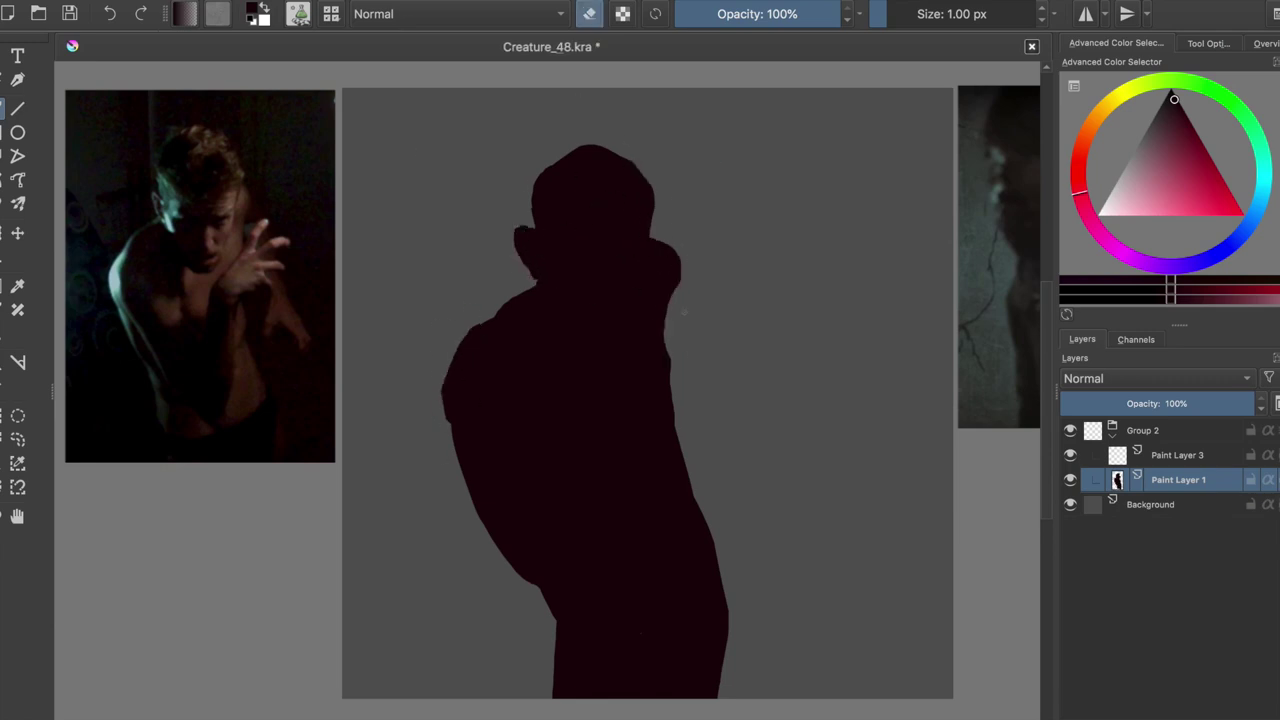
pyautogui.press('e')
pyautogui.moveTo(540, 280)
pyautogui.mouseDown()
pyautogui.moveTo(470, 335)
pyautogui.moveTo(492, 300)
pyautogui.mouseUp()
pyautogui.hotkey('ctrl', 's')
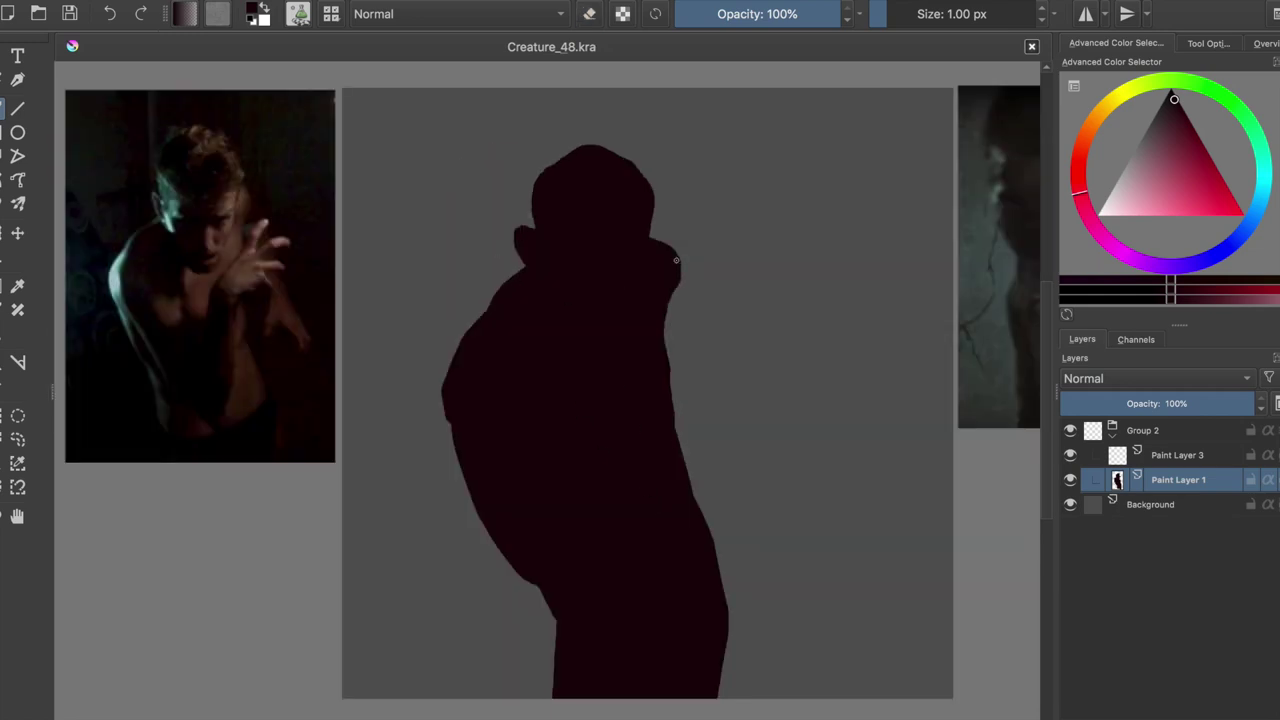
pyautogui.moveTo(672, 255); pyautogui.dragTo(740, 470)
pyautogui.hotkey('ctrl', 'z')
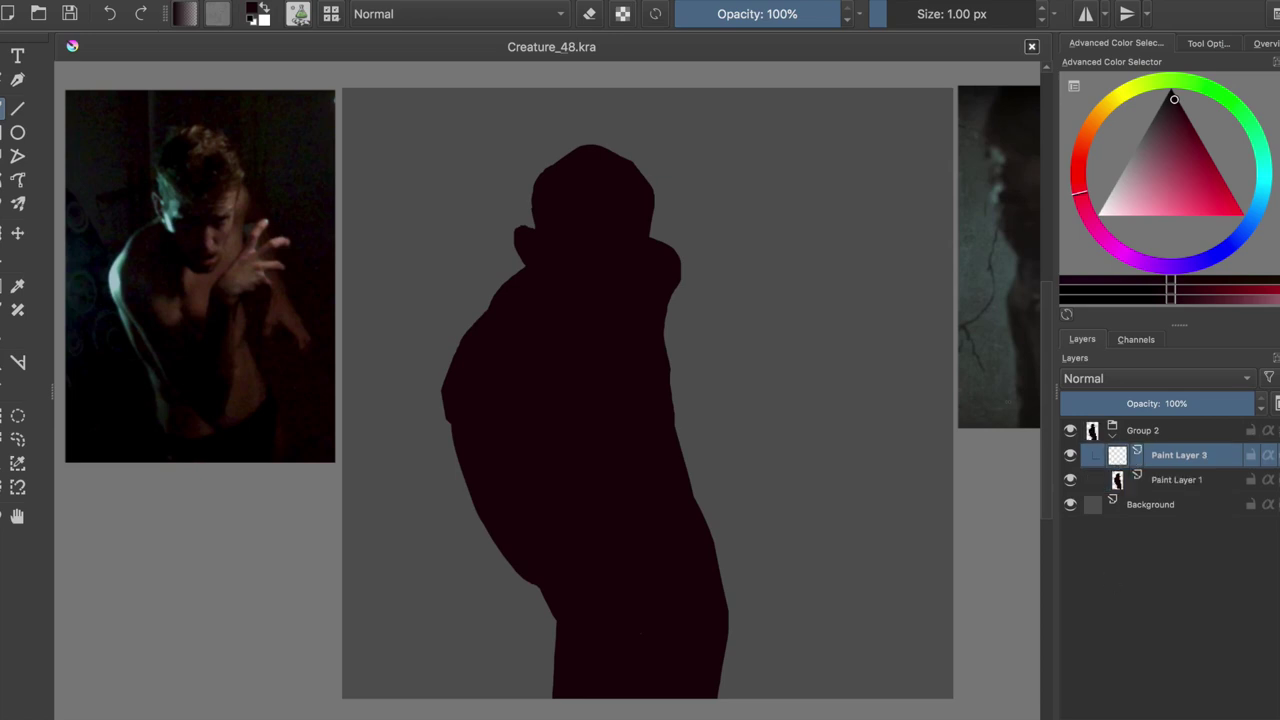
# On Paint Layer 3 with inherit alpha and lower opacity, paint dark shading on the head and chest
pyautogui.click(1178, 455)
pyautogui.click(1266, 456)
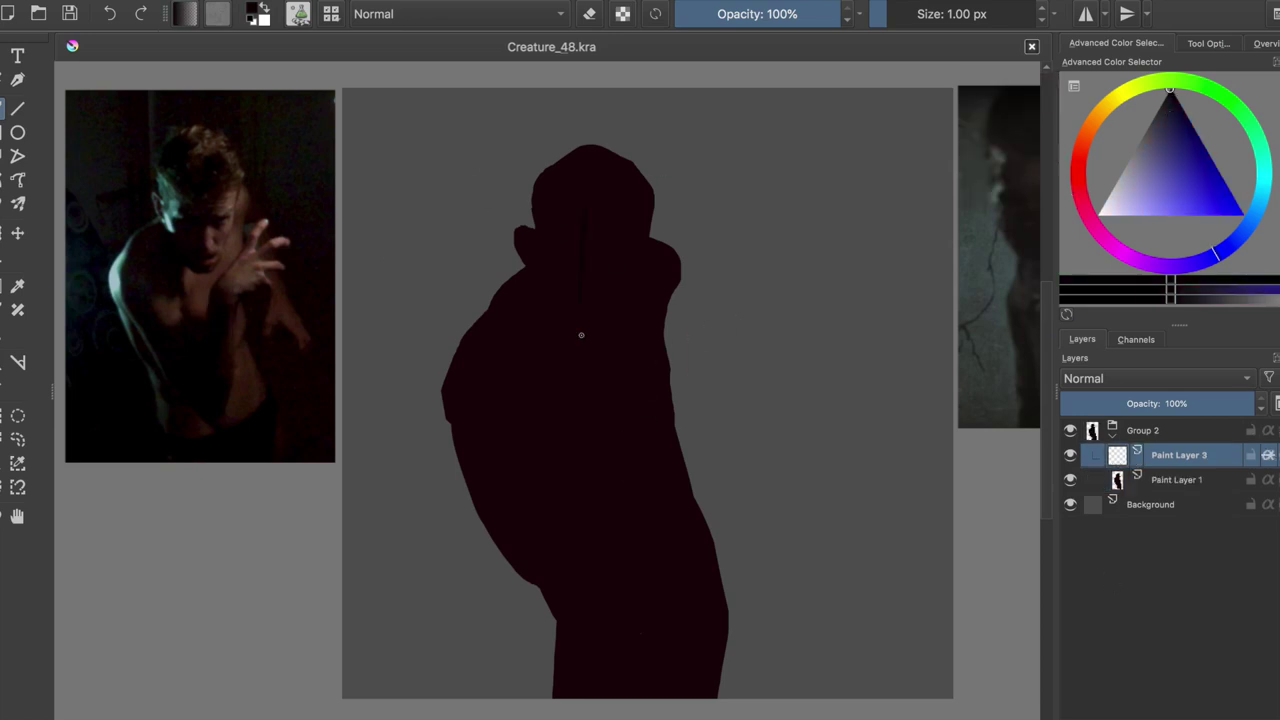
pyautogui.press('i')
pyautogui.press('i')
pyautogui.moveTo(580, 206); pyautogui.dragTo(615, 236)
pyautogui.moveTo(590, 292); pyautogui.dragTo(594, 320)
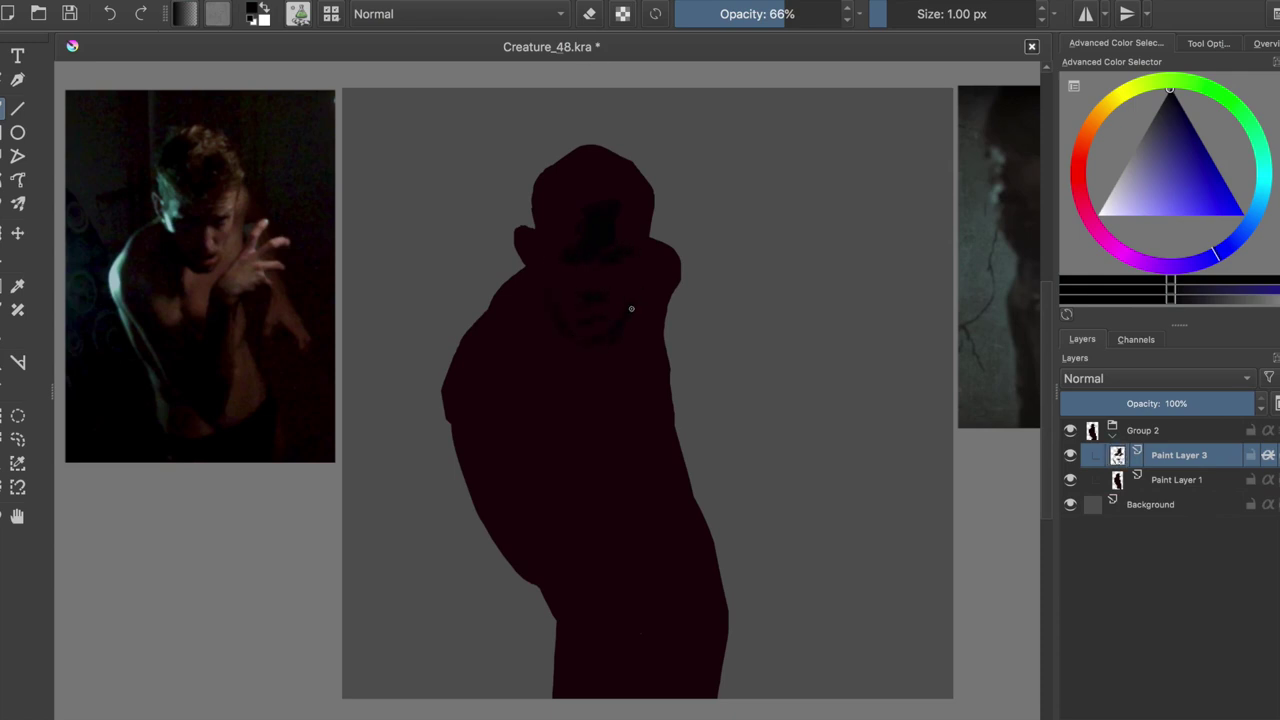
# Fill a lassoed face area with shadow, darken the ear and upper head, and save
pyautogui.moveTo(575, 190); pyautogui.dragTo(612, 325)
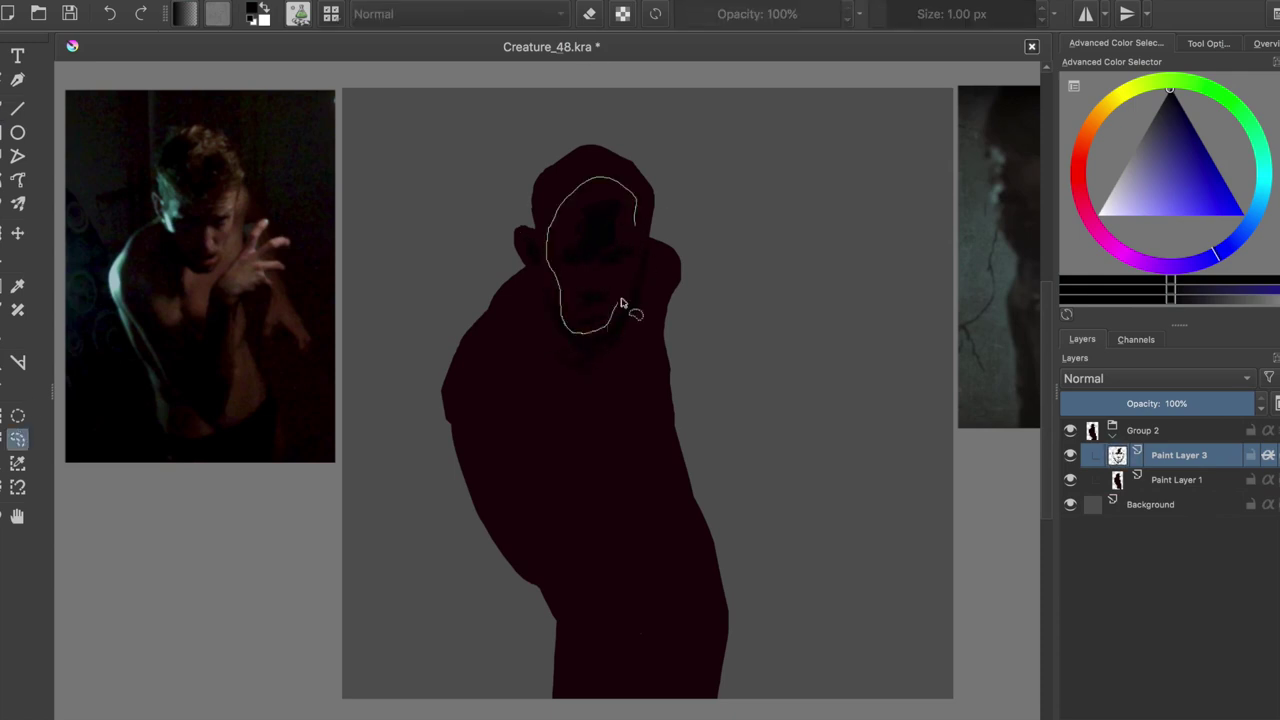
pyautogui.hotkey('ctrl', 'shift', 'a')
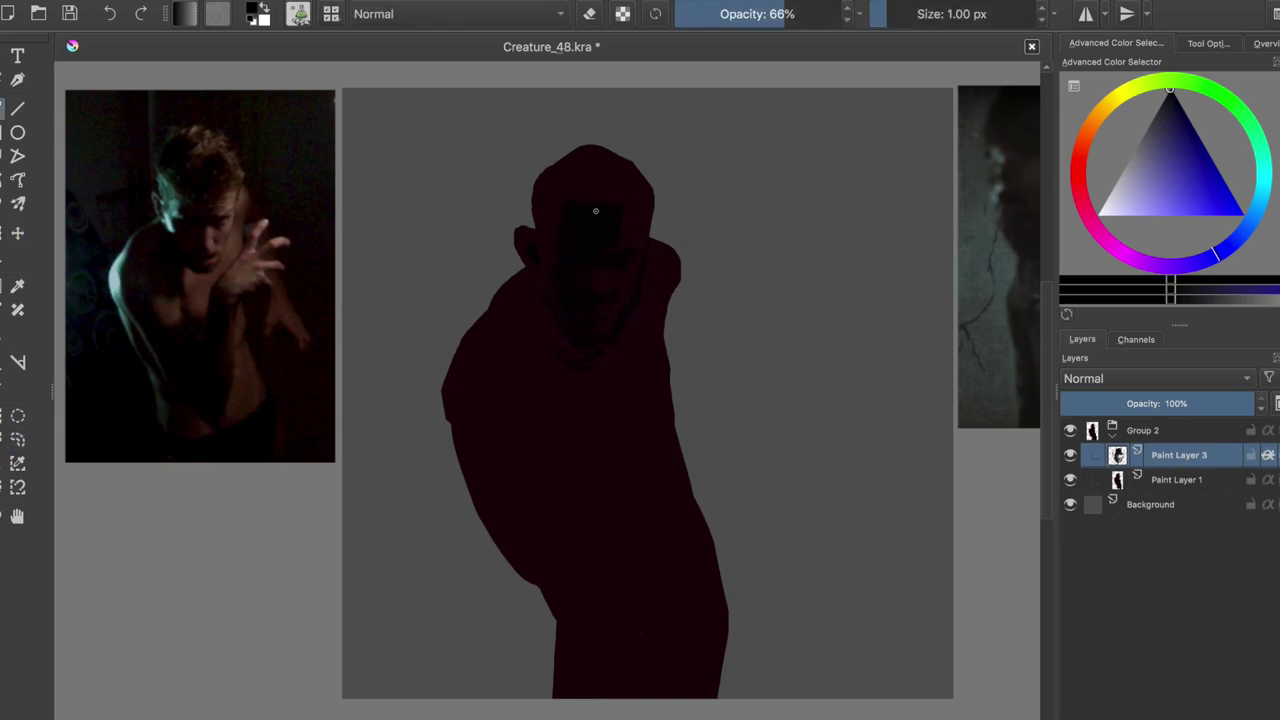
pyautogui.moveTo(545, 233); pyautogui.dragTo(547, 278)
pyautogui.press('e')
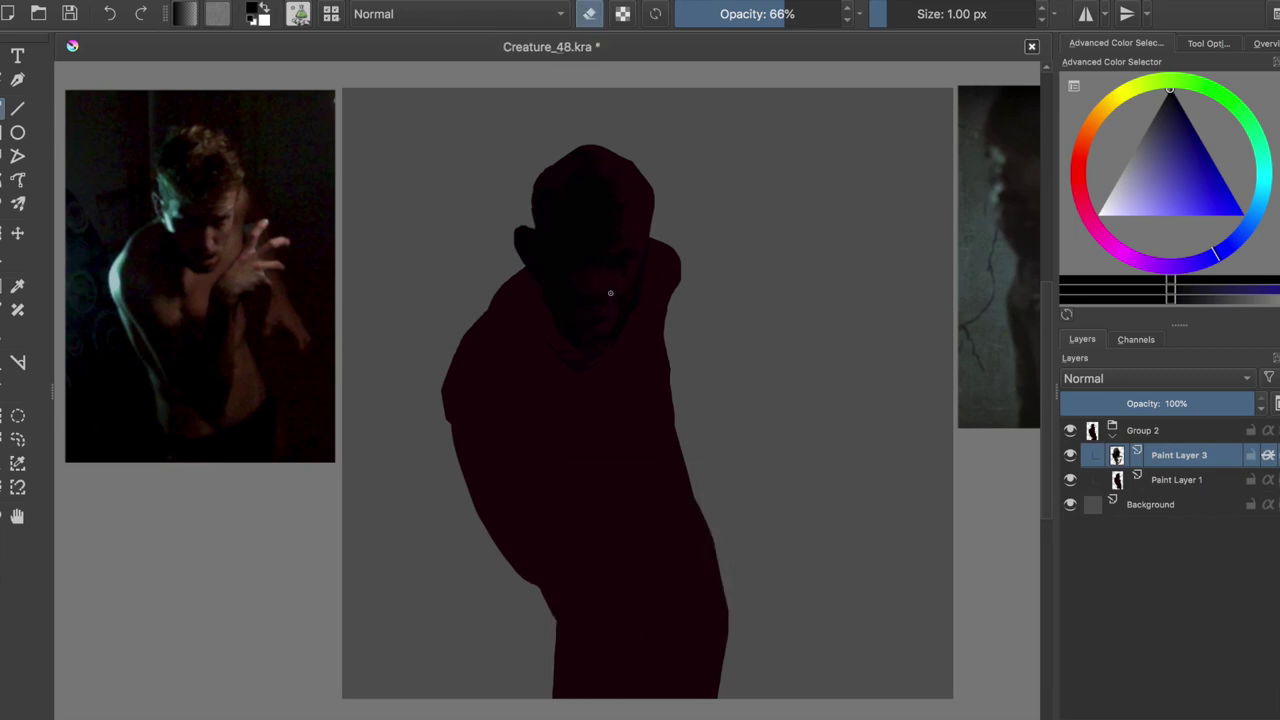
pyautogui.hotkey('ctrl', 's')
pyautogui.click(536, 322)
pyautogui.press('i')
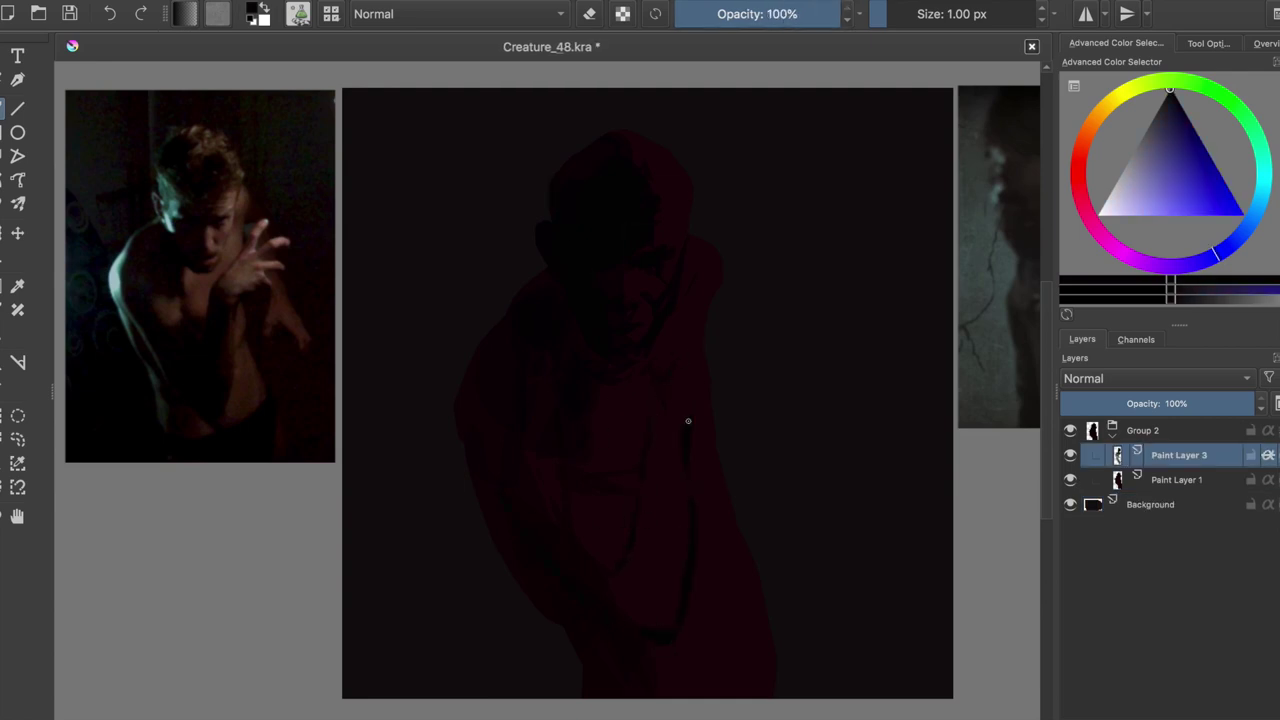
# Switch between Paint Layer 3 and Paint Layer 1, swap to the dark shadow colour, and save
pyautogui.press('pageup')
pyautogui.press('x')
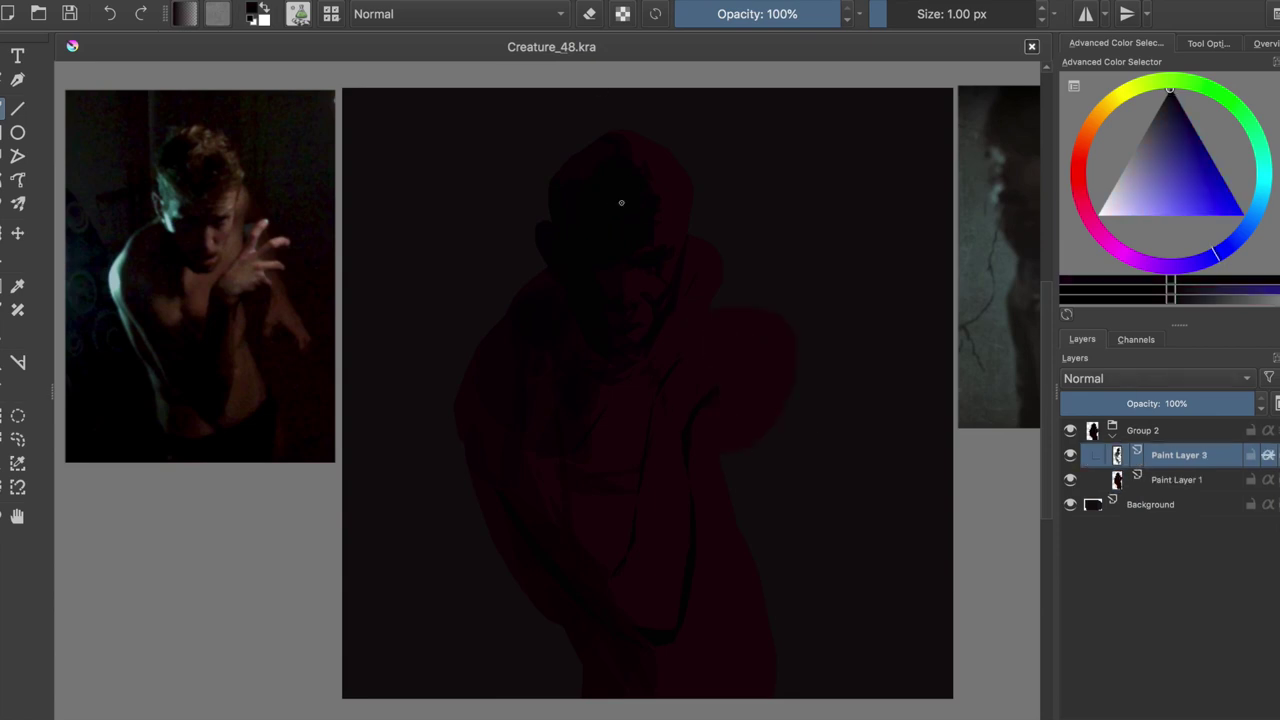
pyautogui.press('e')
# Paint the dark clawed finger lines of the raised hand beside the shoulder
pyautogui.press('e')
pyautogui.press('pagedown')
pyautogui.press('x')
pyautogui.press('pageup')
pyautogui.press('x')
pyautogui.hotkey('ctrl', 's')
pyautogui.moveTo(715, 317); pyautogui.dragTo(706, 334)
pyautogui.press('e')
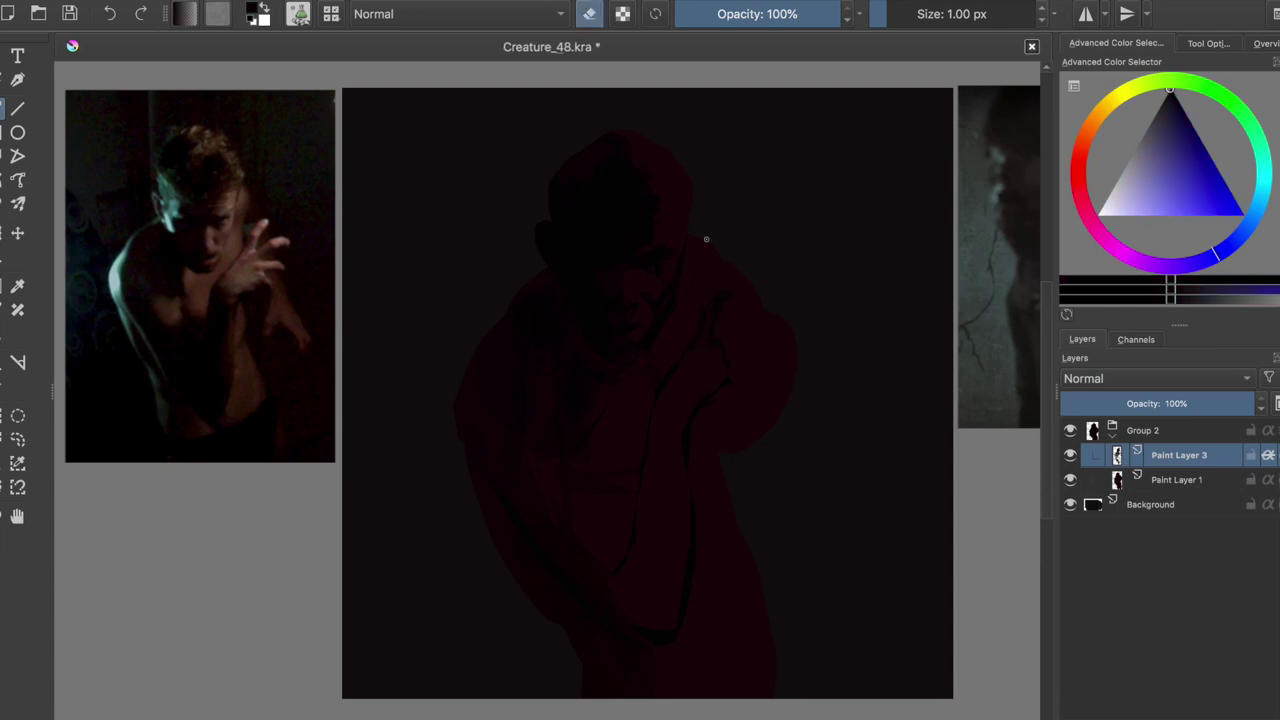
pyautogui.press('e')
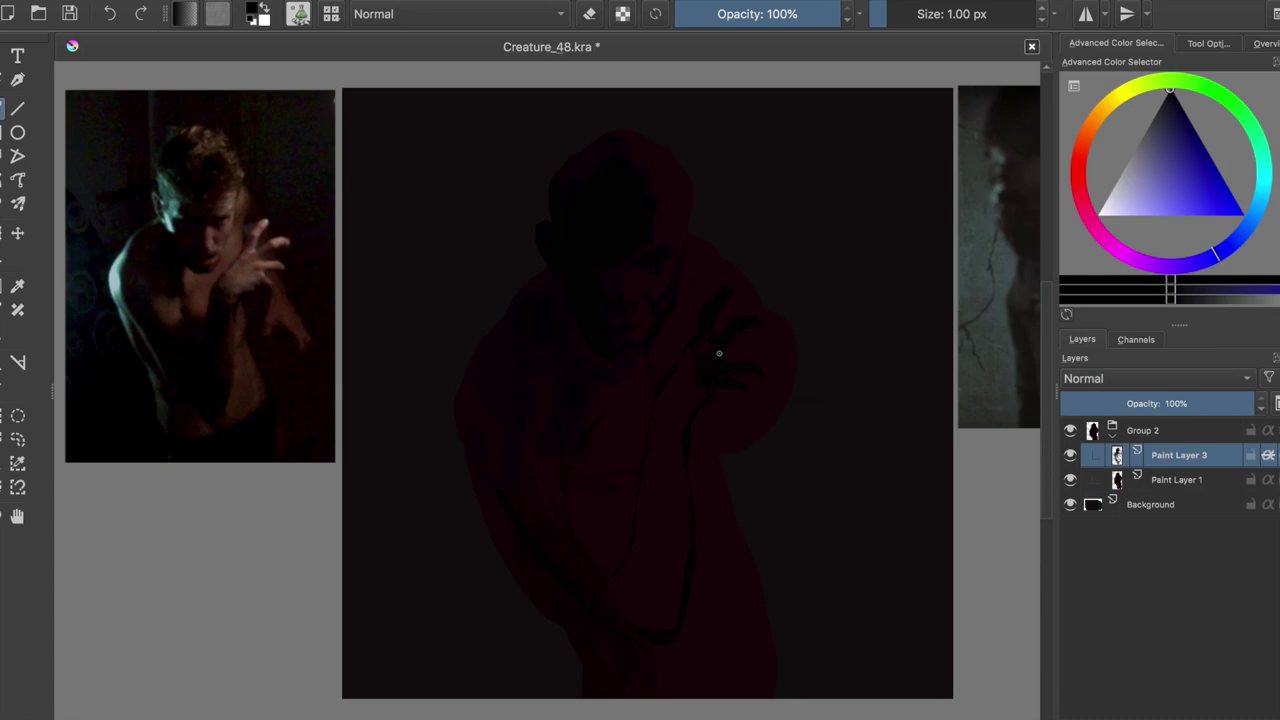
pyautogui.moveTo(727, 372); pyautogui.dragTo(743, 394)
# Lasso the raised hand and transform it to reposition it beside the shoulder
pyautogui.hotkey('ctrl', 'shift', 'f')
pyautogui.moveTo(712, 350); pyautogui.dragTo(720, 362)
pyautogui.press('t')
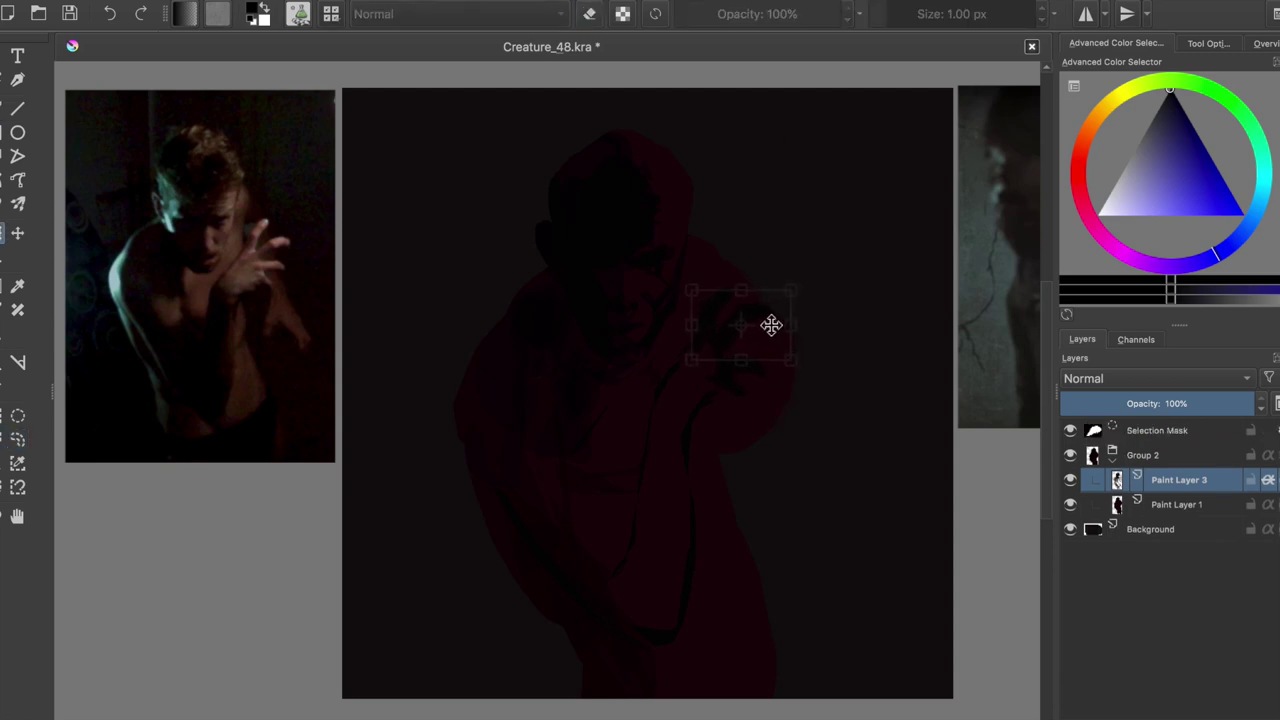
pyautogui.hotkey('ctrl', 'shift', 'a')
pyautogui.hotkey('ctrl', 'r')
pyautogui.moveTo(700, 428); pyautogui.dragTo(806, 334)
pyautogui.hotkey('ctrl', 't')
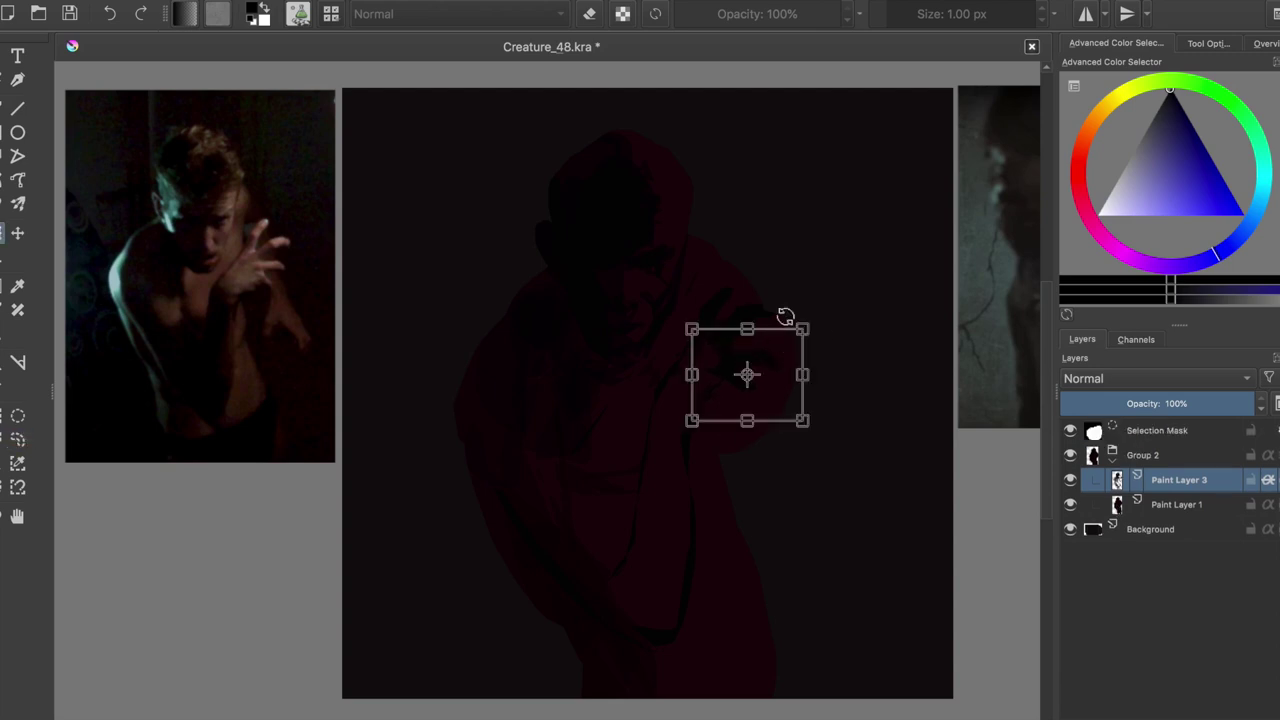
# Clear the selection and return to the brush on Paint Layer 1
pyautogui.hotkey('ctrl', 'shift', 'a')
pyautogui.press('b')
pyautogui.press('pagedown')
pyautogui.scroll(1, 777, 309)
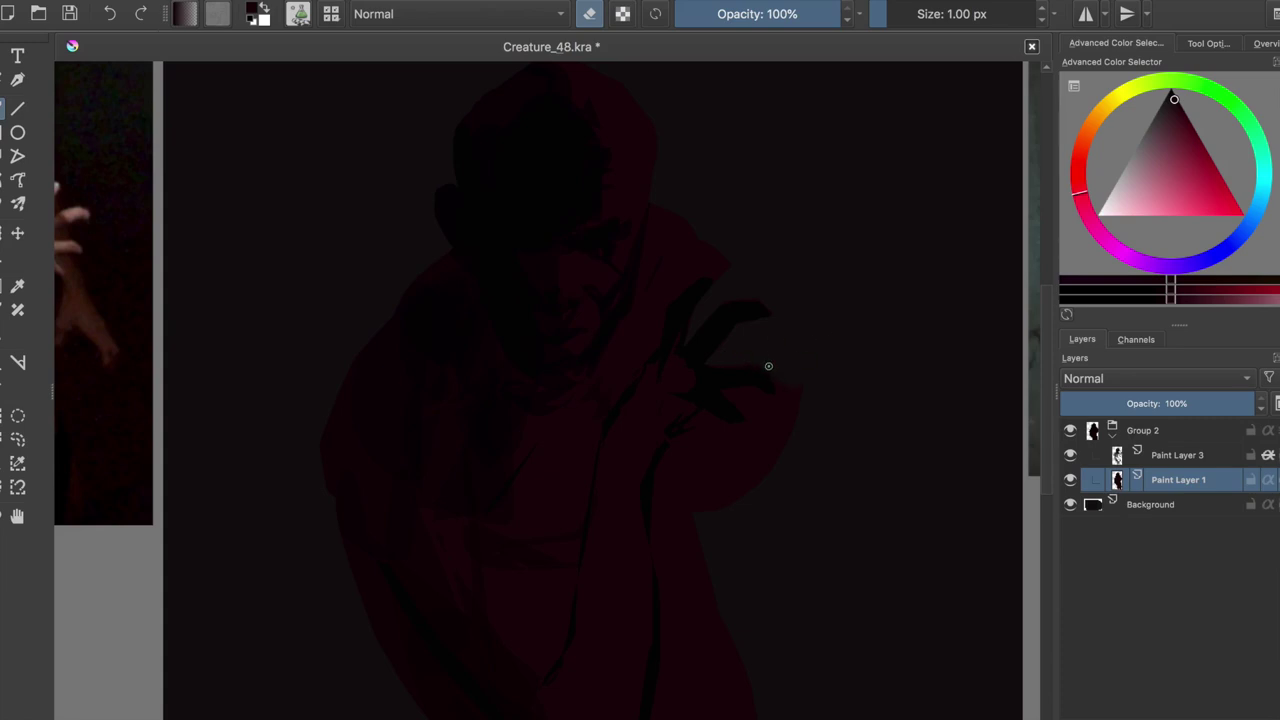
# Pan the view and pick dark blue-black, dark red and dark blue colours, undoing a stray dab
pyautogui.moveTo(736, 296); pyautogui.dragTo(809, 312)
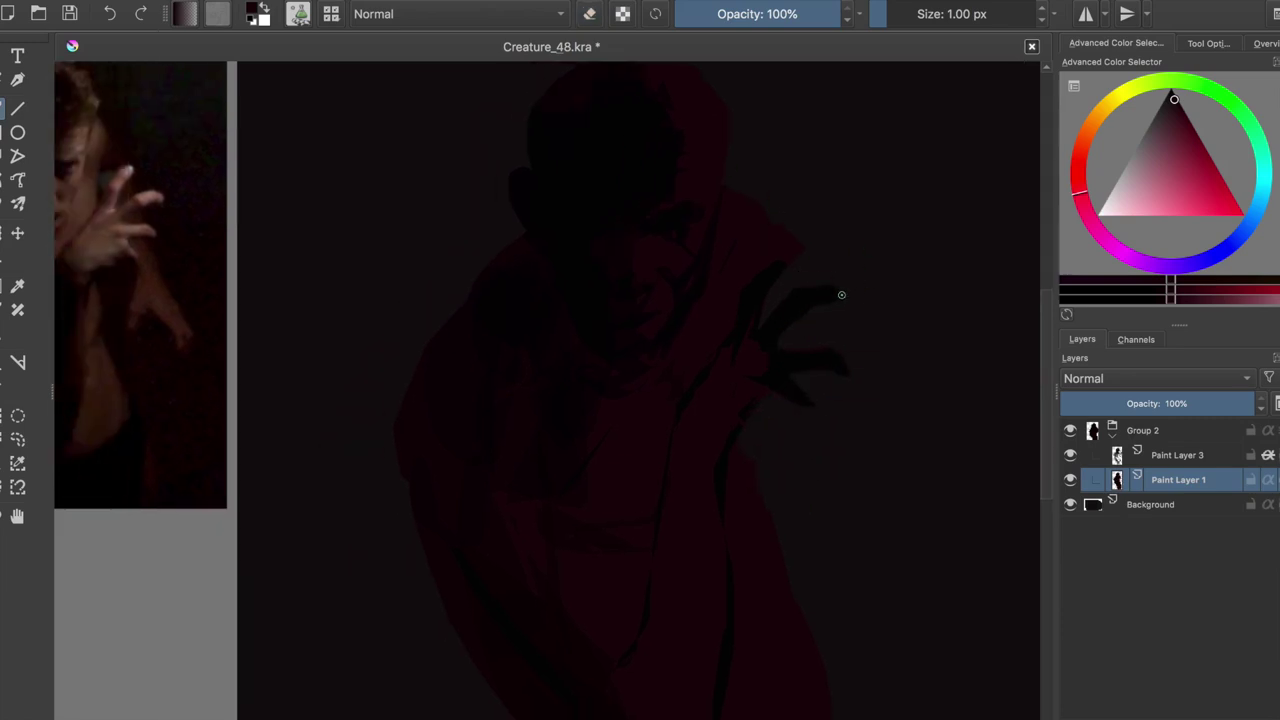
pyautogui.keyDown('ctrl'); pyautogui.click(838, 291); pyautogui.keyUp('ctrl')
pyautogui.click(873, 391)
pyautogui.press('e')
pyautogui.hotkey('ctrl', 'z')
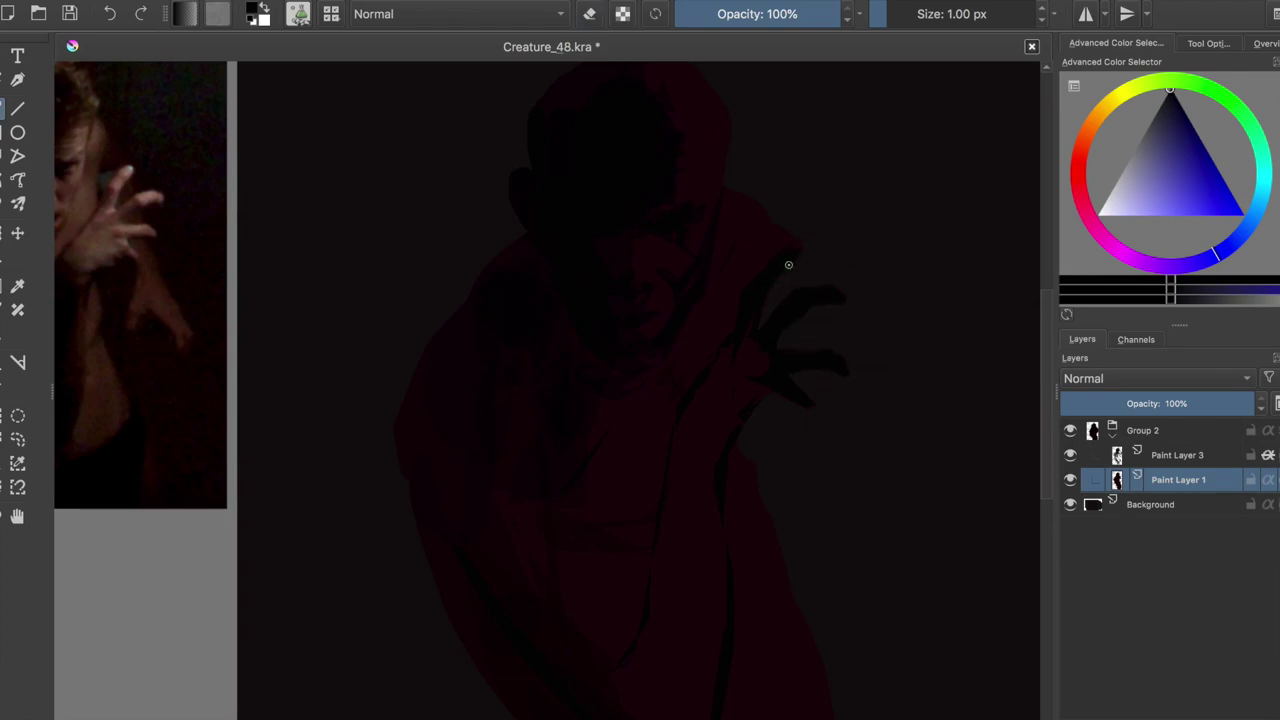
pyautogui.press('e')
pyautogui.keyDown('ctrl'); pyautogui.click(739, 238); pyautogui.keyUp('ctrl')
pyautogui.press('e')
pyautogui.keyDown('ctrl'); pyautogui.click(743, 343); pyautogui.keyUp('ctrl')
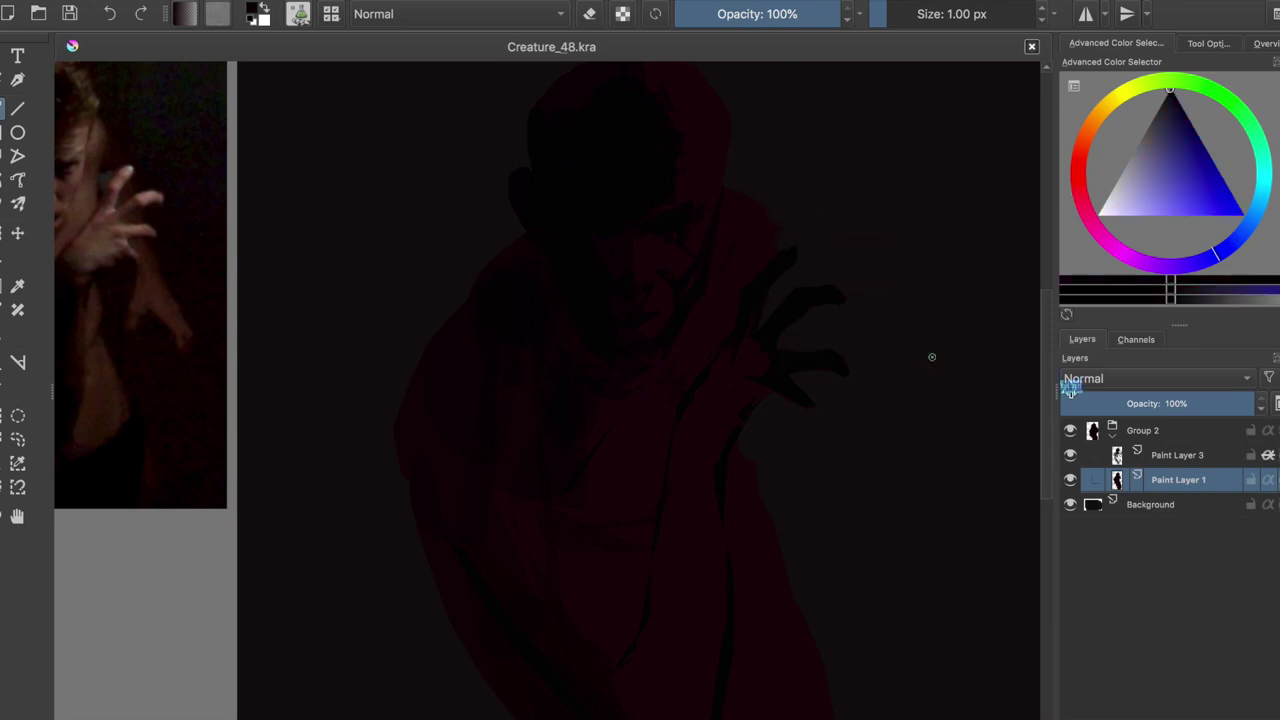
# Cut the clawed hand from Paint Layer 3 and paste it onto a new layer
pyautogui.press('pageup')
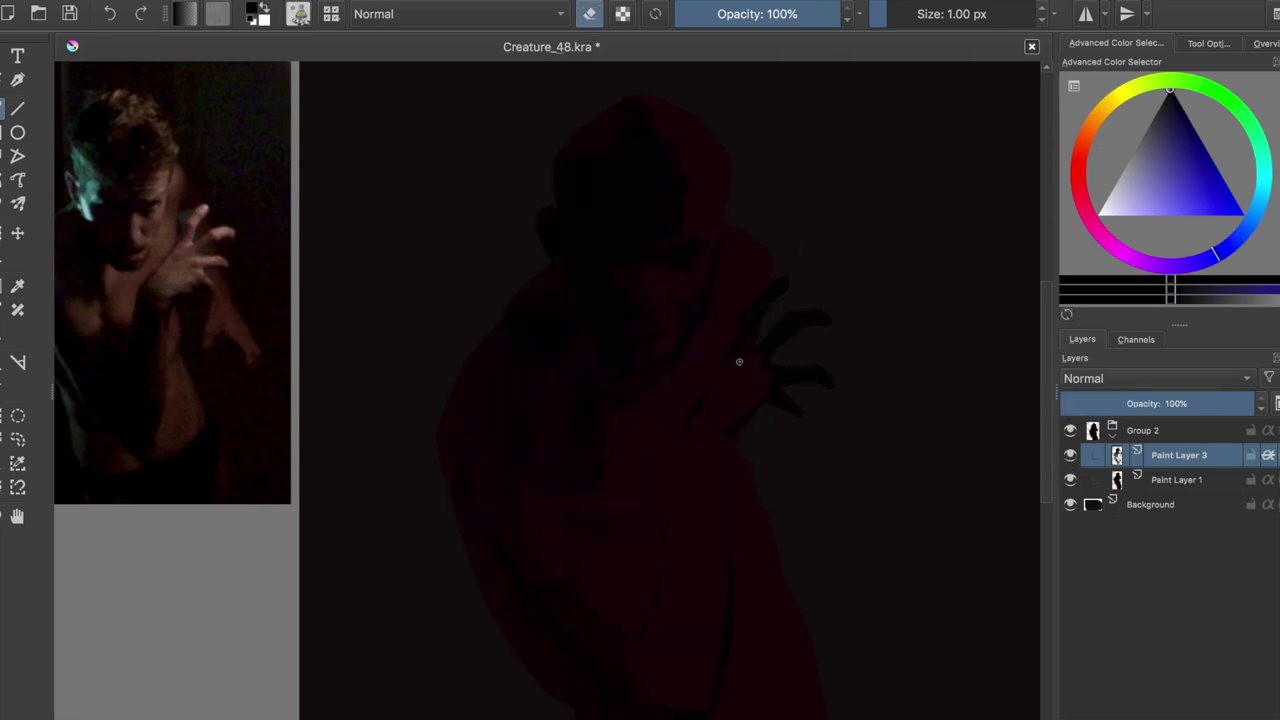
pyautogui.press('XF86MonBrightnessUp')
pyautogui.press('e')
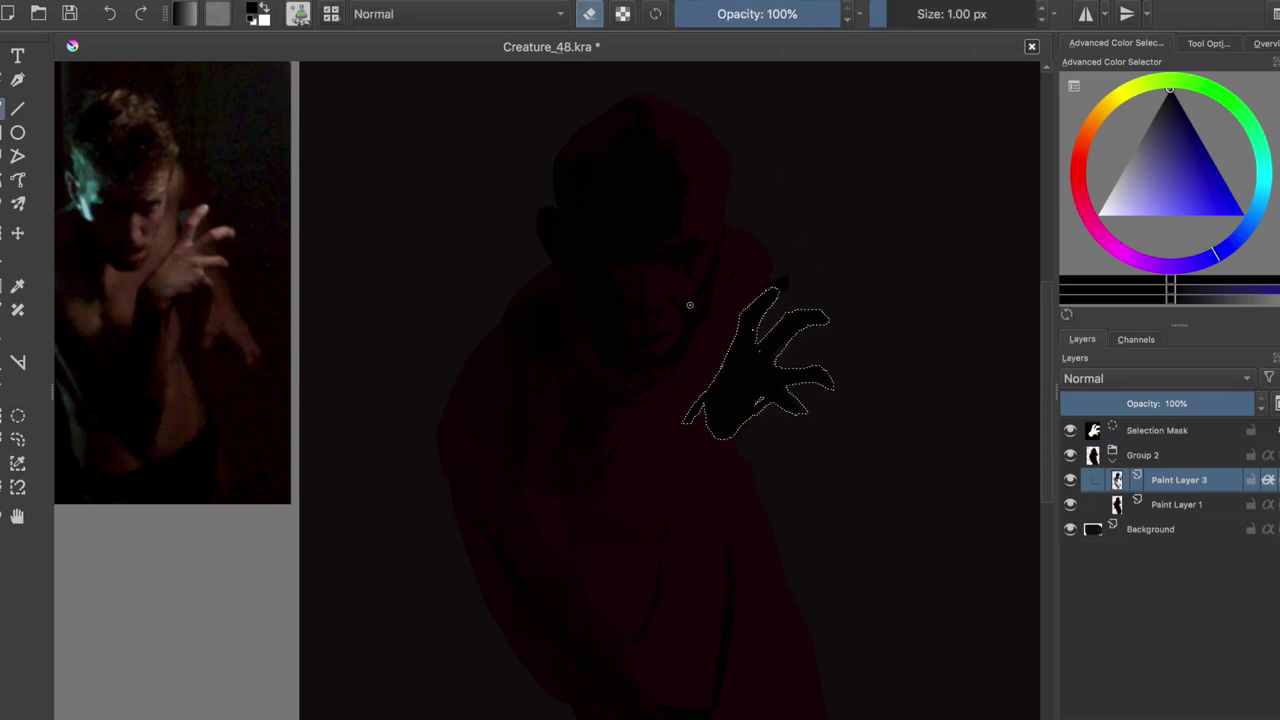
pyautogui.press('Delete')
pyautogui.press('pagedown')
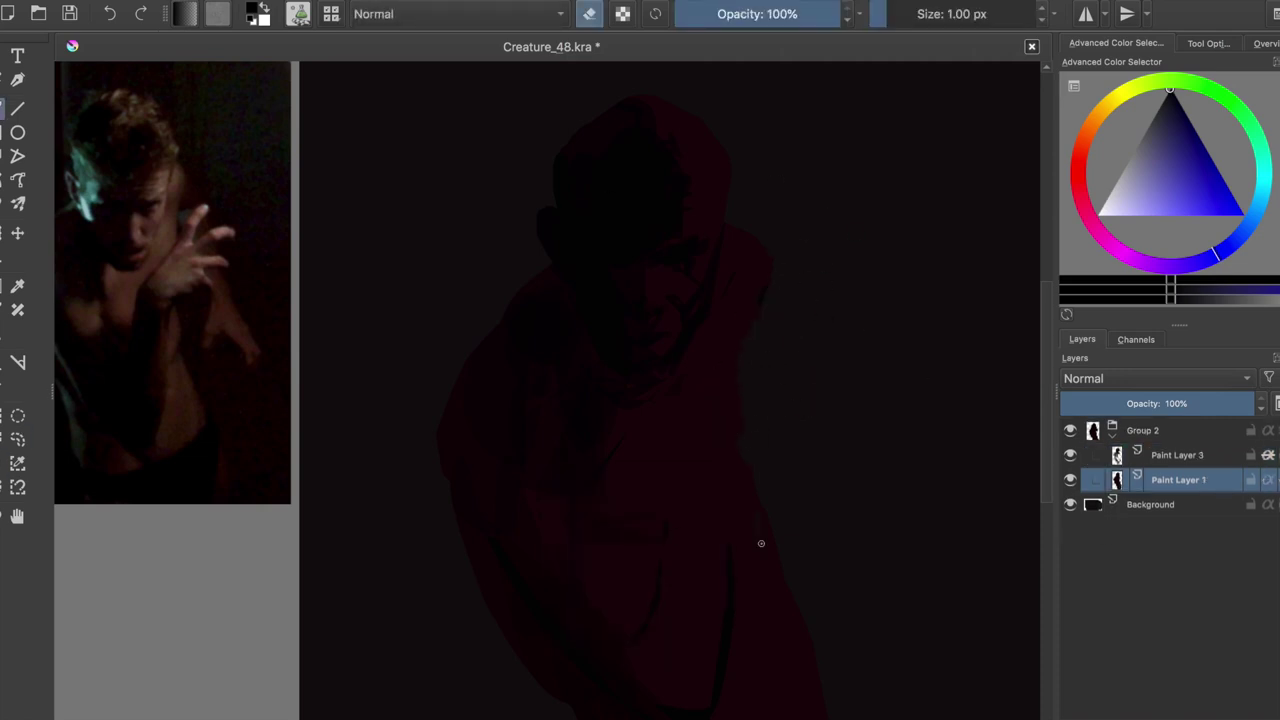
pyautogui.hotkey('ctrl', 'v')
# Position the pasted hand beside the shoulder and erase one of its fingertips
pyautogui.moveTo(1178, 480); pyautogui.dragTo(1100, 430)
pyautogui.hotkey('ctrl', 't')
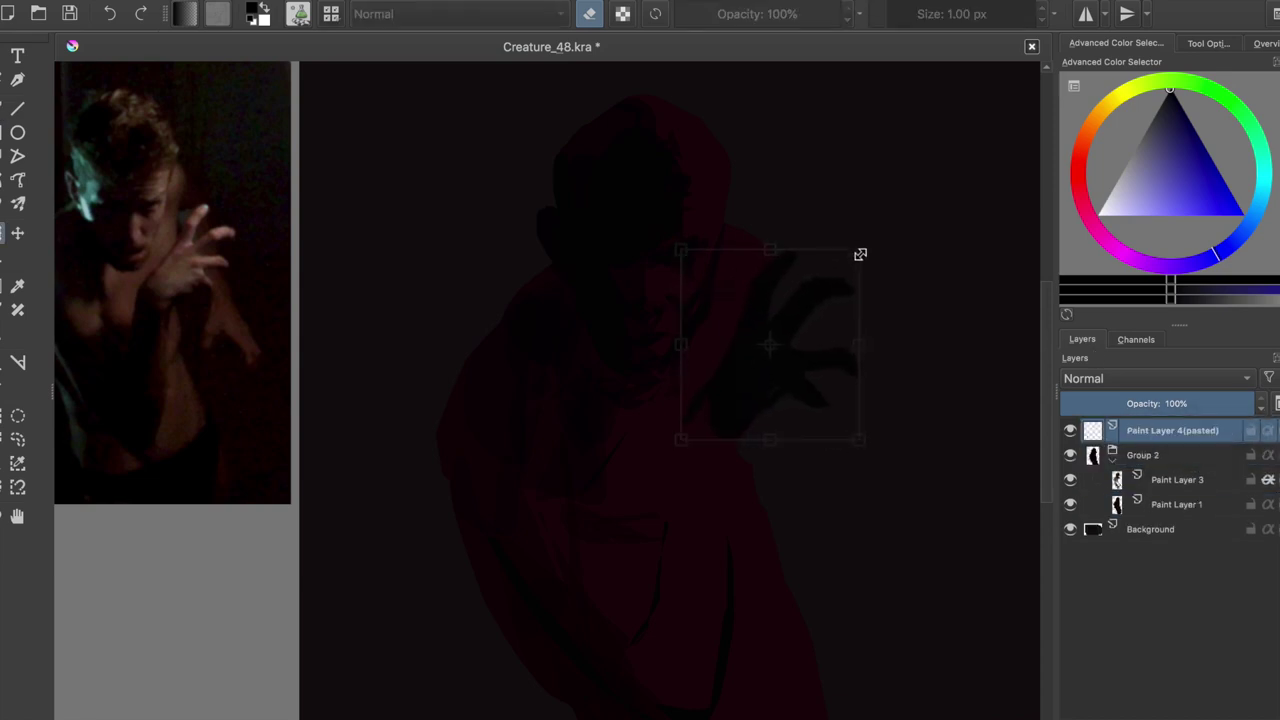
pyautogui.press('b')
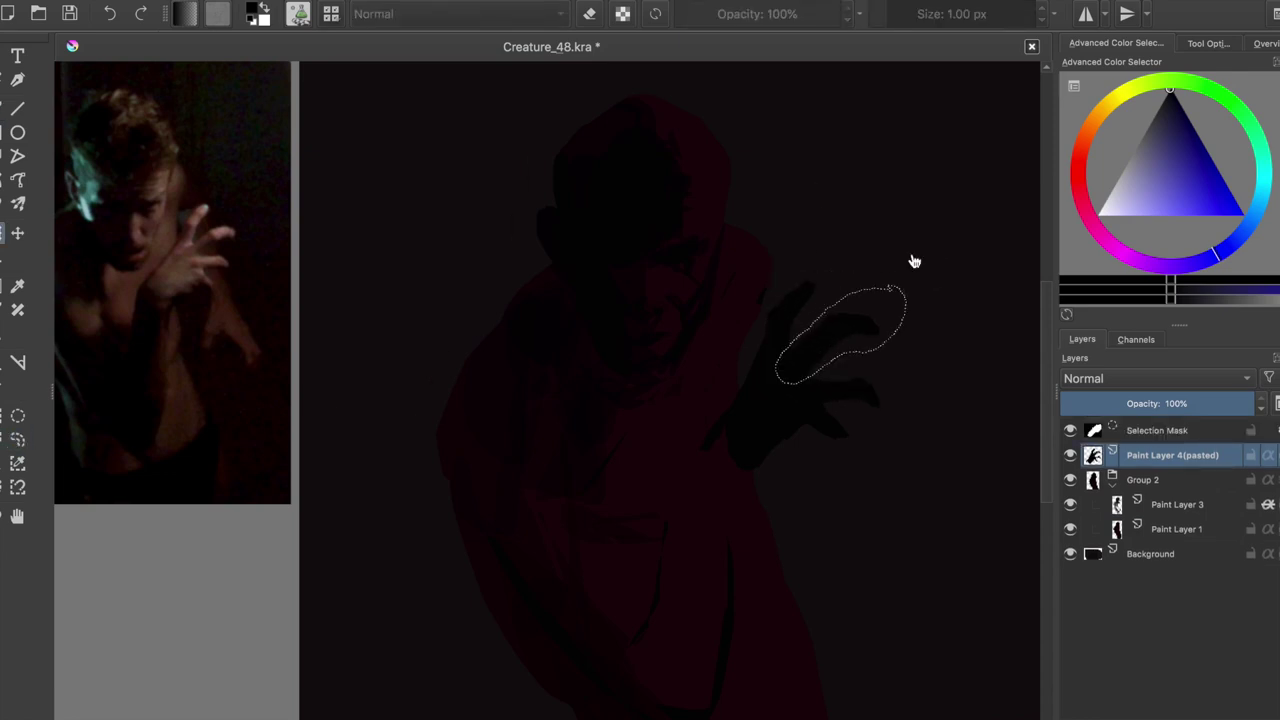
pyautogui.press('e')
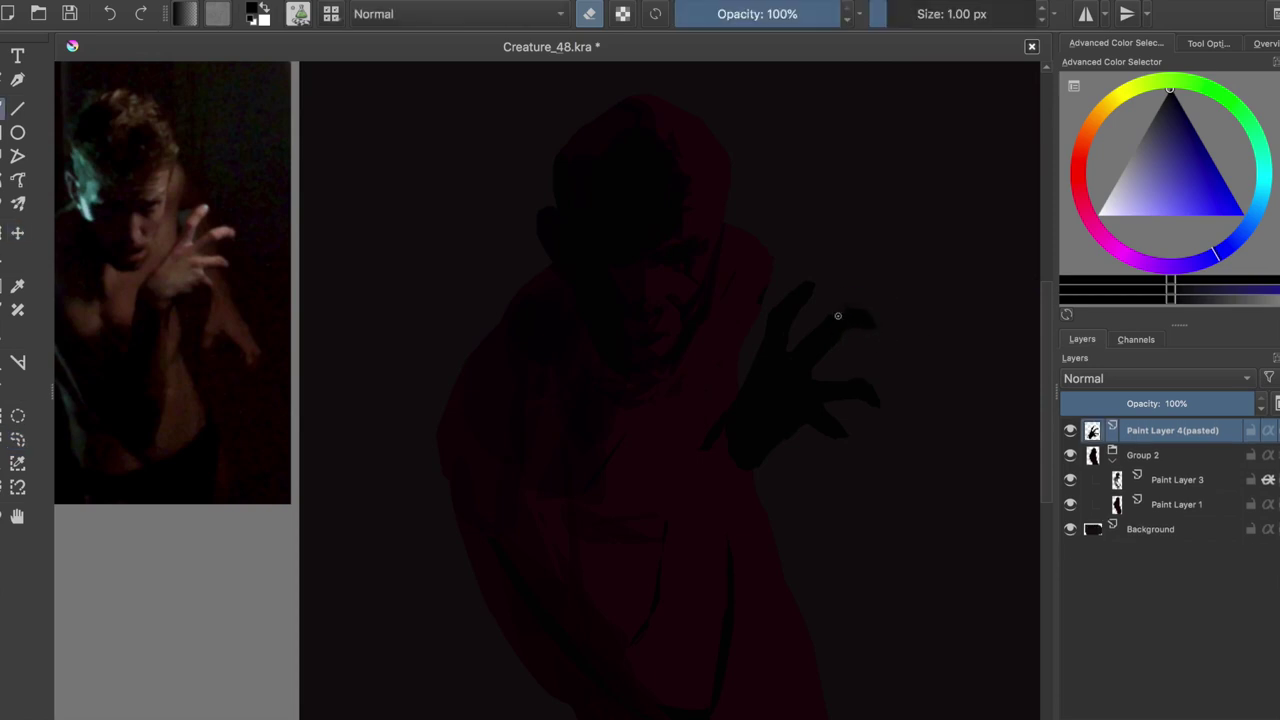
pyautogui.moveTo(875, 306); pyautogui.dragTo(850, 322)
pyautogui.press('e')
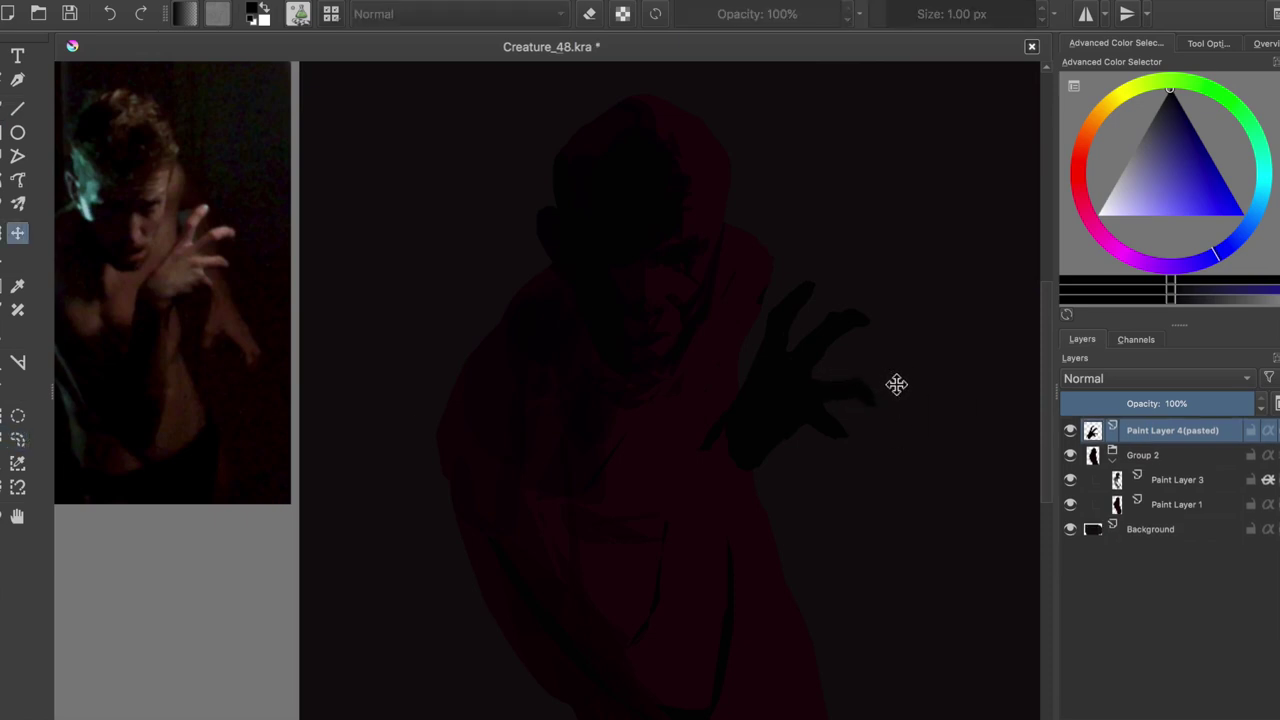
pyautogui.press('e')
pyautogui.press('e')
pyautogui.press('e')
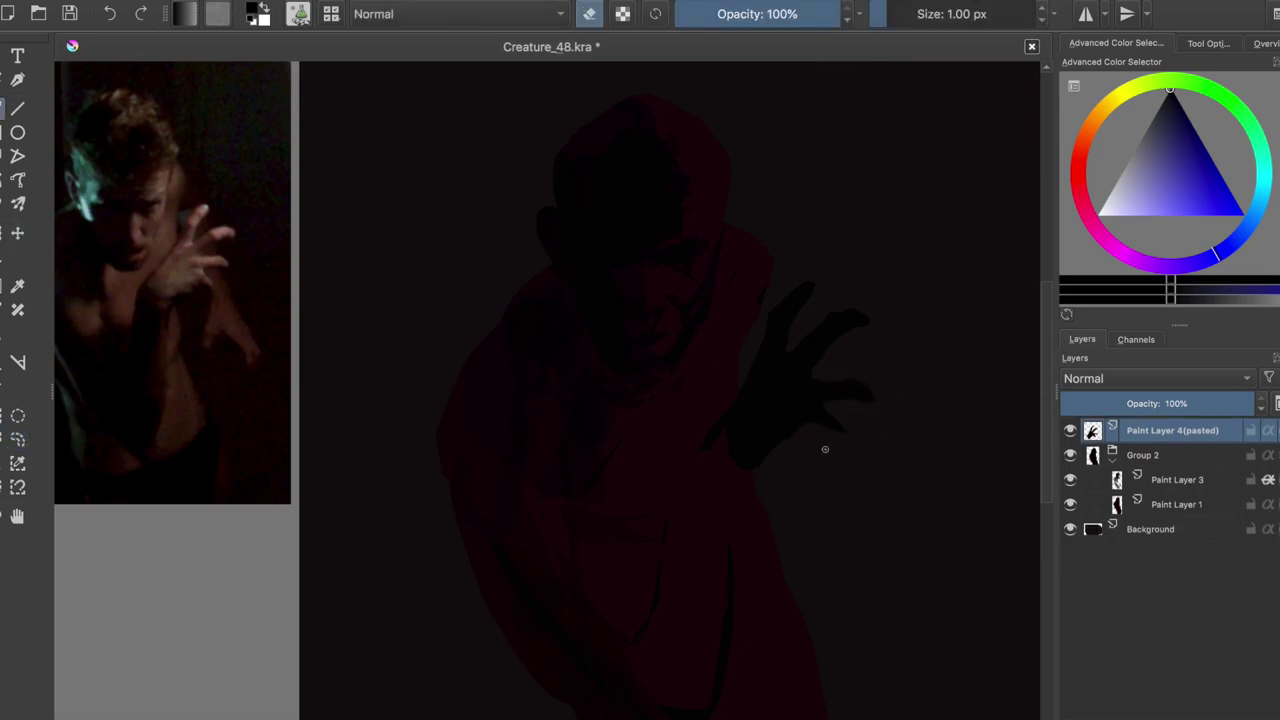
pyautogui.press('e')
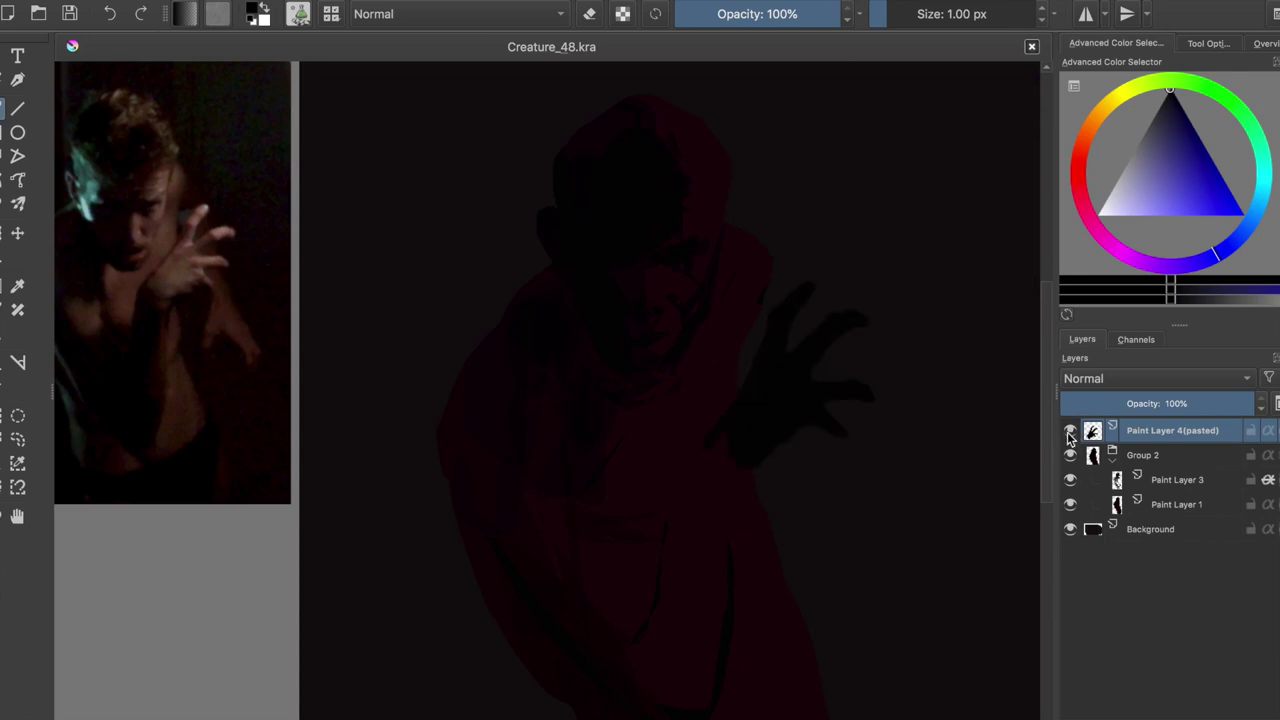
# Create Group 4, move the pasted hand layer into it, and add a new paint layer
pyautogui.click(1074, 697)
pyautogui.moveTo(1170, 455); pyautogui.dragTo(1143, 432)
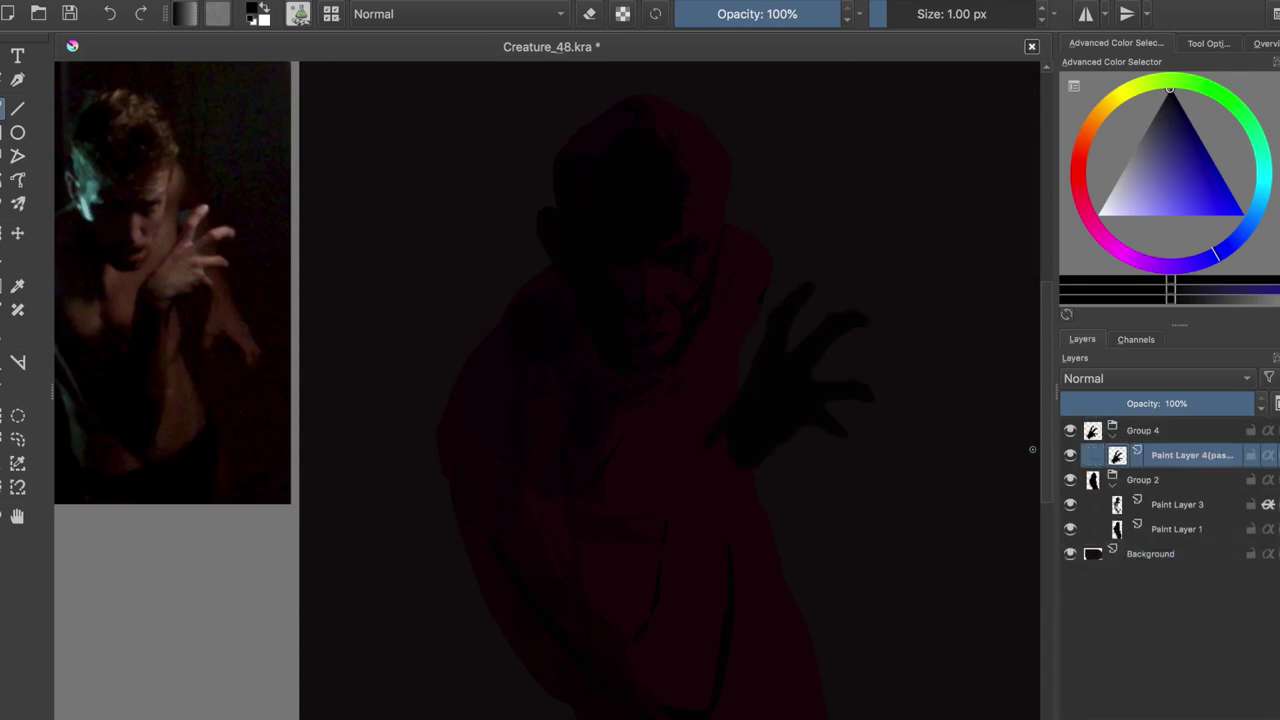
pyautogui.press('Insert')
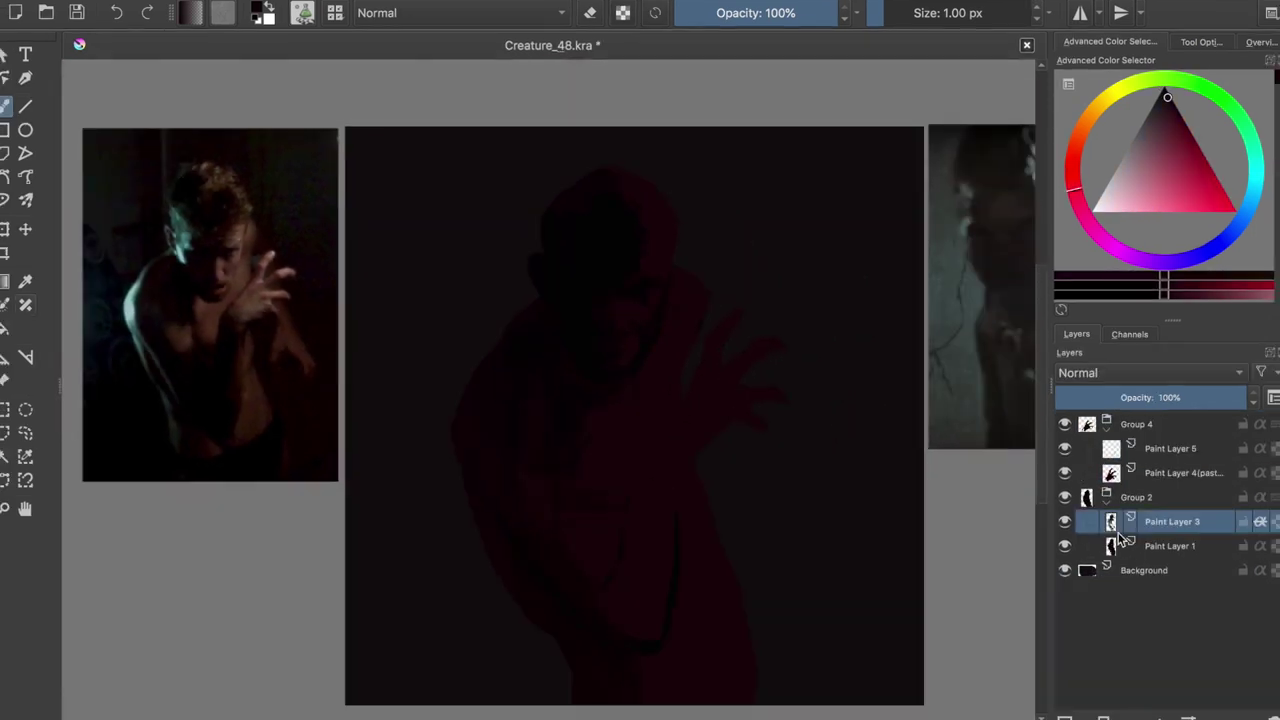
# Rename the layers to Light1 and Shad
pyautogui.write('Light1')
pyautogui.press('Return')
pyautogui.write('Rim')
pyautogui.click(1172, 545)
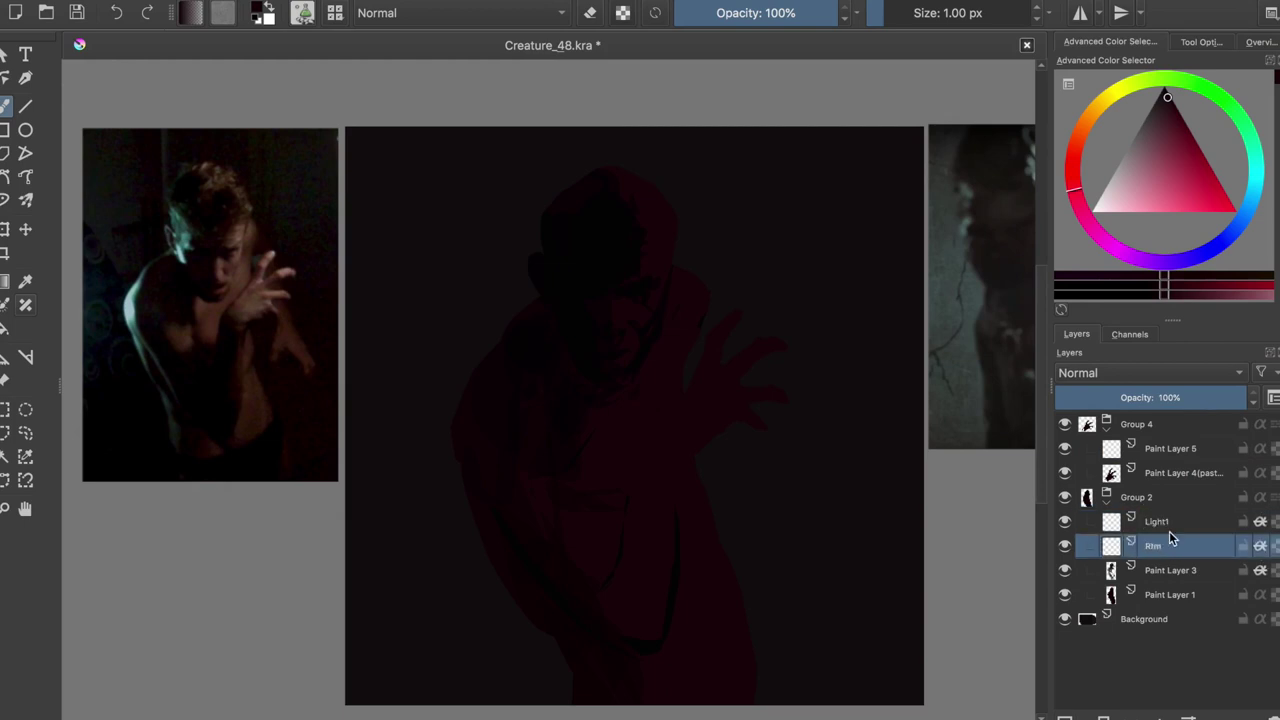
pyautogui.click(1160, 597)
pyautogui.doubleClick(1151, 572)
pyautogui.write('Shad')
pyautogui.press('Return')
# Paint a skin tone sampled from the reference photo over the face, torso, lower body and hood
pyautogui.keyDown('ctrl'); pyautogui.click(213, 330); pyautogui.keyUp('ctrl')
pyautogui.moveTo(655, 205); pyautogui.dragTo(660, 275)
pyautogui.moveTo(630, 160); pyautogui.dragTo(660, 255)
pyautogui.moveTo(625, 300); pyautogui.dragTo(625, 355)
pyautogui.moveTo(648, 240)
pyautogui.mouseDown()
pyautogui.moveTo(622, 340)
pyautogui.moveTo(620, 420)
pyautogui.moveTo(700, 690)
pyautogui.mouseUp()
pyautogui.moveTo(700, 560); pyautogui.dragTo(684, 296)
pyautogui.moveTo(670, 242); pyautogui.dragTo(655, 185)
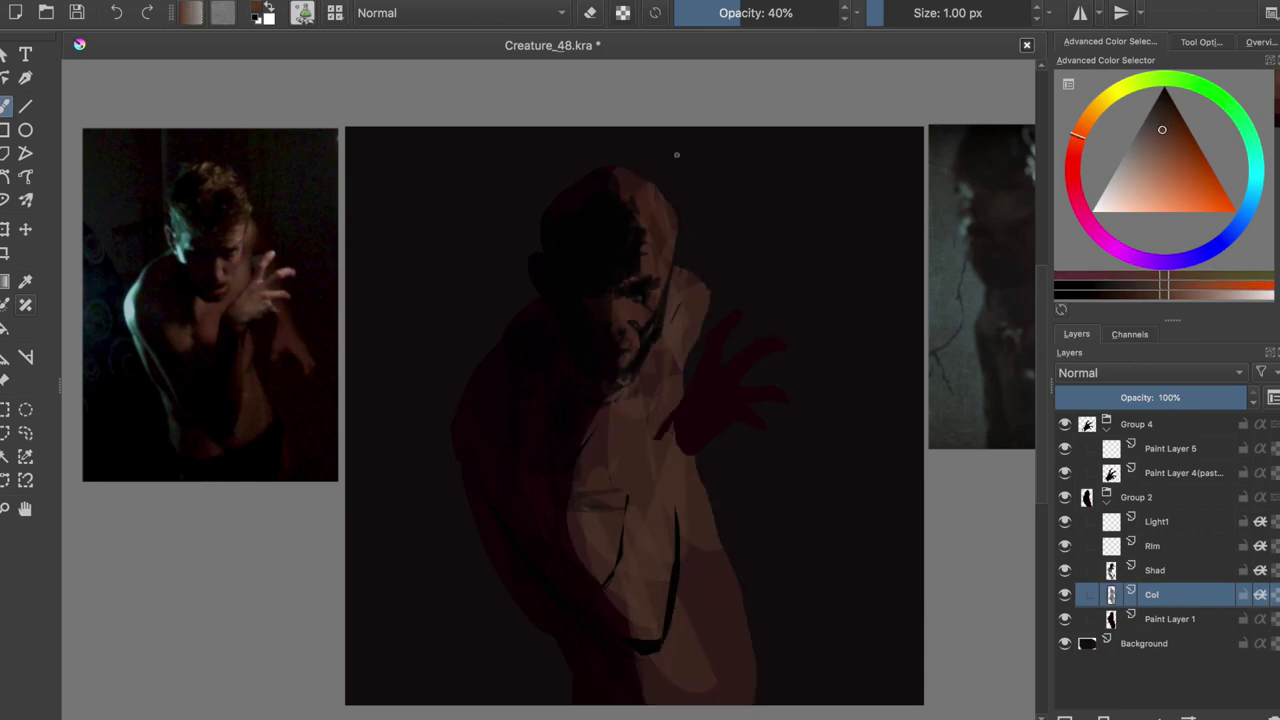
pyautogui.press('/')
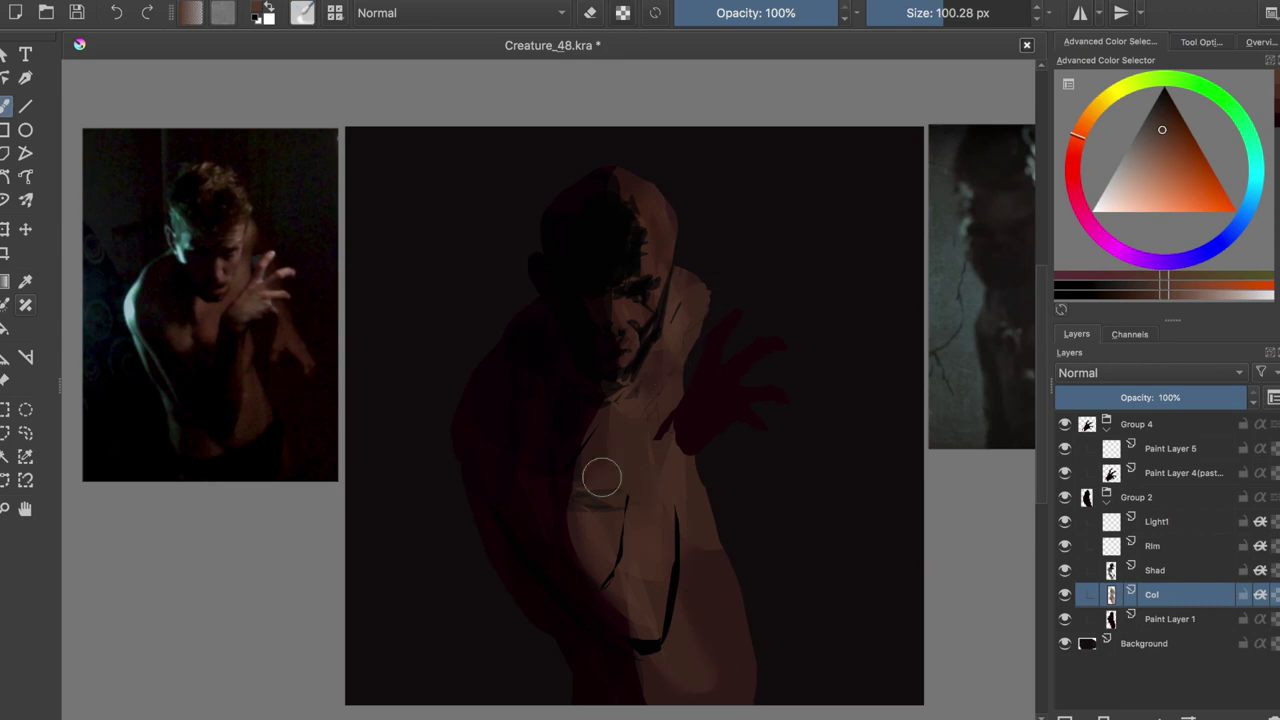
pyautogui.press('/')
# Sample another reference colour and paint it over the chest and lower body
pyautogui.keyDown('ctrl'); pyautogui.click(878, 175); pyautogui.keyUp('ctrl')
pyautogui.moveTo(540, 270); pyautogui.dragTo(510, 580)
pyautogui.moveTo(430, 445); pyautogui.dragTo(340, 540)
pyautogui.keyDown('ctrl'); pyautogui.click(900, 170); pyautogui.keyUp('ctrl')
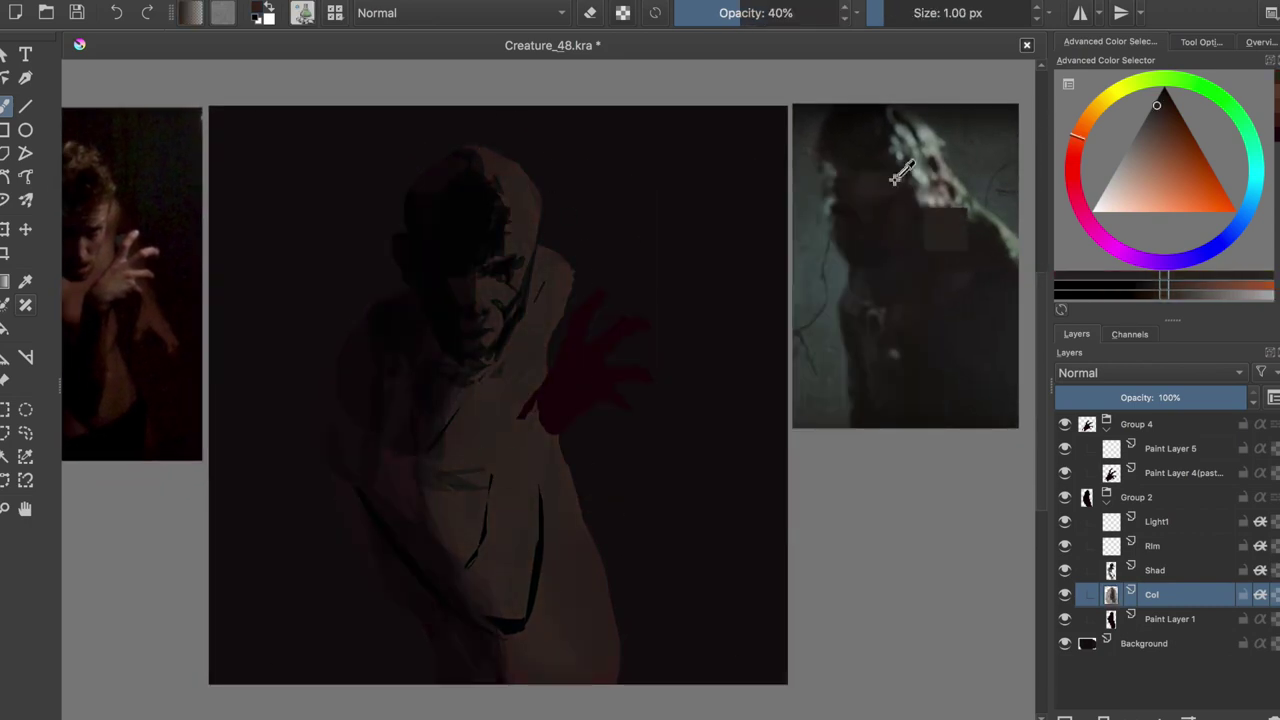
# On the Shad layer, lighten the dark head and body shadows with a sampled pinkish colour, and save
pyautogui.press('pageup')
pyautogui.keyDown('ctrl'); pyautogui.click(487, 214); pyautogui.keyUp('ctrl')
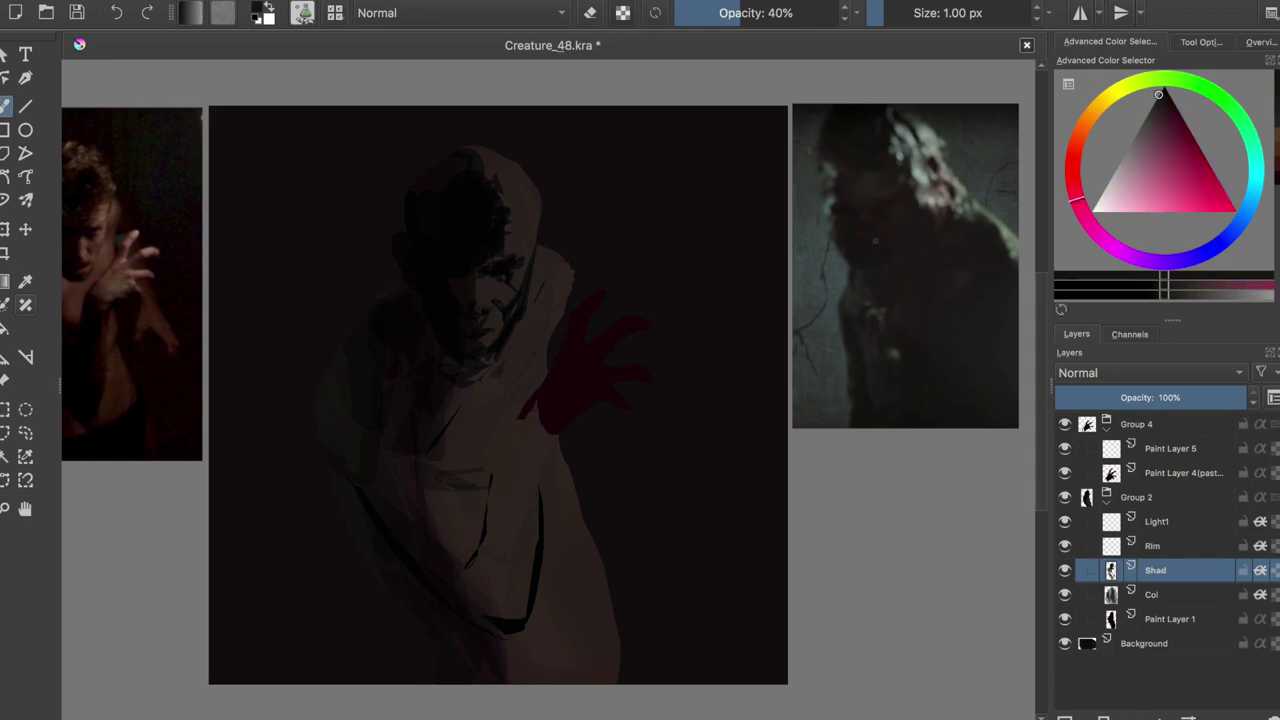
pyautogui.moveTo(457, 186); pyautogui.dragTo(500, 240)
pyautogui.moveTo(420, 215); pyautogui.dragTo(450, 340)
pyautogui.moveTo(410, 400); pyautogui.dragTo(479, 640)
pyautogui.press('/')
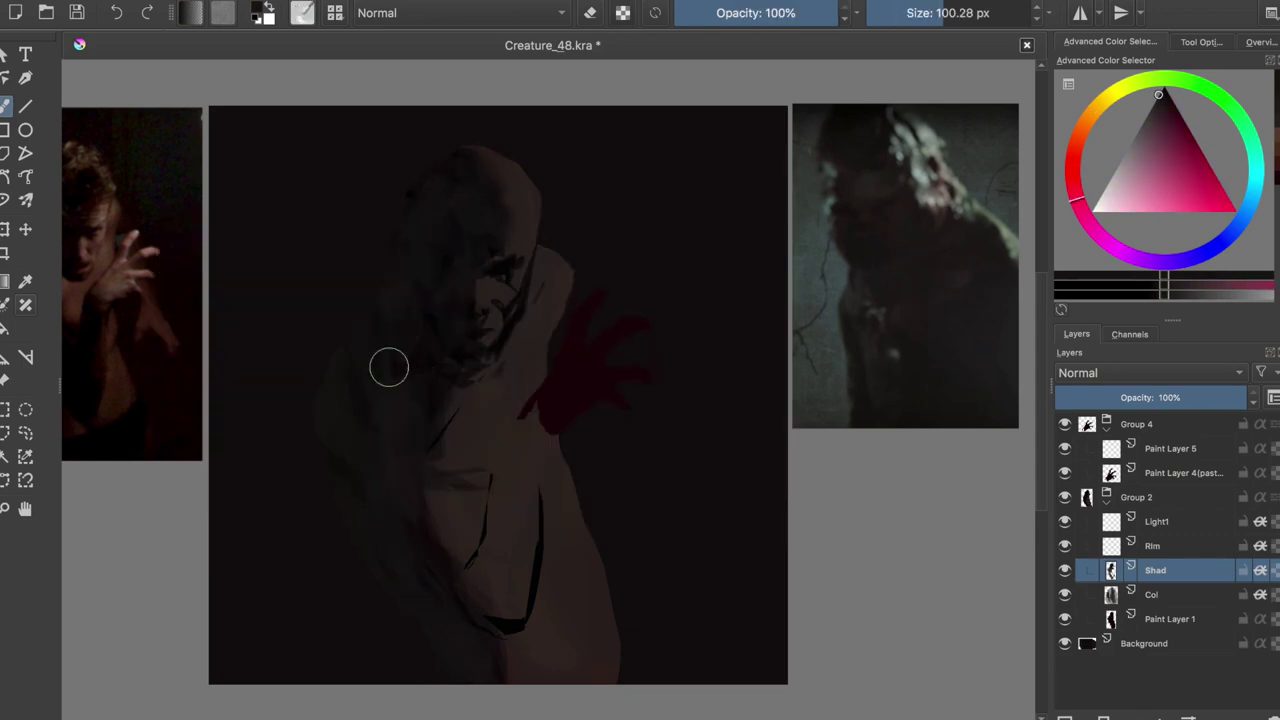
pyautogui.hotkey('ctrl', 's')
pyautogui.press('pageup')
pyautogui.rightClick(543, 334)
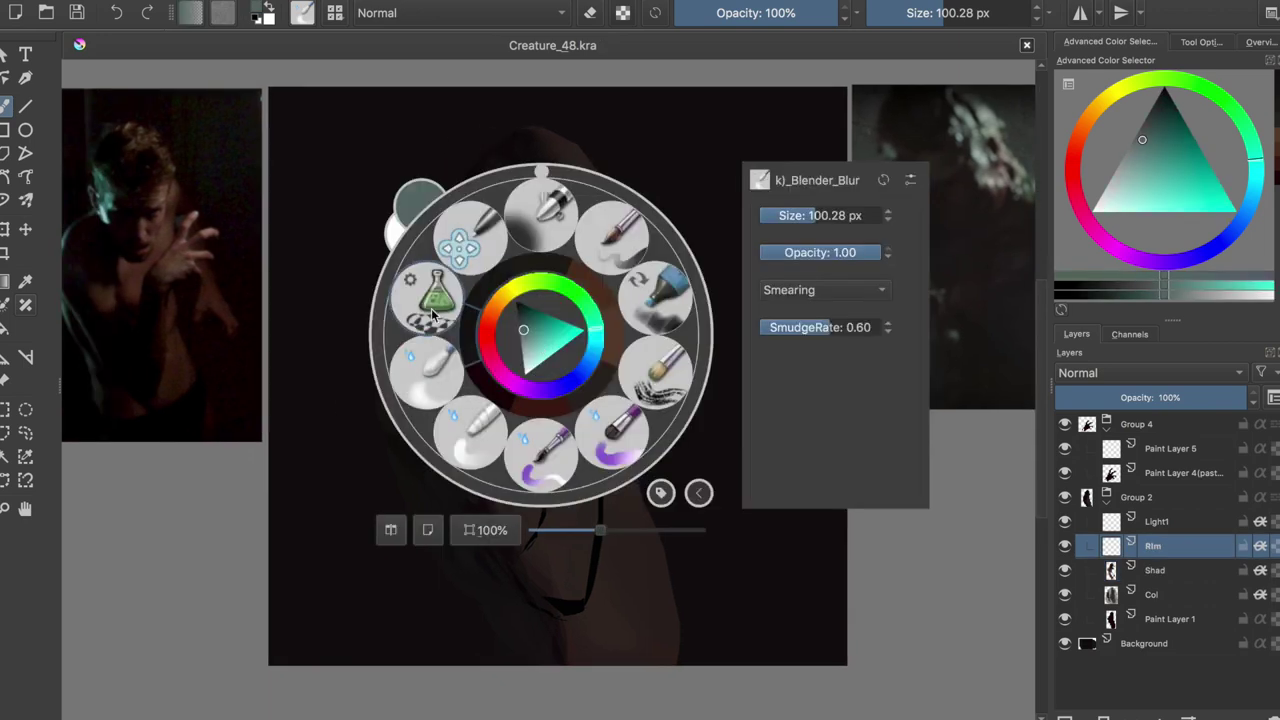
# Paint pale cyan rim light along the face edge, shoulder, arm and left side of the figure
pyautogui.click(479, 225)
pyautogui.moveTo(479, 225)
pyautogui.mouseDown()
pyautogui.moveTo(484, 300)
pyautogui.moveTo(469, 168)
pyautogui.mouseUp()
pyautogui.press('e')
pyautogui.moveTo(507, 218); pyautogui.dragTo(484, 300)
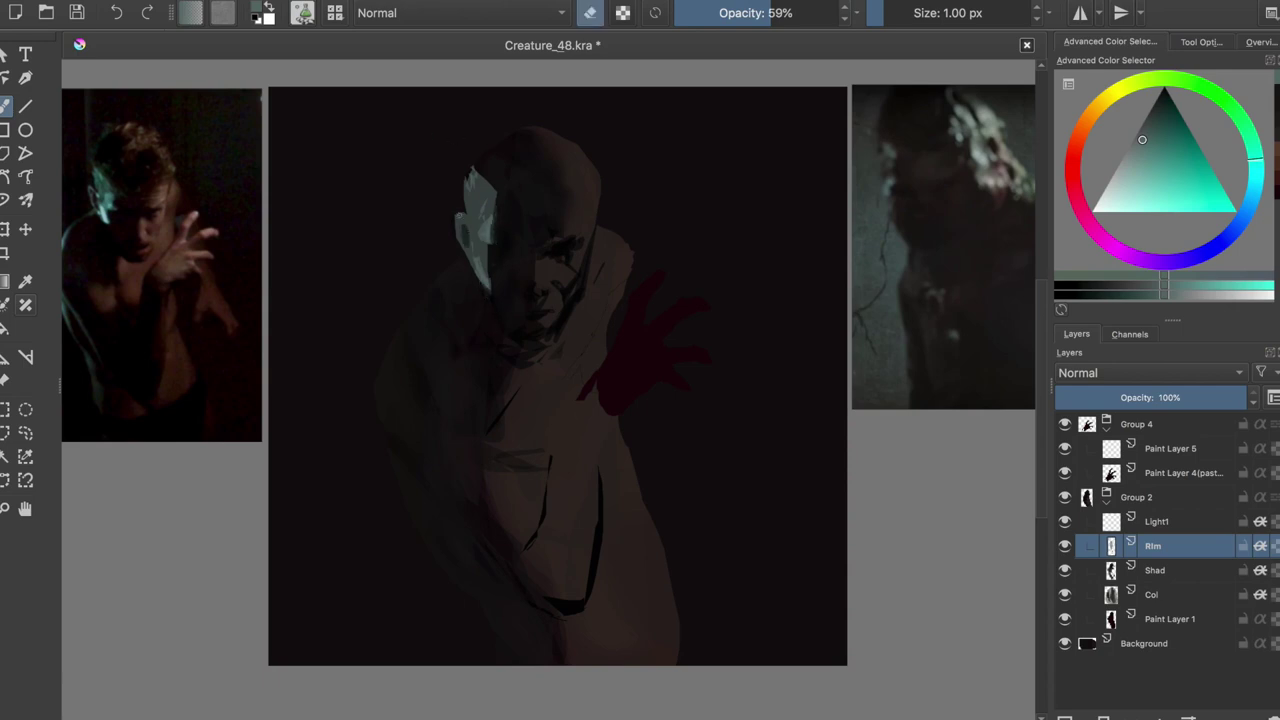
pyautogui.press('e')
pyautogui.moveTo(480, 245)
pyautogui.mouseDown()
pyautogui.moveTo(400, 310)
pyautogui.moveTo(432, 487)
pyautogui.moveTo(516, 650)
pyautogui.mouseUp()
pyautogui.moveTo(391, 294); pyautogui.dragTo(405, 372)
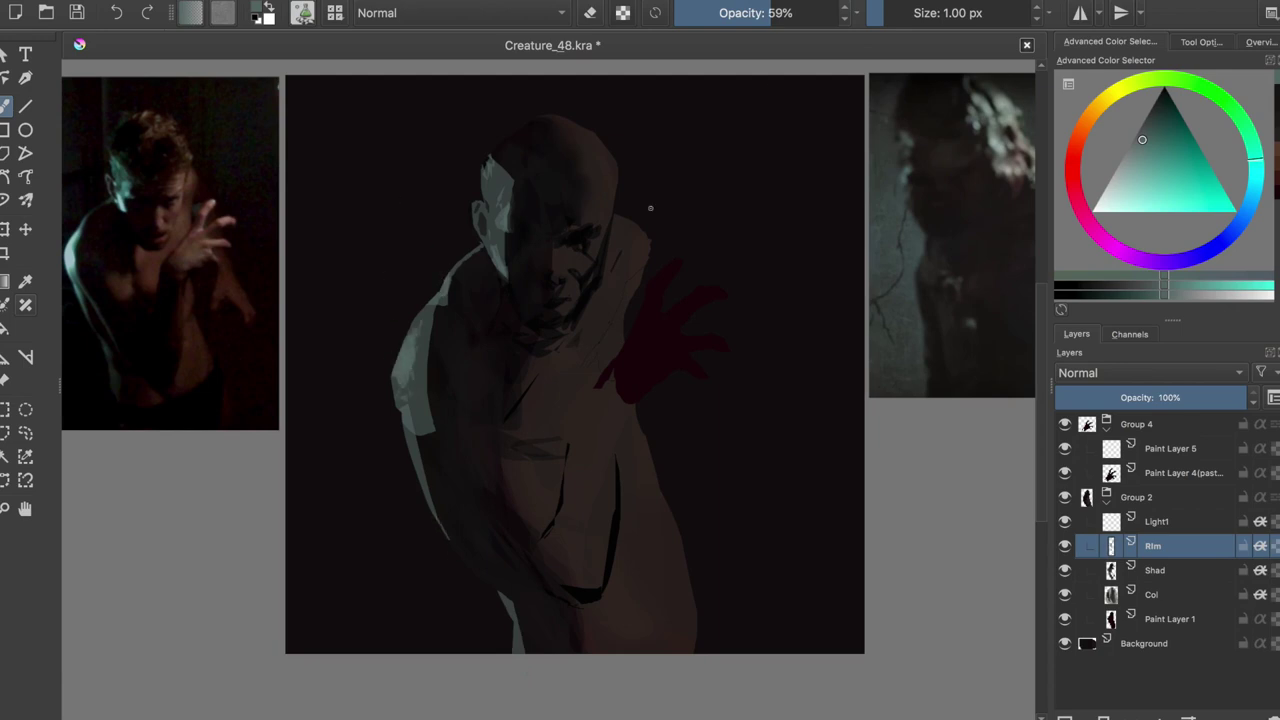
# Shift the rim colour toward green at 28% opacity, brighten the left-side edge, and check mirrored
pyautogui.click(1245, 126)
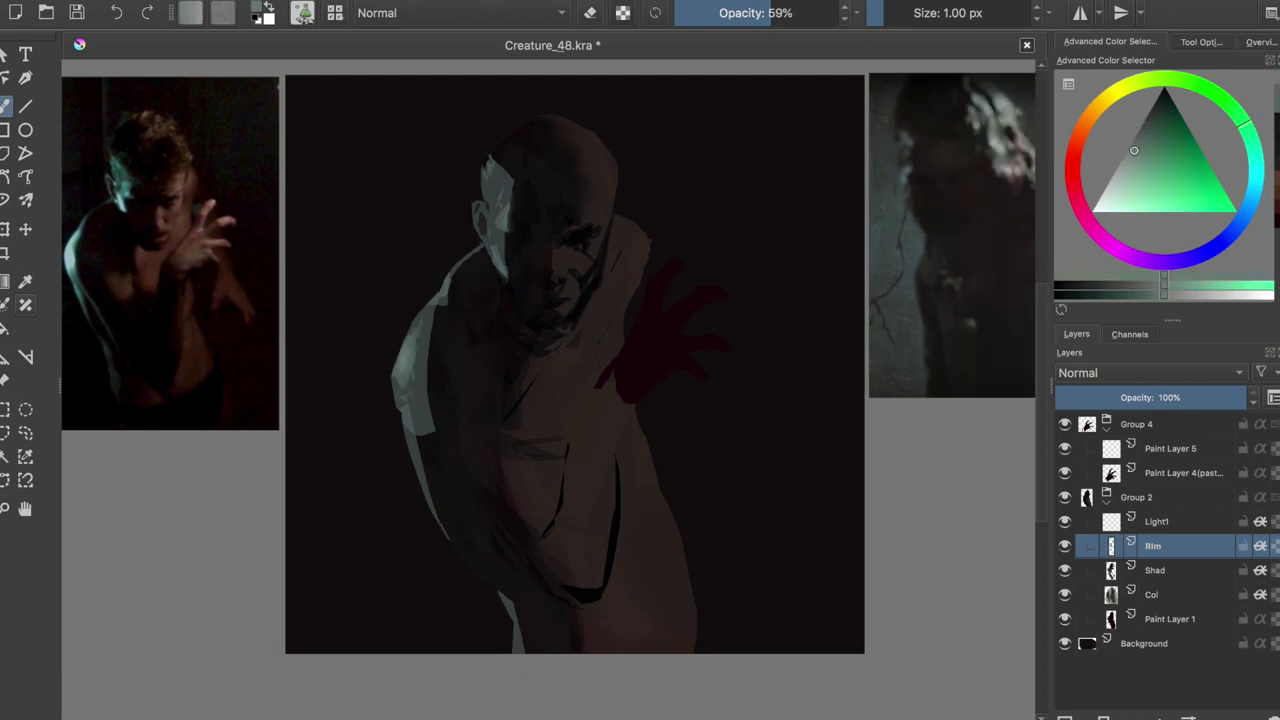
pyautogui.press('i')
pyautogui.press('i')
pyautogui.press('i')
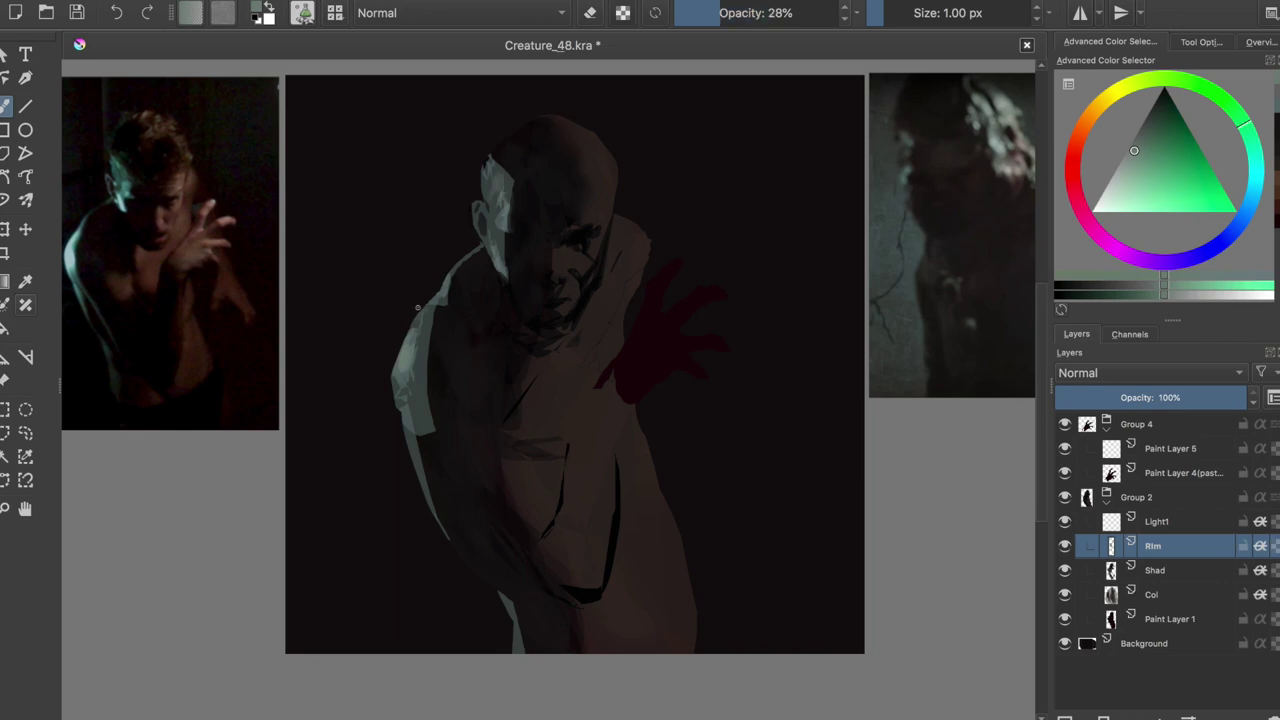
pyautogui.moveTo(417, 430); pyautogui.dragTo(503, 529)
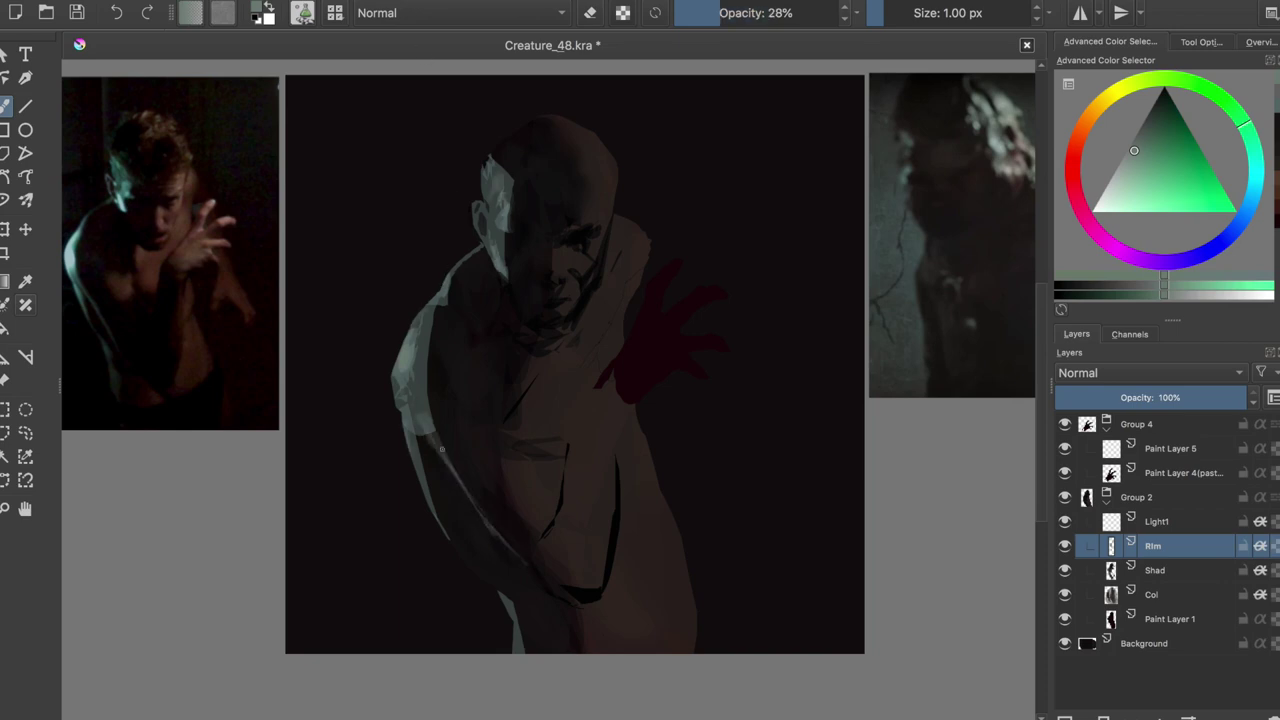
pyautogui.rightClick(441, 449)
pyautogui.click(420, 370)
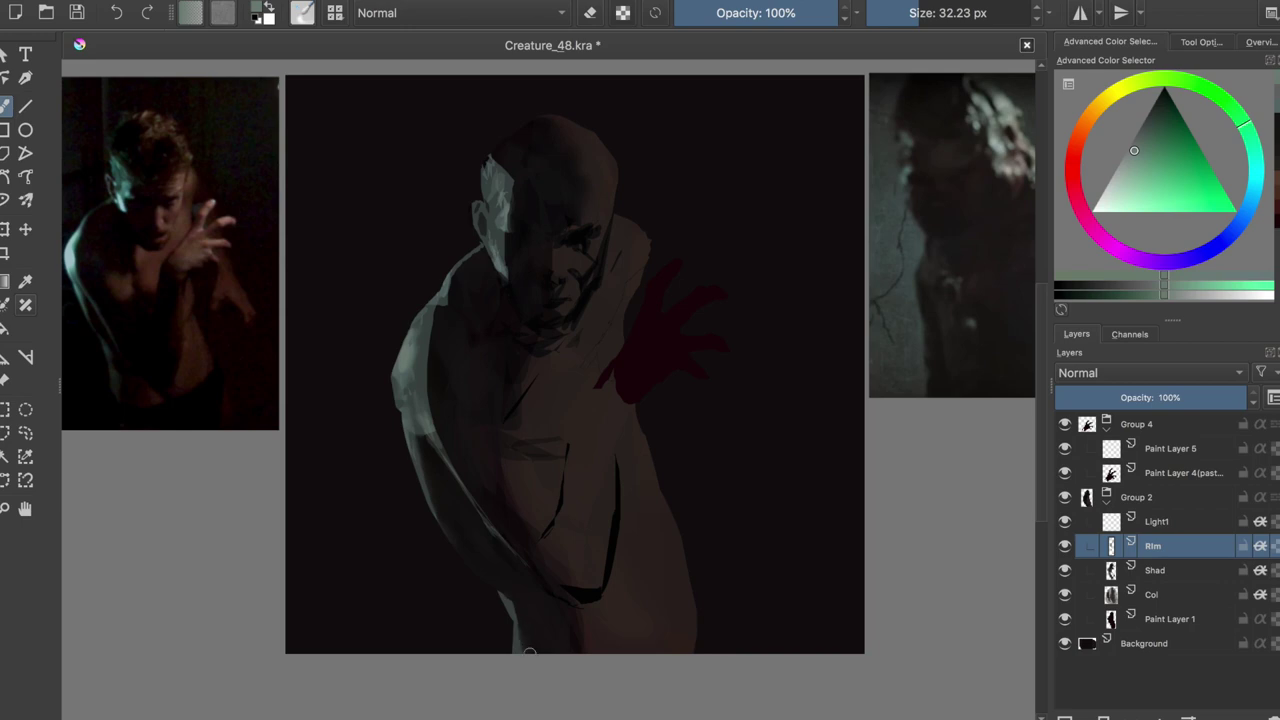
pyautogui.press('m')
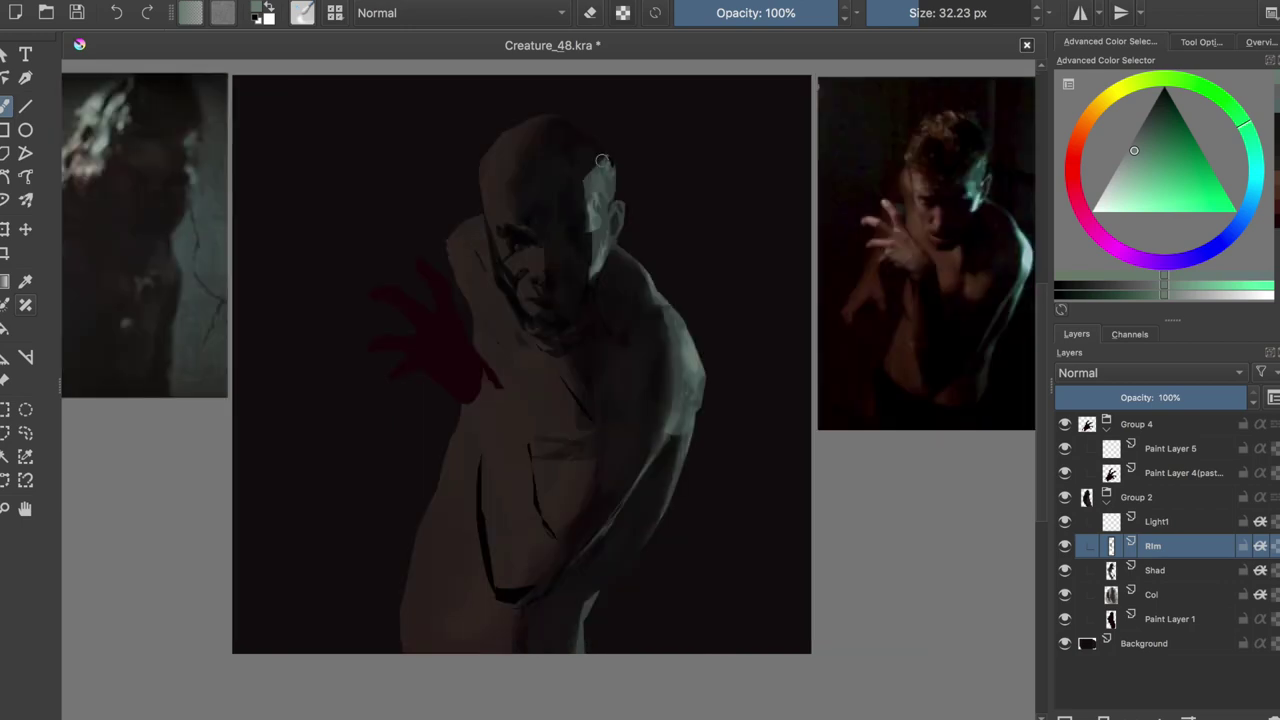
pyautogui.press('m')
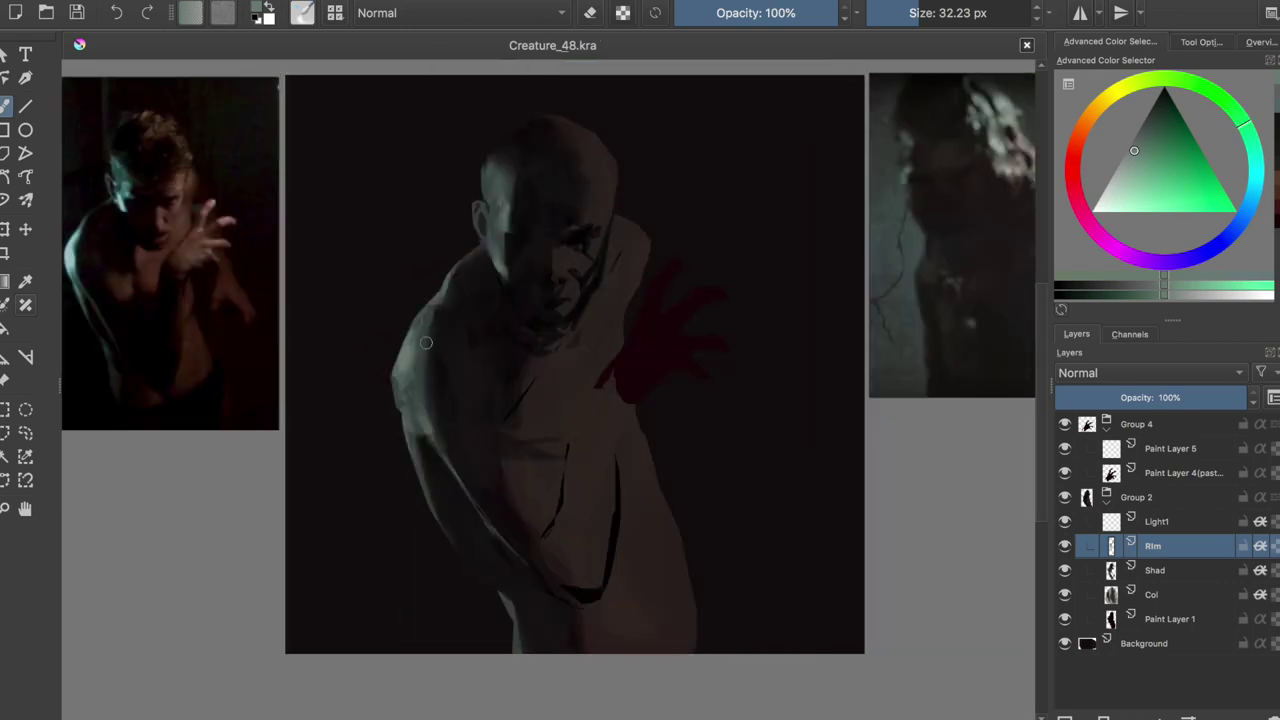
# Switch to the small 28% brush preset, save, and try a light stroke on the face
pyautogui.rightClick(527, 333)
pyautogui.click(425, 443)
pyautogui.press('e')
pyautogui.hotkey('ctrl', 's')
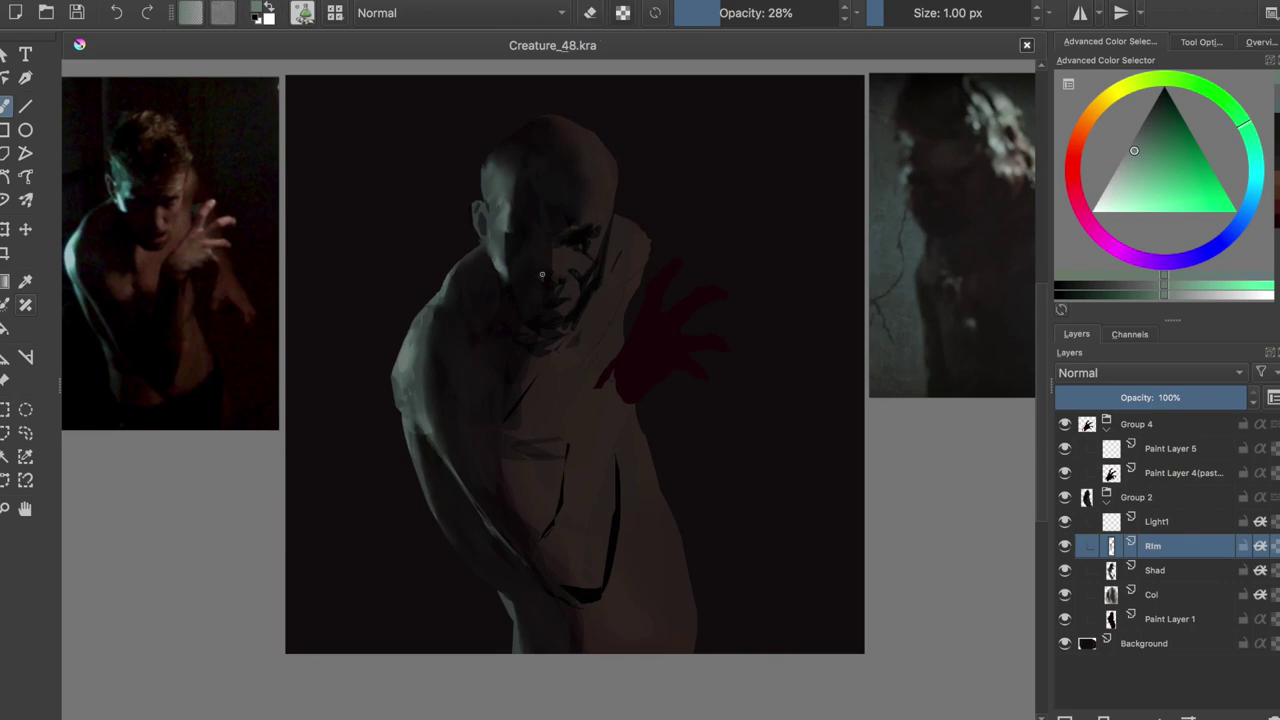
pyautogui.press('o')
pyautogui.moveTo(538, 276); pyautogui.dragTo(562, 270)
pyautogui.hotkey('ctrl', 'z')
# Flip the canvas view back and forth to check the figure while toggling the eraser
pyautogui.press('m')
pyautogui.press('m')
pyautogui.press('e')
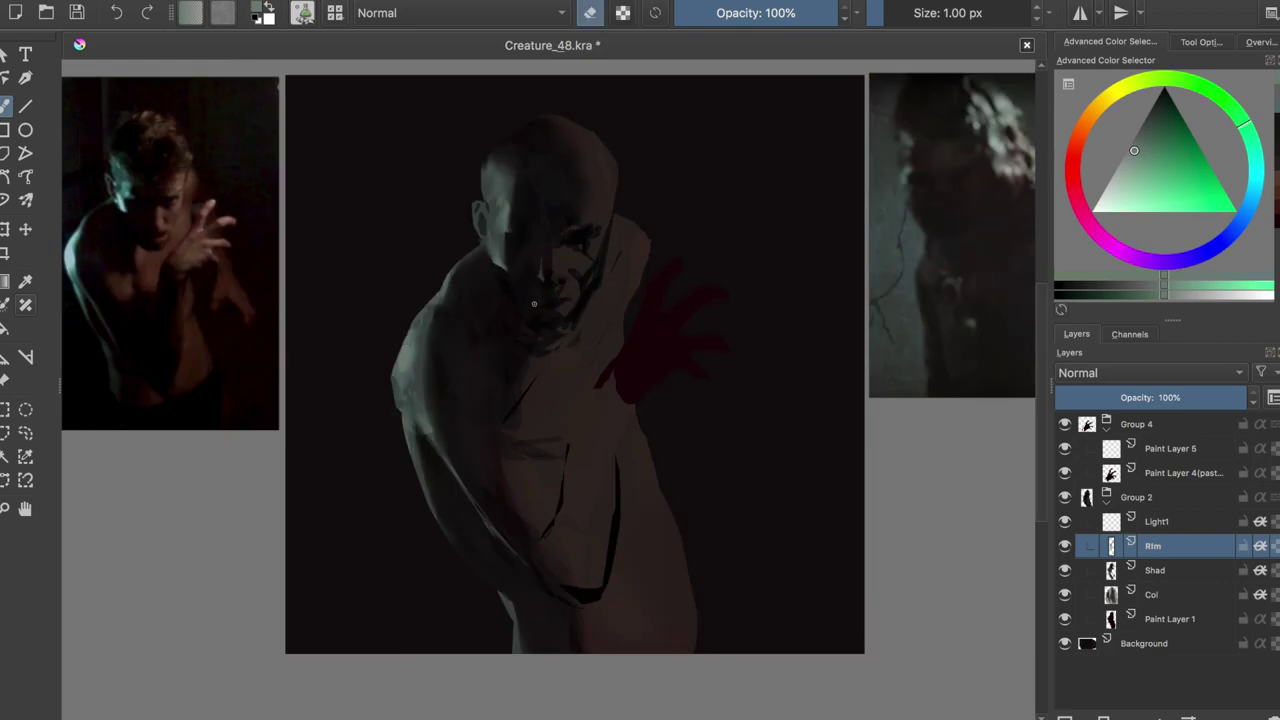
pyautogui.press('m')
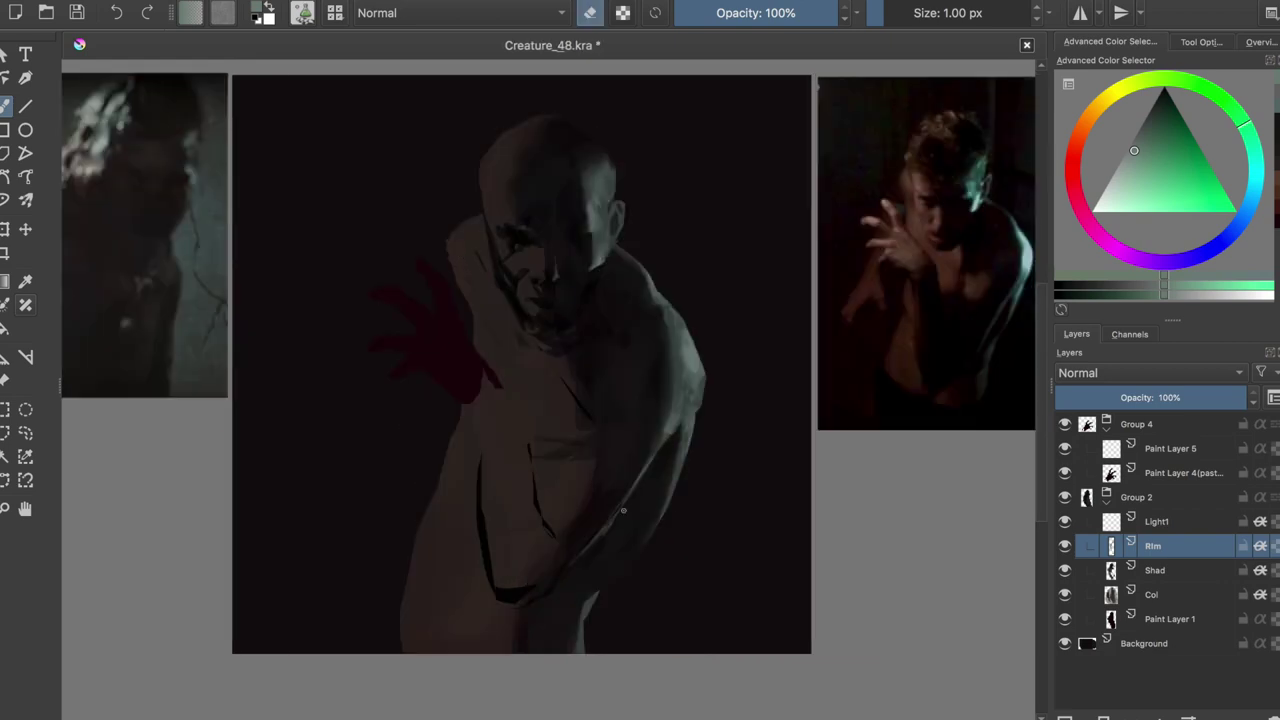
pyautogui.press('m')
pyautogui.press('e')
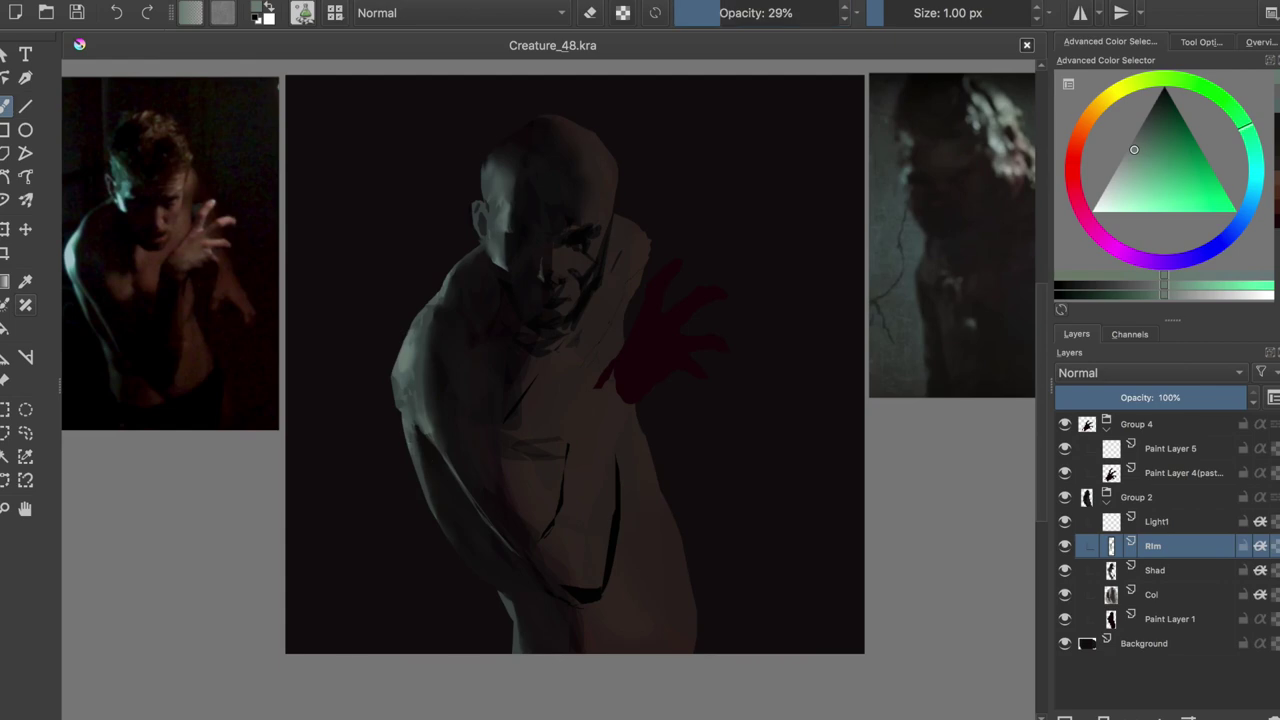
pyautogui.press('e')
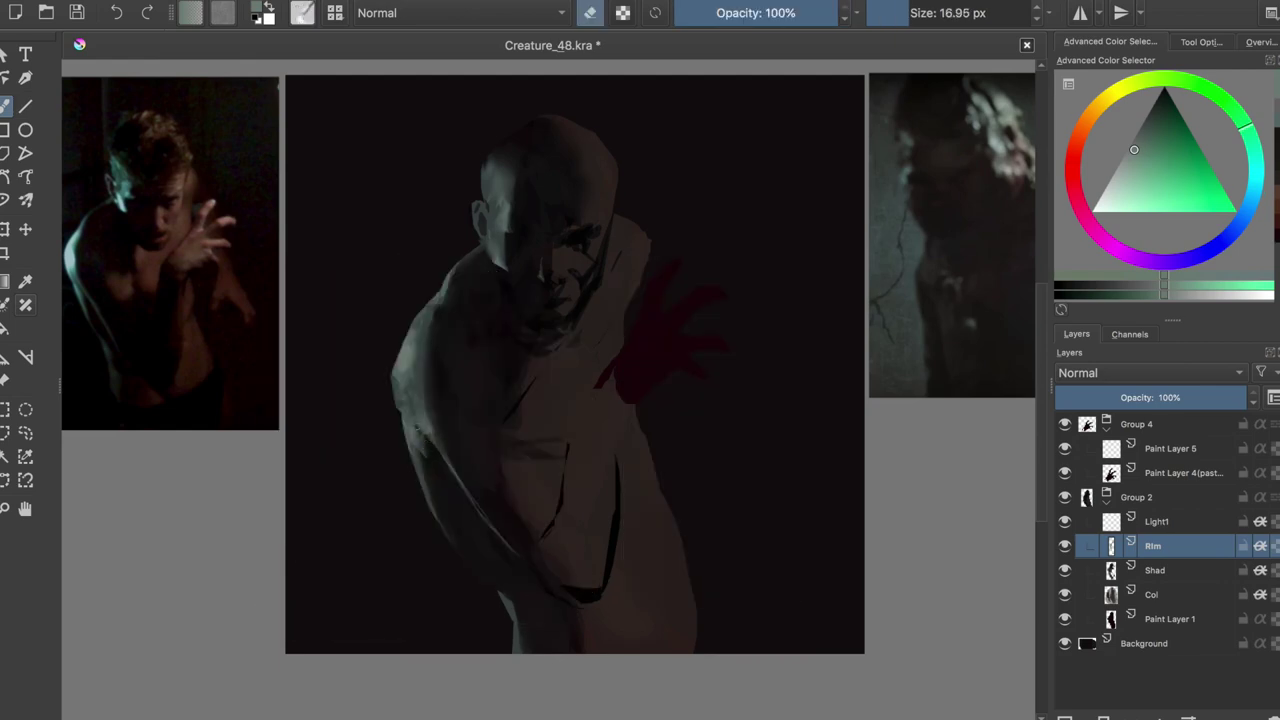
pyautogui.press('m')
# Pick the 1 px brush preset, save the document, and step down through the layers
pyautogui.rightClick(613, 441)
pyautogui.click(537, 314)
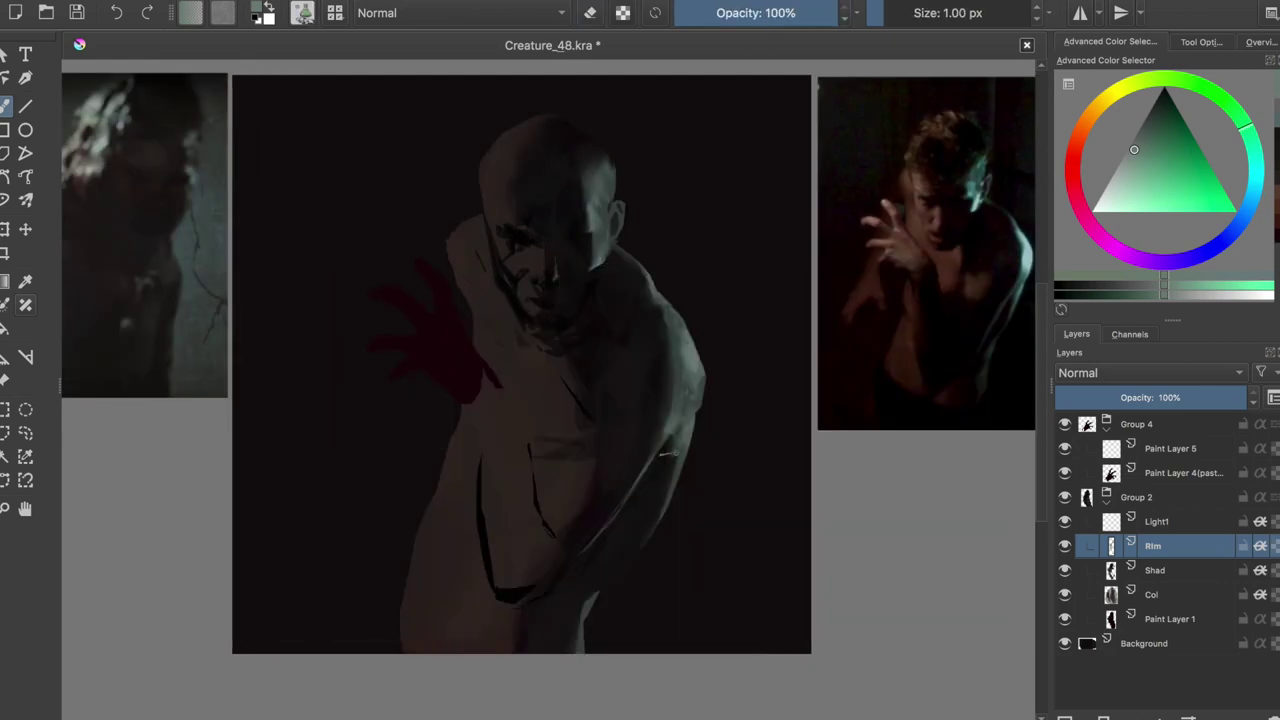
pyautogui.press('m')
pyautogui.hotkey('ctrl', 's')
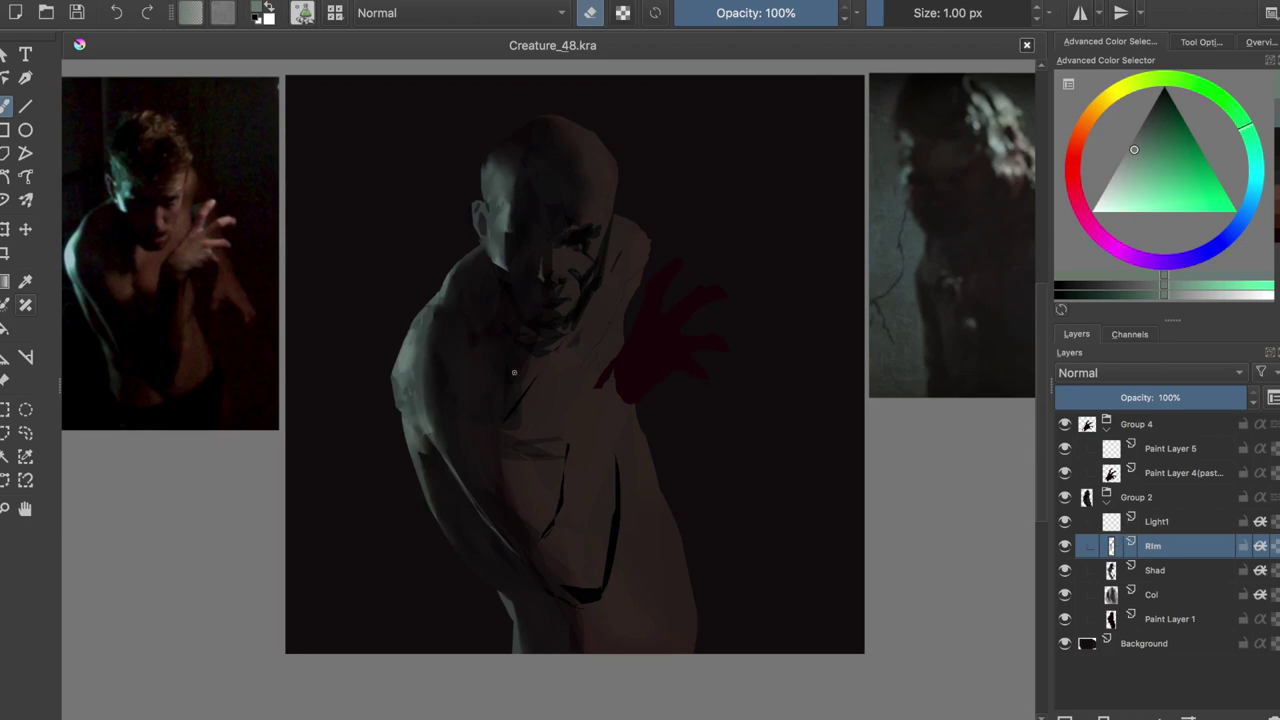
pyautogui.press('e')
pyautogui.press('x')
pyautogui.press('pagedown')
pyautogui.press('pagedown')
# Turn on Inherit Alpha for Paint Layer 5 so the red hand disappears
pyautogui.press('i')
pyautogui.press('i')
pyautogui.press('i')
pyautogui.click(617, 219)
pyautogui.keyDown('ctrl'); pyautogui.click(543, 126); pyautogui.keyUp('ctrl')
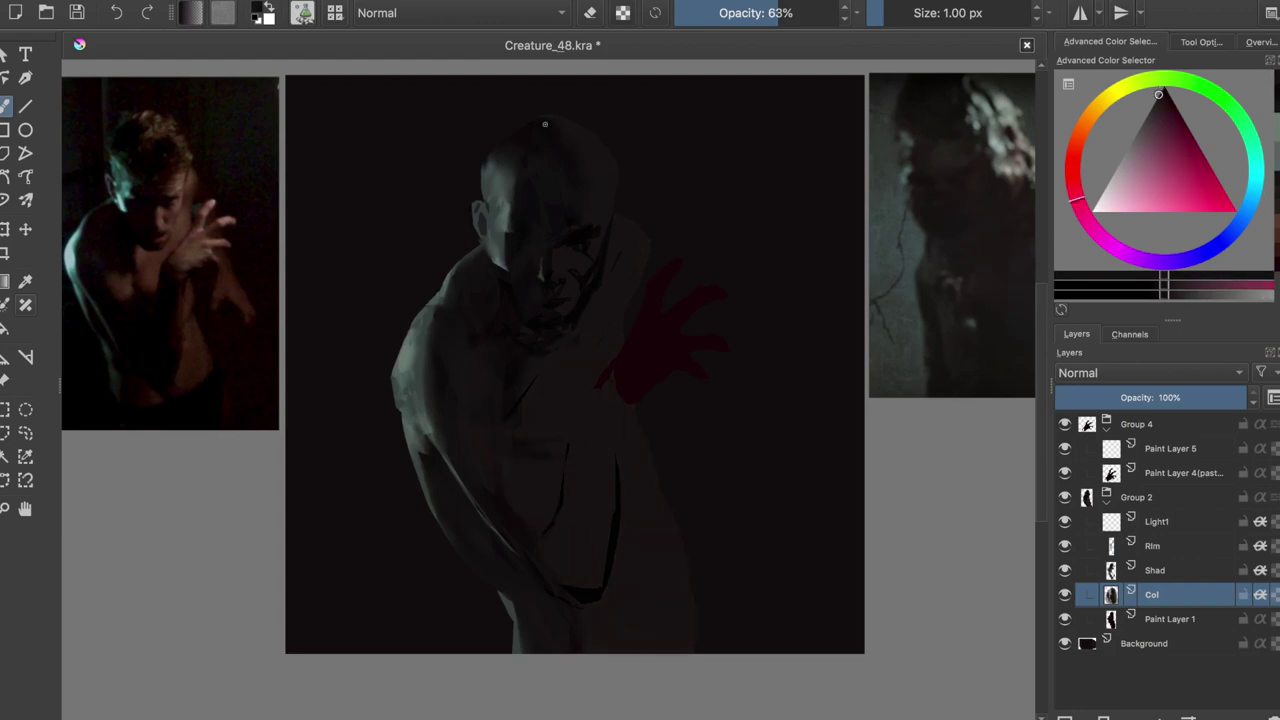
pyautogui.click(1170, 448)
pyautogui.click(1260, 448)
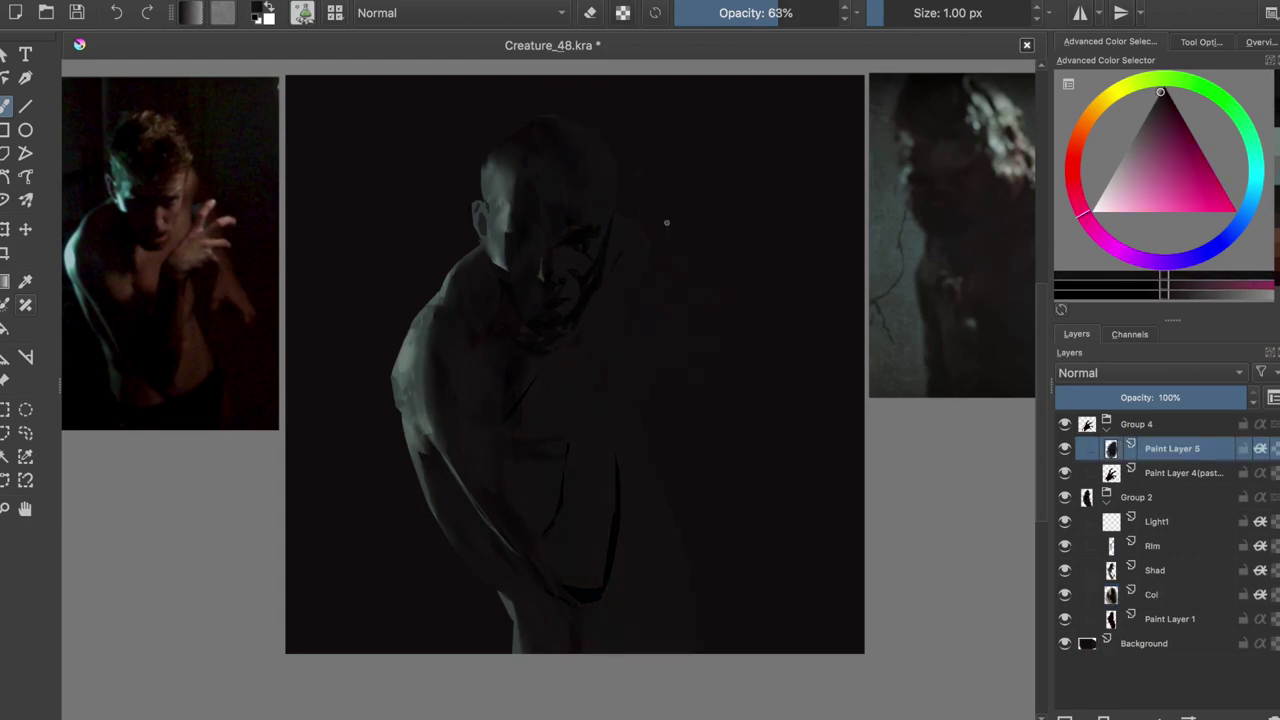
# On Light1, paint light green at about 42% opacity over the cheek and jaw
pyautogui.keyDown('ctrl'); pyautogui.click(574, 215); pyautogui.keyUp('ctrl')
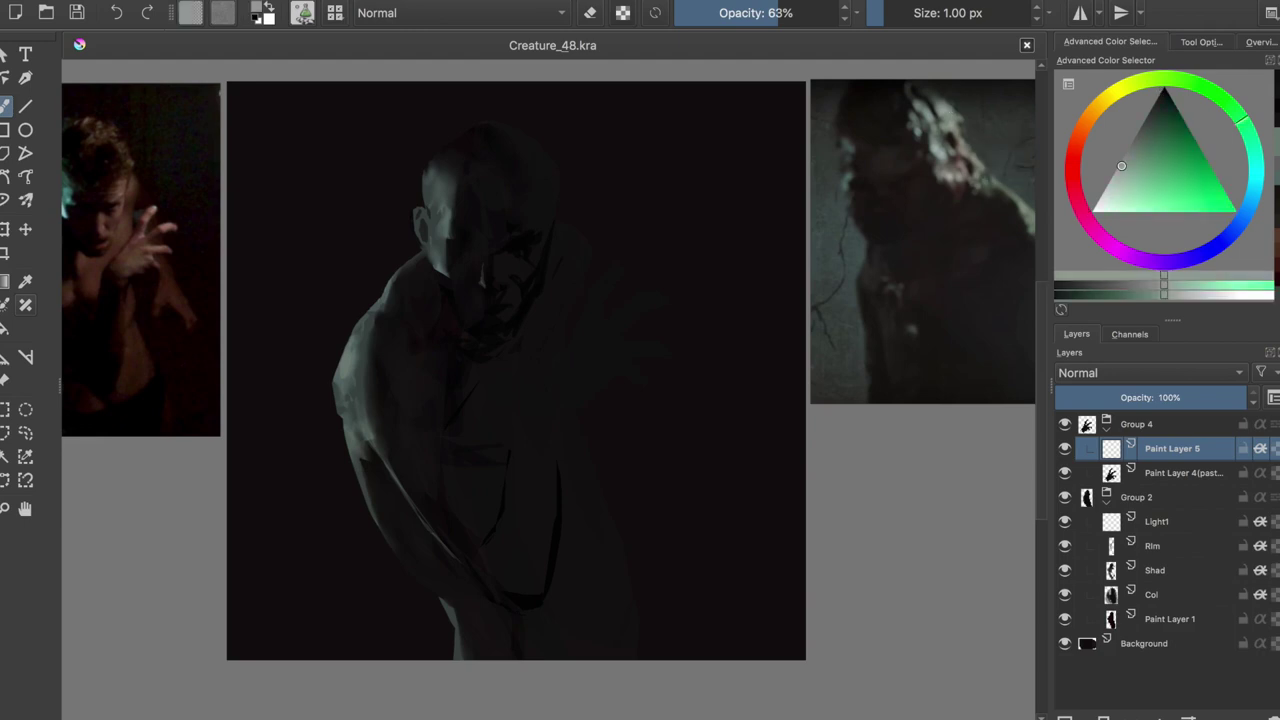
pyautogui.click(1157, 521)
pyautogui.press('i')
pyautogui.press('i')
pyautogui.moveTo(574, 215)
pyautogui.mouseDown()
pyautogui.moveTo(540, 310)
pyautogui.moveTo(559, 253)
pyautogui.moveTo(525, 240)
pyautogui.moveTo(545, 290)
pyautogui.moveTo(574, 202)
pyautogui.moveTo(540, 316)
pyautogui.moveTo(552, 320)
pyautogui.moveTo(540, 308)
pyautogui.mouseUp()
pyautogui.press('e')
pyautogui.press('e')
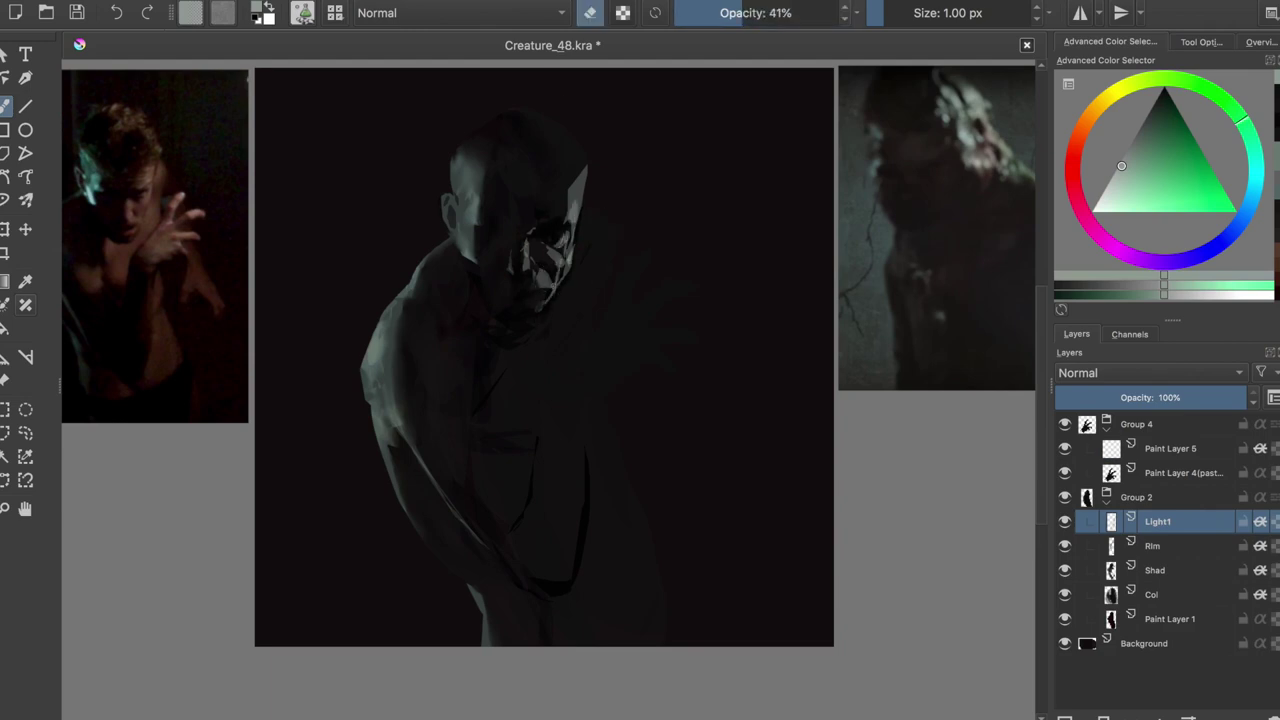
# Sample a colour from the reference image and paint light strokes near the face
pyautogui.moveTo(600, 130); pyautogui.dragTo(560, 420)
pyautogui.hotkey('ctrl', 'shift', 'a')
pyautogui.moveTo(749, 12); pyautogui.dragTo(797, 12)
pyautogui.keyDown('ctrl'); pyautogui.click(960, 140); pyautogui.keyUp('ctrl')
pyautogui.moveTo(580, 160); pyautogui.dragTo(570, 225)
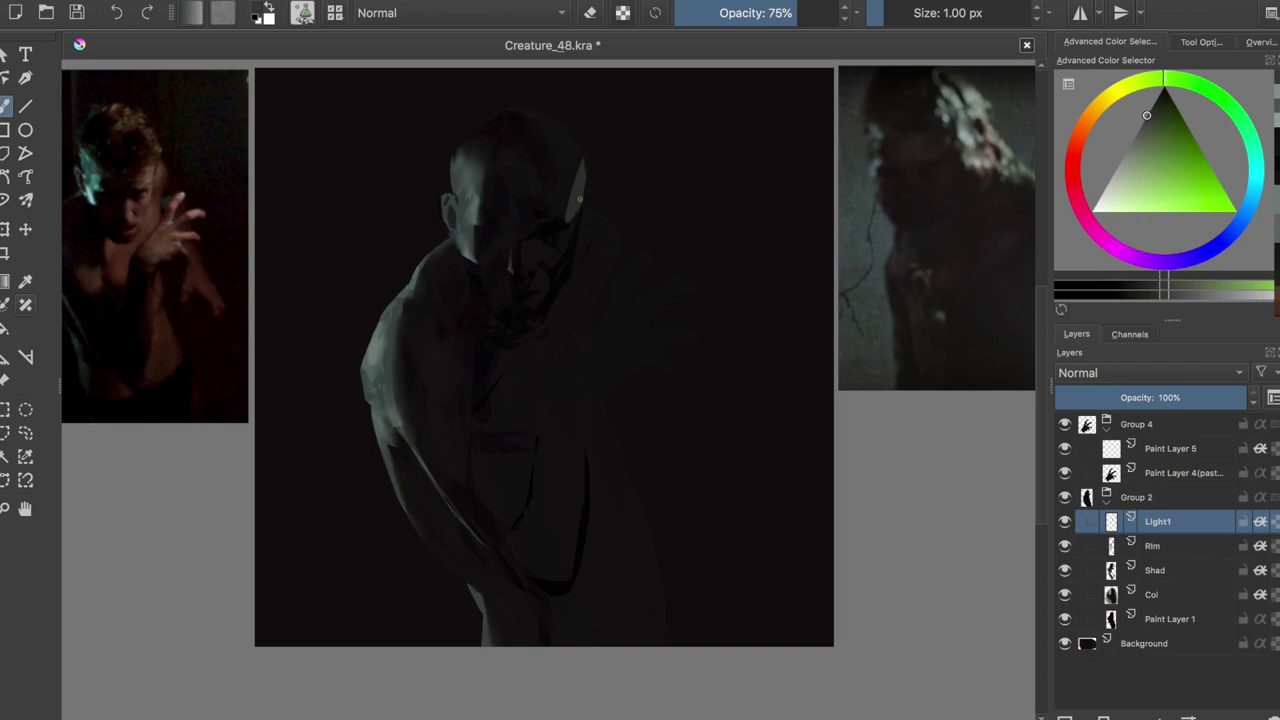
pyautogui.hotkey('ctrl', 'z')
pyautogui.press('o')
pyautogui.press('o')
pyautogui.press('o')
pyautogui.moveTo(581, 160)
pyautogui.mouseDown()
pyautogui.moveTo(573, 244)
pyautogui.moveTo(563, 195)
pyautogui.moveTo(575, 145)
pyautogui.mouseUp()
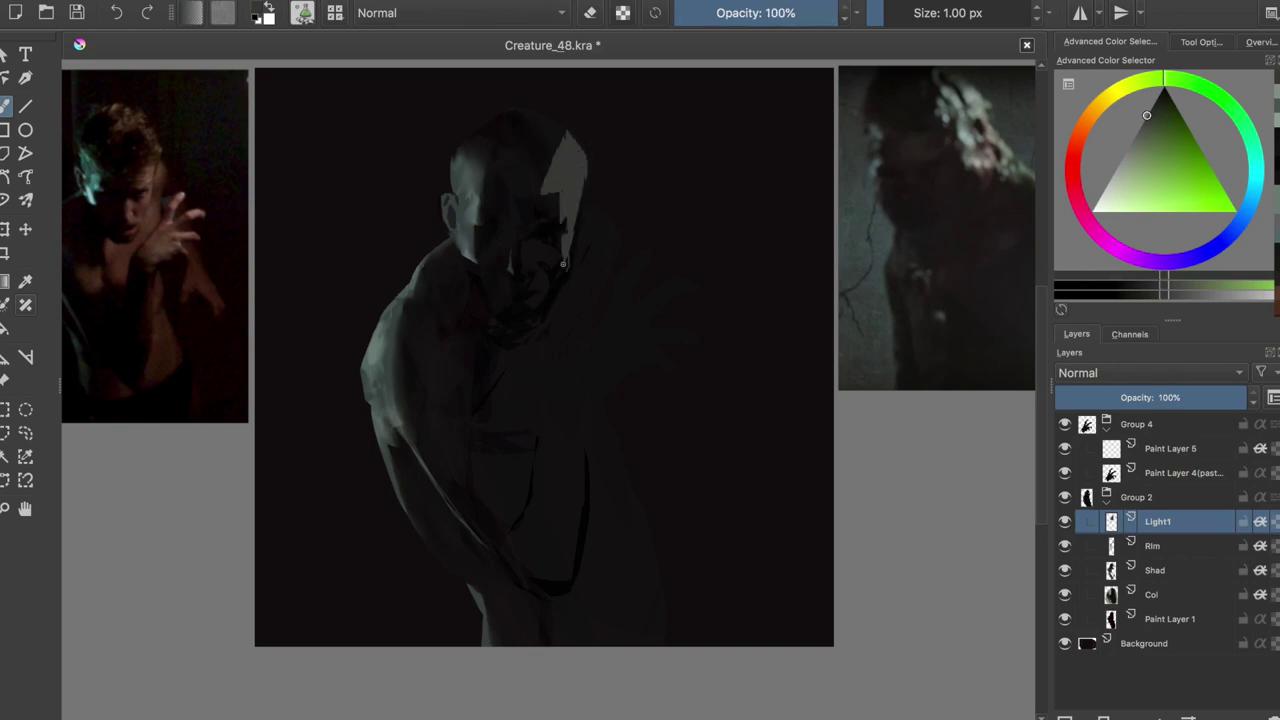
# Erase the upper head patch, undo the face strokes, and paint a hard-edged light plane
pyautogui.press('e')
pyautogui.moveTo(552, 195); pyautogui.dragTo(560, 148)
pyautogui.press('e')
pyautogui.moveTo(550, 215)
pyautogui.mouseDown()
pyautogui.moveTo(528, 289)
pyautogui.moveTo(540, 285)
pyautogui.moveTo(513, 307)
pyautogui.mouseUp()
pyautogui.press('e')
pyautogui.press('e')
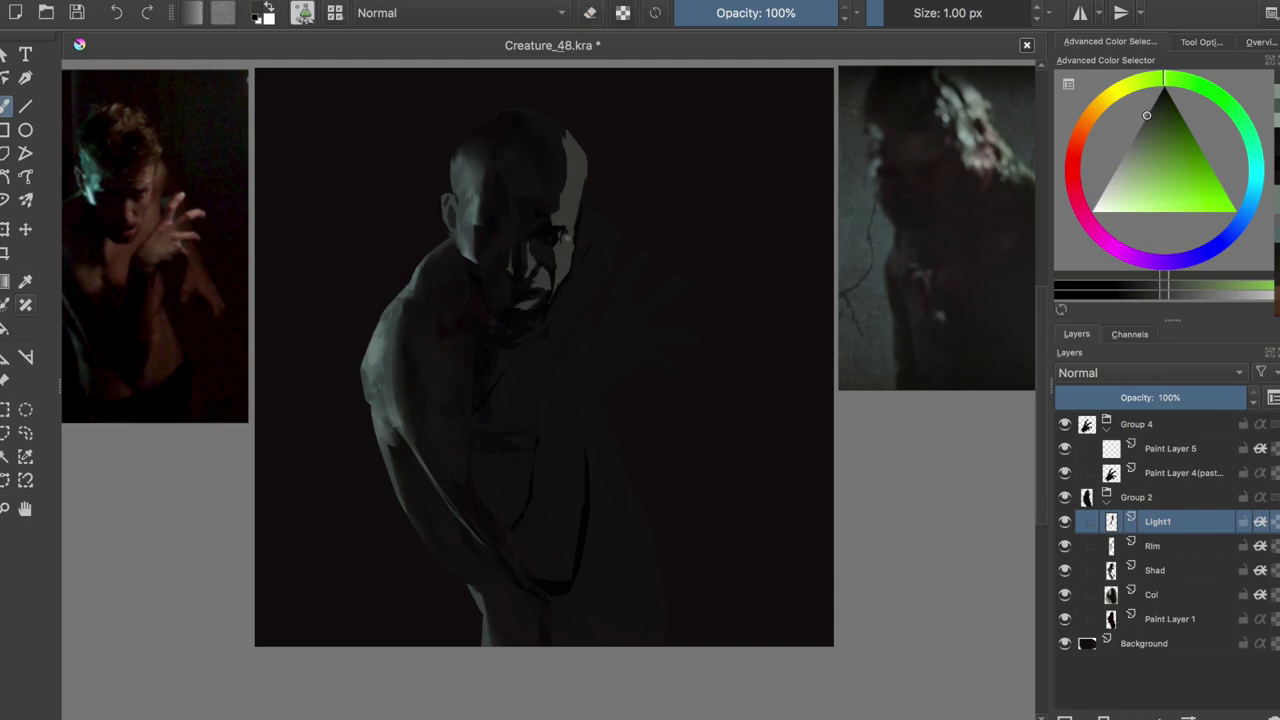
pyautogui.hotkey('ctrl', 'z')
pyautogui.hotkey('ctrl', 'z')
pyautogui.hotkey('ctrl', 'z')
pyautogui.hotkey('ctrl', 'z')
pyautogui.moveTo(578, 165)
pyautogui.mouseDown()
pyautogui.moveTo(545, 215)
pyautogui.moveTo(568, 245)
pyautogui.moveTo(518, 246)
pyautogui.moveTo(549, 300)
pyautogui.mouseUp()
# Add light over the top of the head and small marks near the chin and face
pyautogui.press('e')
pyautogui.press('e')
pyautogui.moveTo(548, 183)
pyautogui.mouseDown()
pyautogui.moveTo(580, 145)
pyautogui.moveTo(545, 118)
pyautogui.mouseUp()
pyautogui.press('e')
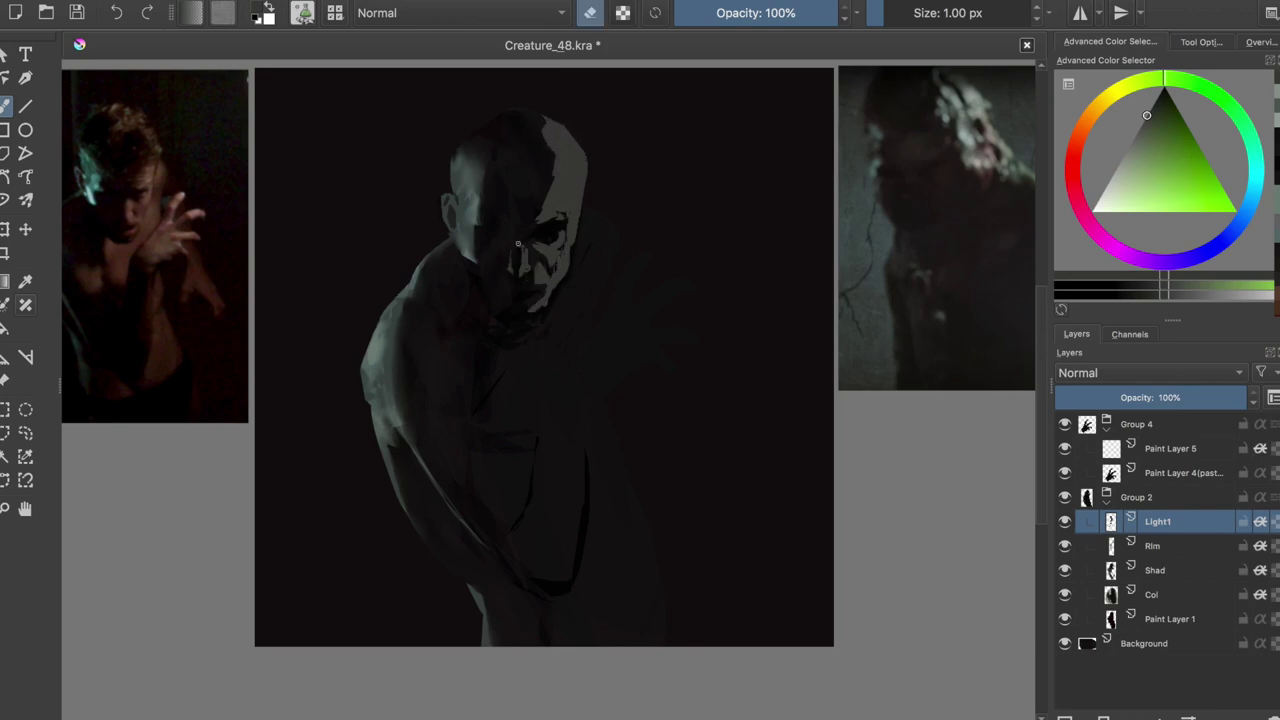
pyautogui.press('e')
pyautogui.moveTo(530, 282); pyautogui.dragTo(537, 312)
pyautogui.press('e')
pyautogui.press('e')
pyautogui.press('e')
pyautogui.moveTo(546, 261); pyautogui.dragTo(533, 270)
pyautogui.press('e')
pyautogui.press('e')
# Save, then dab small light marks around the eye and cheek
pyautogui.press('m')
pyautogui.press('m')
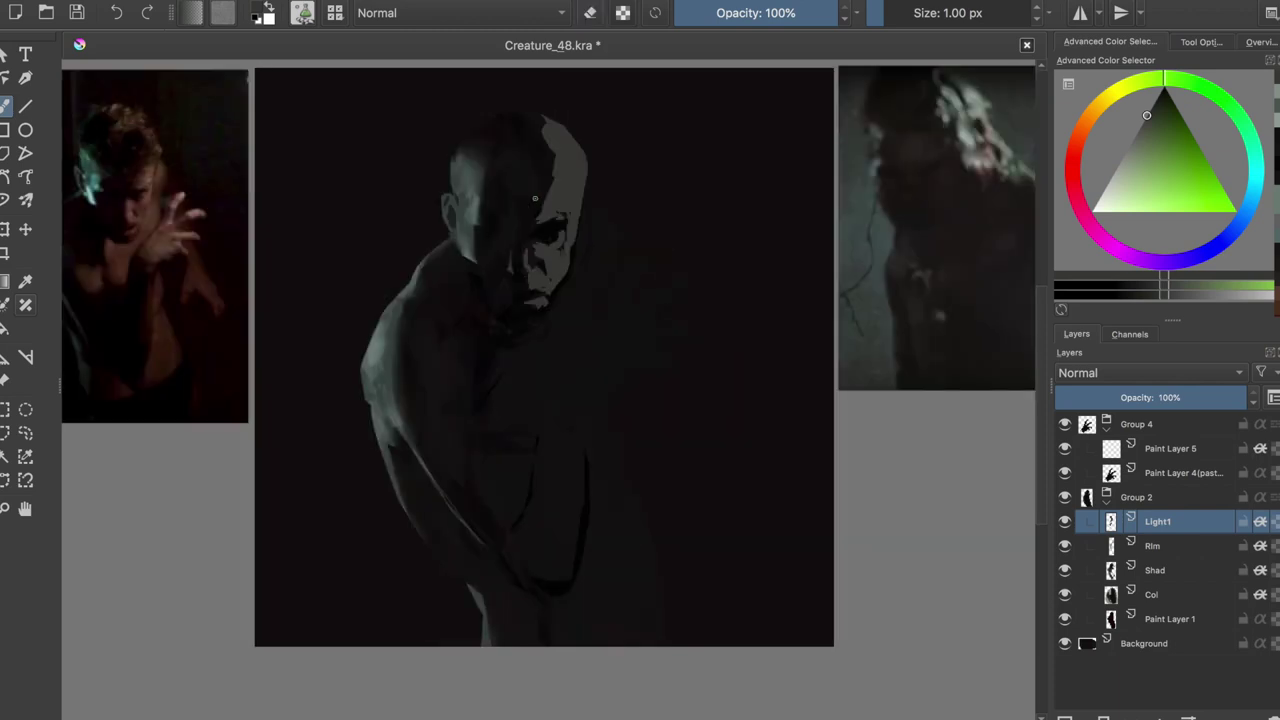
pyautogui.hotkey('ctrl', 's')
pyautogui.click(531, 259)
pyautogui.press('e')
pyautogui.press('e')
pyautogui.moveTo(566, 237)
pyautogui.mouseDown()
pyautogui.moveTo(561, 257)
pyautogui.moveTo(550, 222)
pyautogui.mouseUp()
pyautogui.press('e')
pyautogui.press('e')
pyautogui.press('e')
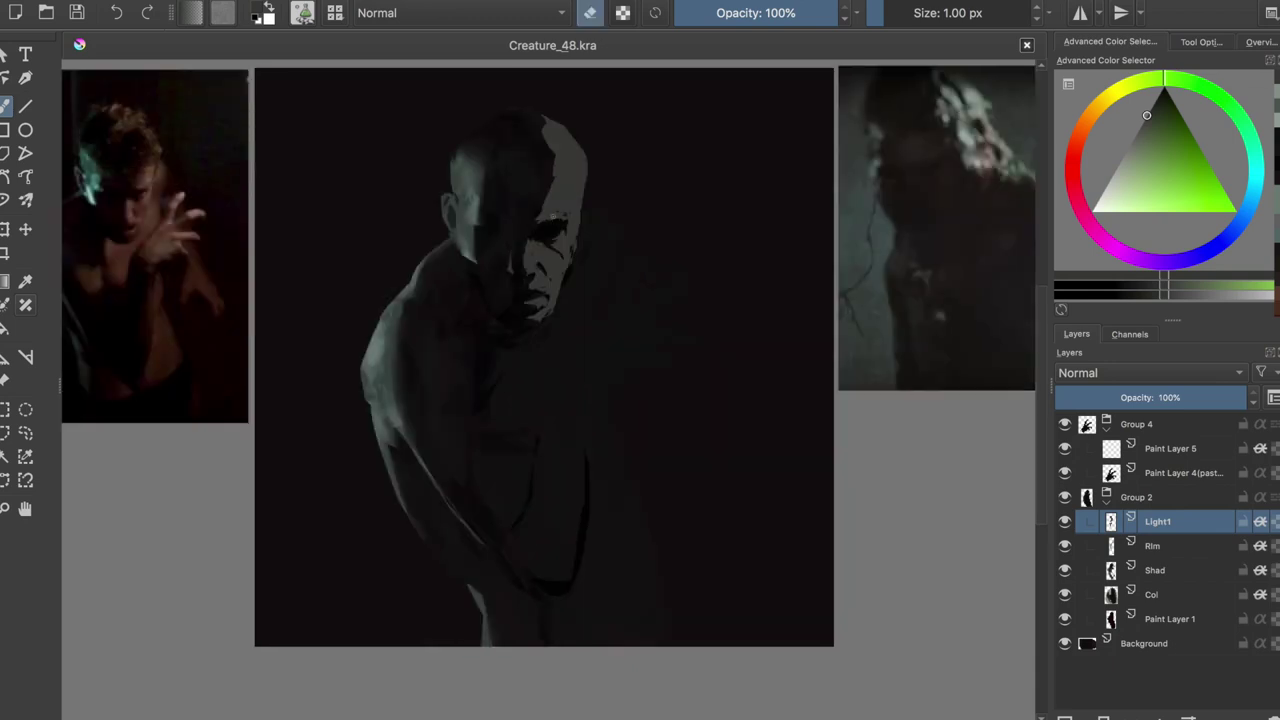
pyautogui.press('e')
pyautogui.press('e')
pyautogui.press('e')
# Flip the view to check the drawing, swap brushes, and restore the bright head patch
pyautogui.press('m')
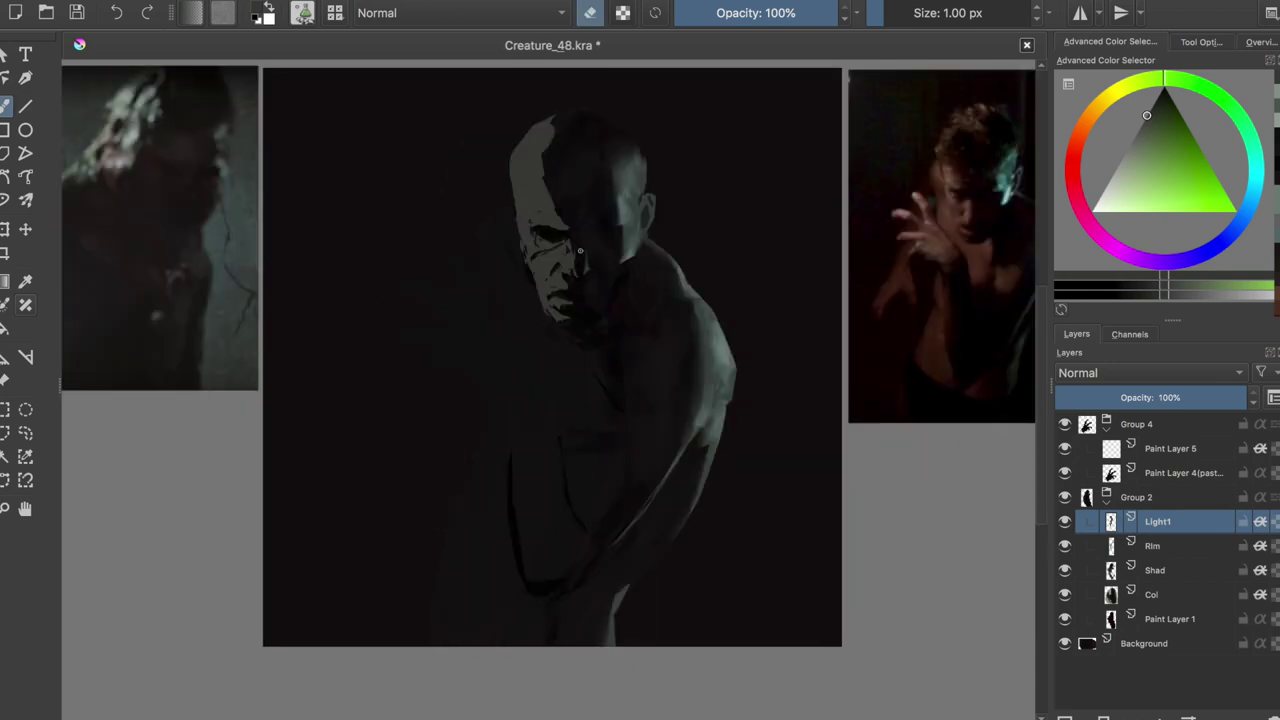
pyautogui.press('e')
pyautogui.press('m')
pyautogui.press('e')
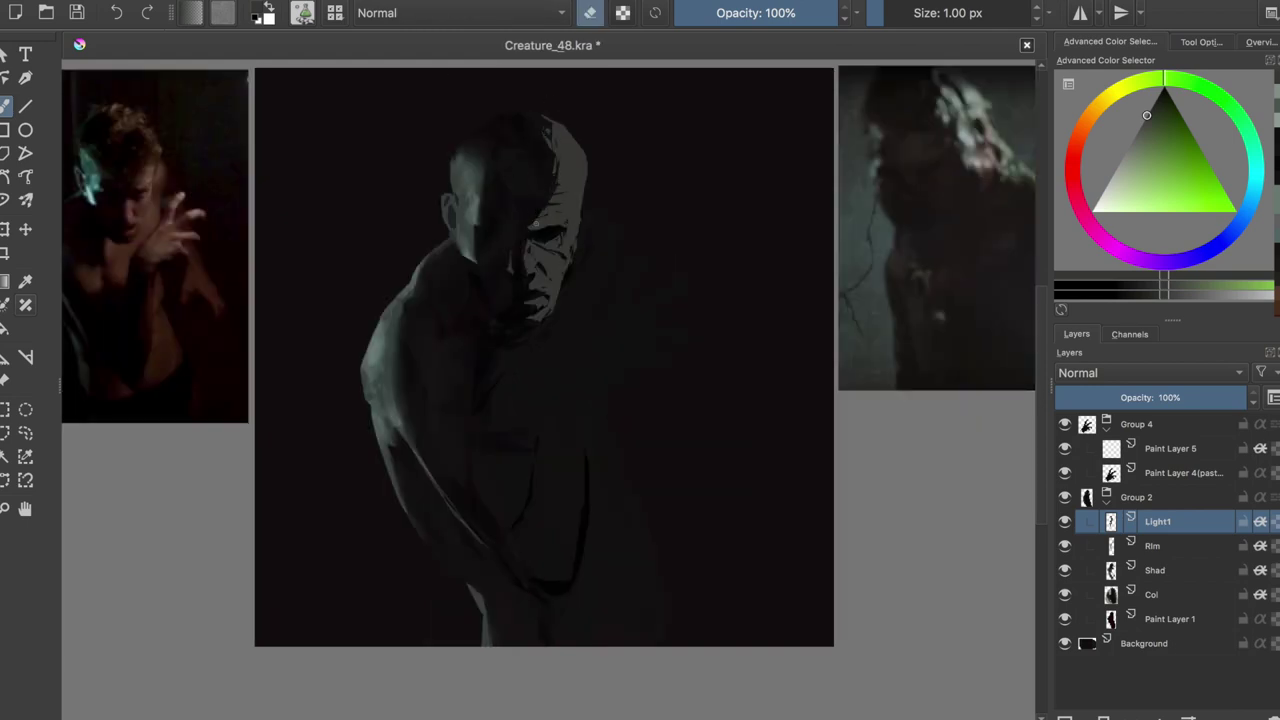
pyautogui.press('/')
pyautogui.hotkey('ctrl', 'z')
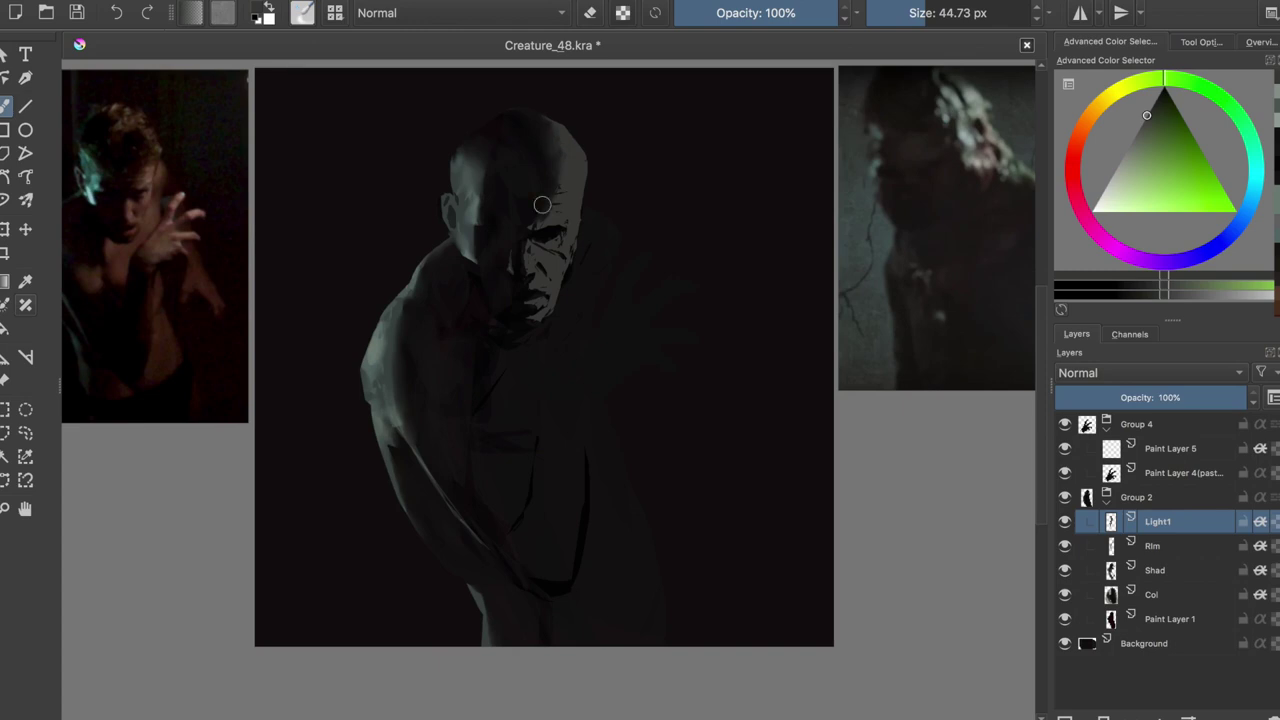
pyautogui.hotkey('ctrl', 'shift', 'z')
pyautogui.press('/')
# Replace the bright patch with a thin teal stroke along the head's right edge
pyautogui.press('e')
pyautogui.moveTo(552, 145); pyautogui.dragTo(538, 204)
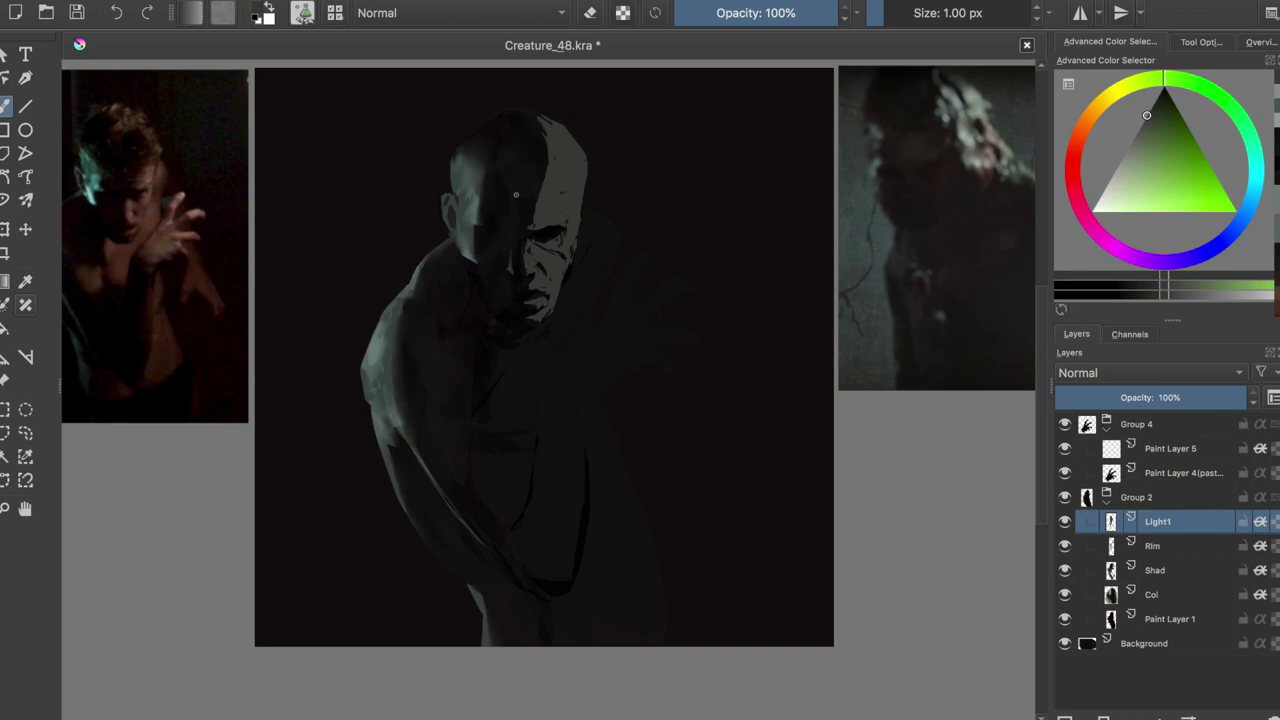
pyautogui.hotkey('ctrl', 'z')
pyautogui.moveTo(584, 156); pyautogui.dragTo(563, 259)
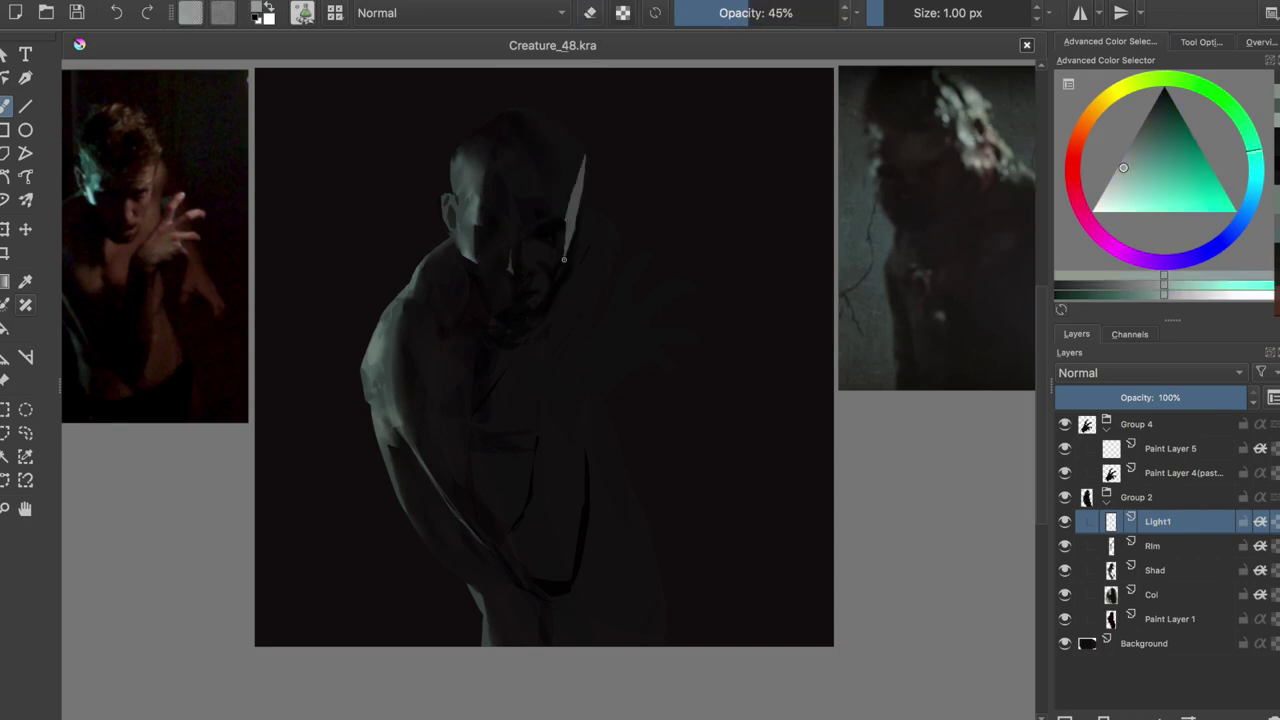
# Replace the thin teal stroke with a light wedge on the head's right edge and sample colours
pyautogui.hotkey('ctrl', 'z')
pyautogui.moveTo(579, 146); pyautogui.dragTo(562, 282)
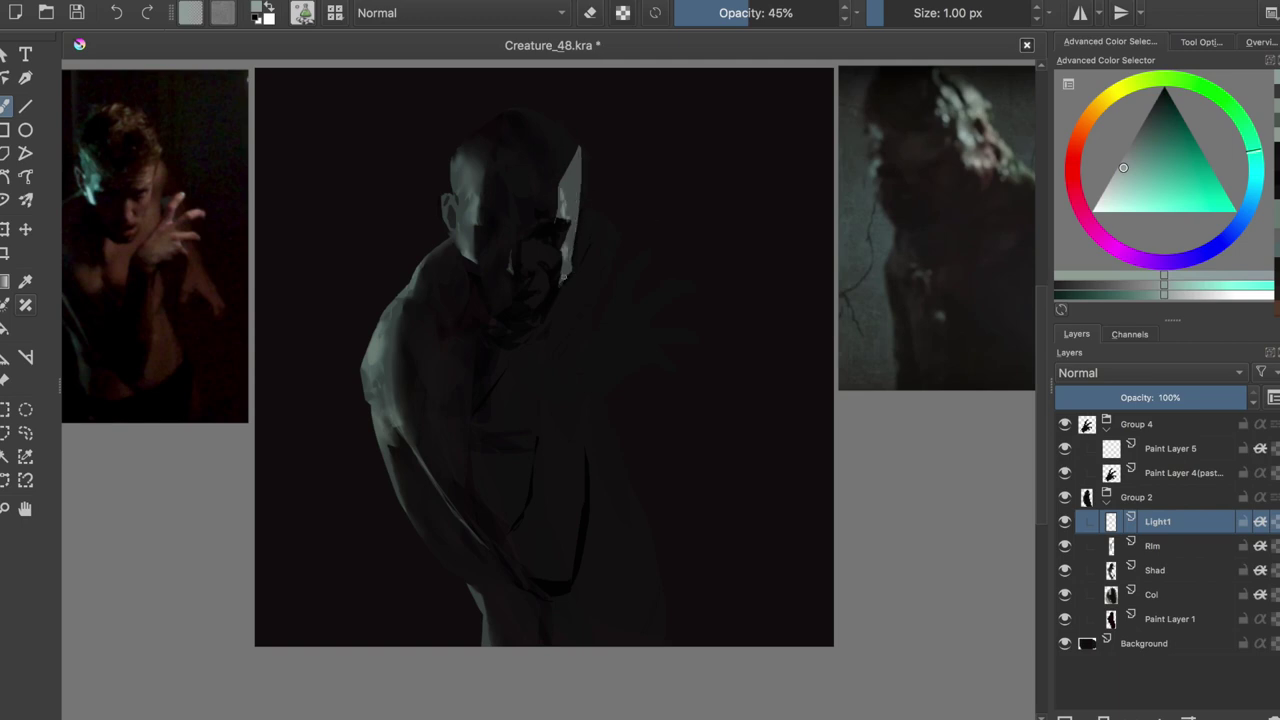
pyautogui.keyDown('ctrl'); pyautogui.click(559, 286); pyautogui.keyUp('ctrl')
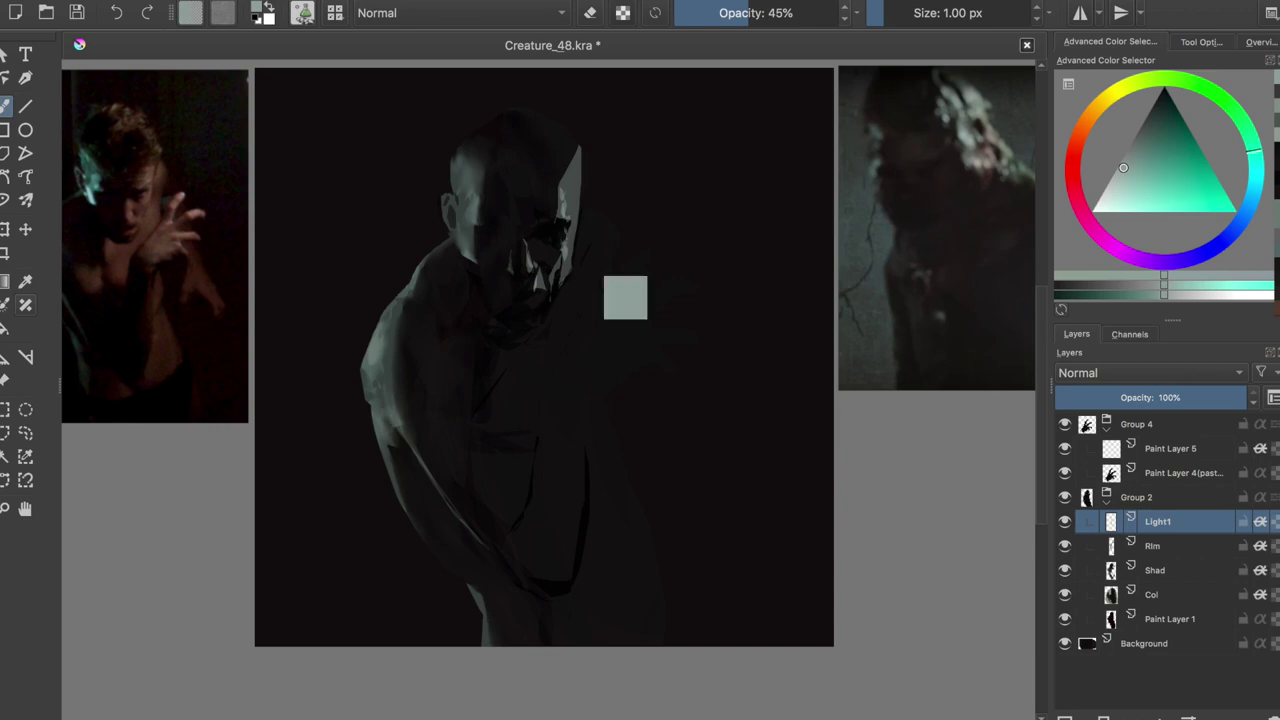
pyautogui.keyDown('ctrl'); pyautogui.click(554, 247); pyautogui.keyUp('ctrl')
# Paint a pale light plane along the jaw, flipping the view to check the head
pyautogui.press('m')
pyautogui.press('m')
pyautogui.moveTo(558, 278); pyautogui.dragTo(543, 300)
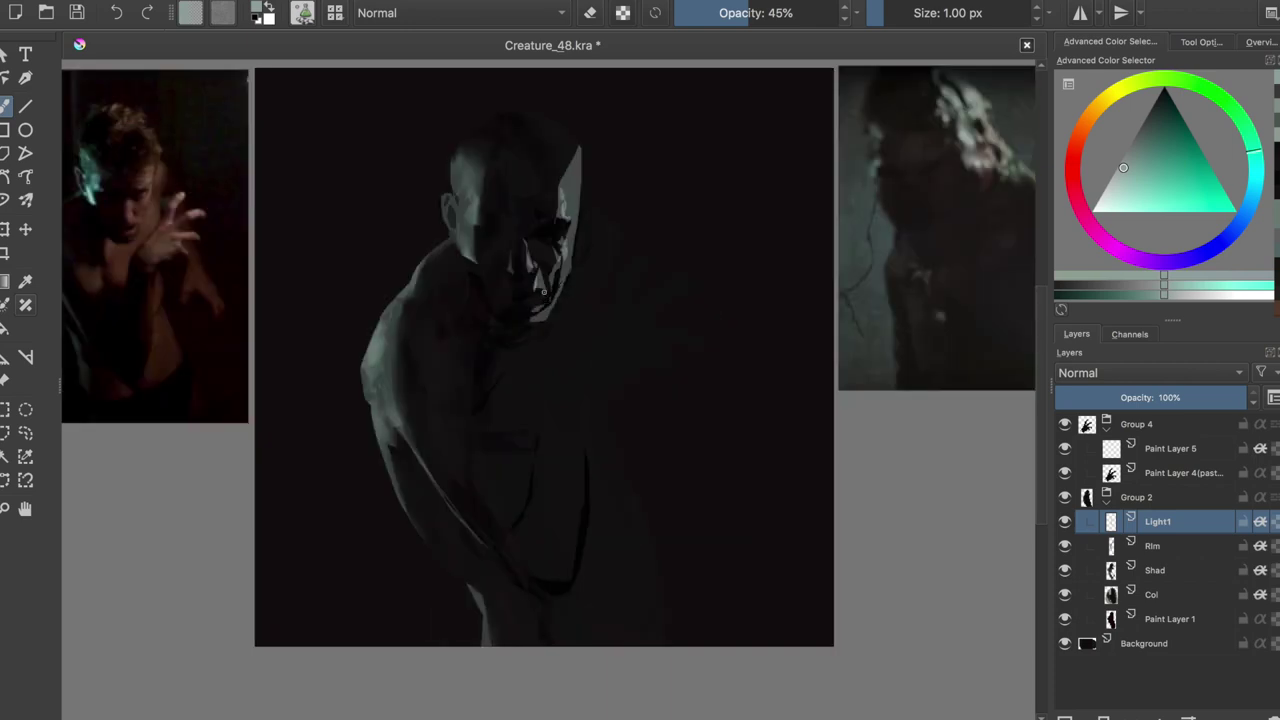
pyautogui.press('e')
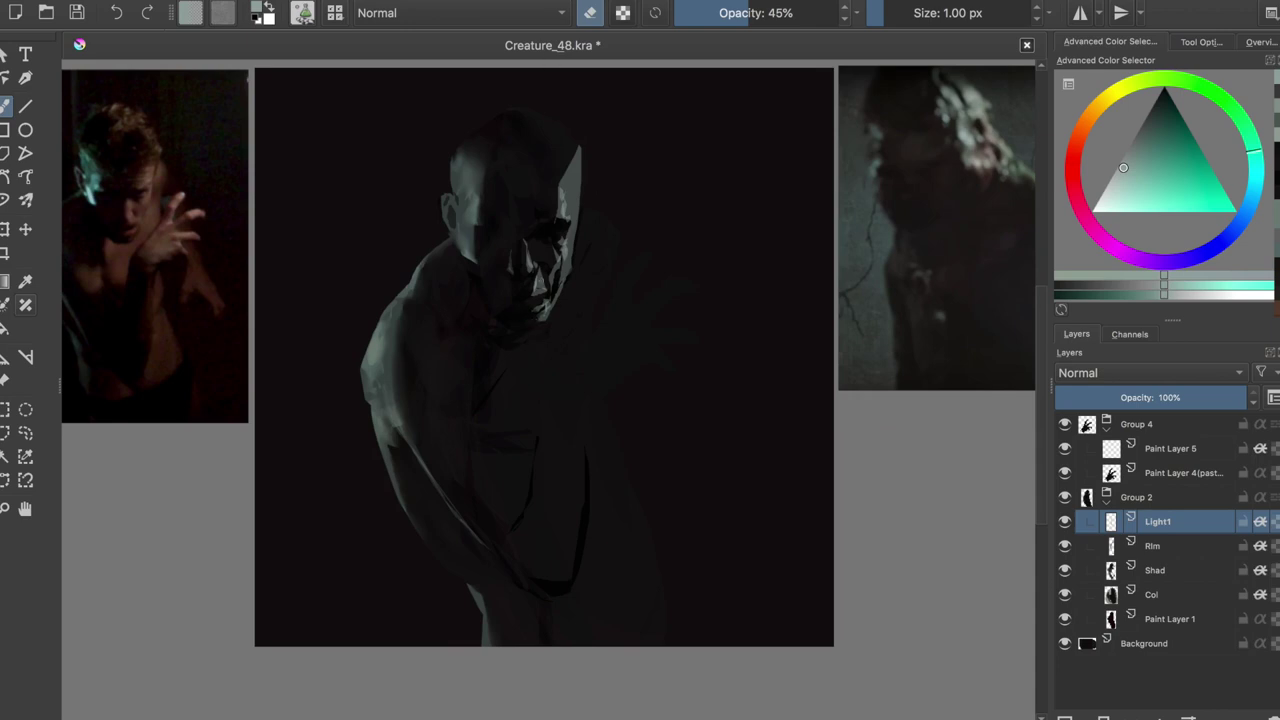
pyautogui.press('e')
pyautogui.press('m')
pyautogui.press('m')
pyautogui.press('pagedown')
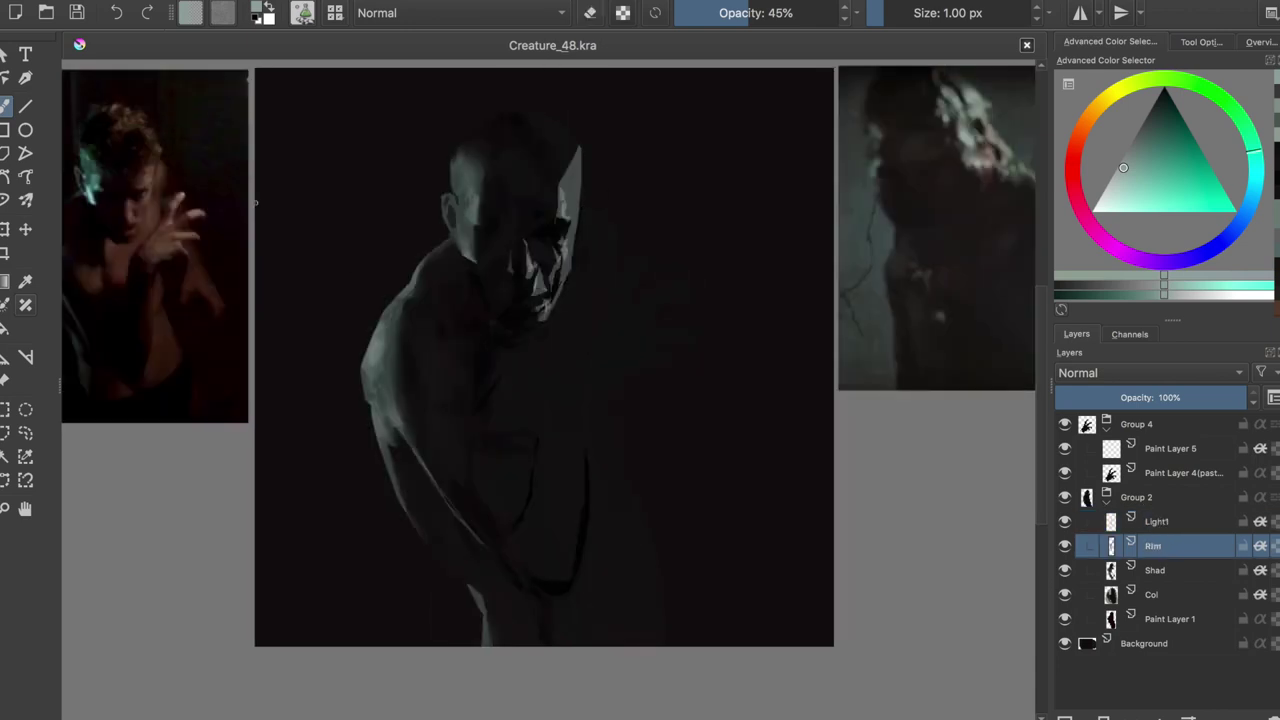
# Lasso the rim light around the head, transform it into a new position, and deselect
pyautogui.press('q')
pyautogui.moveTo(488, 97)
pyautogui.mouseDown()
pyautogui.moveTo(513, 150)
pyautogui.moveTo(501, 187)
pyautogui.moveTo(471, 206)
pyautogui.moveTo(491, 240)
pyautogui.mouseUp()
pyautogui.hotkey('ctrl', 't')
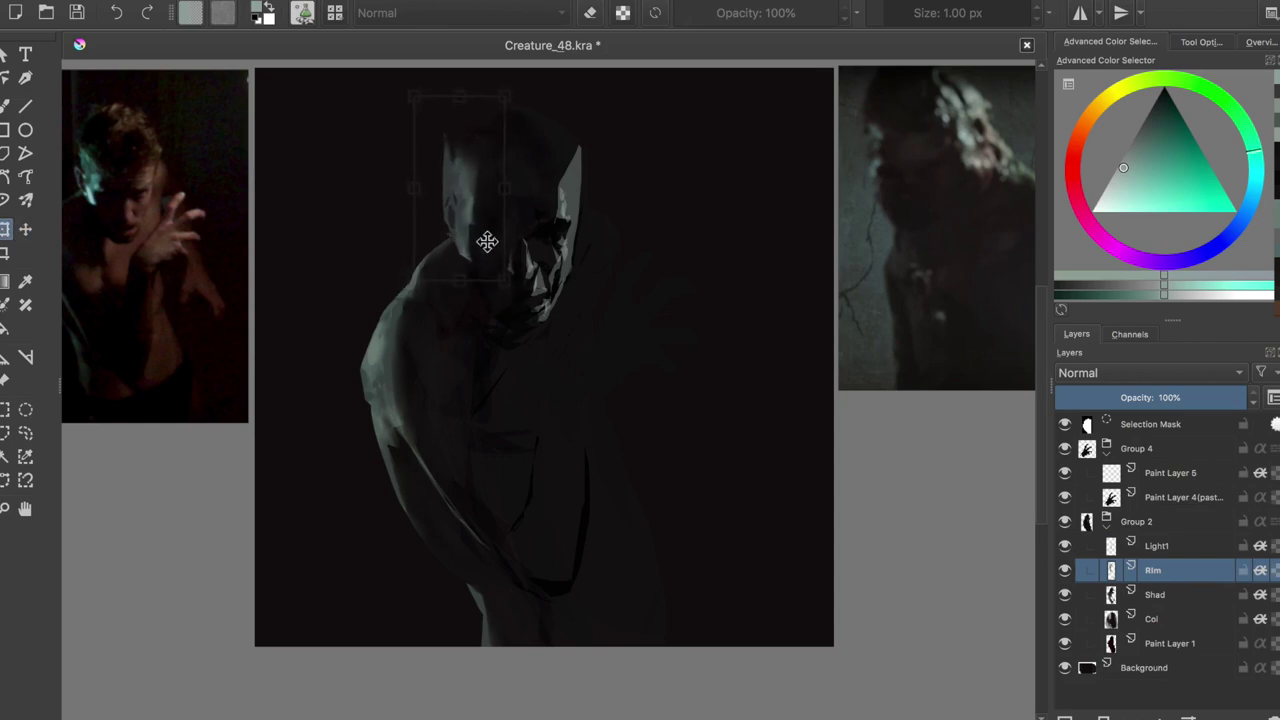
pyautogui.press('Return')
pyautogui.hotkey('ctrl', 'shift', 'a')
# Return to the brush, save, and flip the view to compare the figure
pyautogui.press('b')
pyautogui.hotkey('ctrl', 's')
pyautogui.press('m')
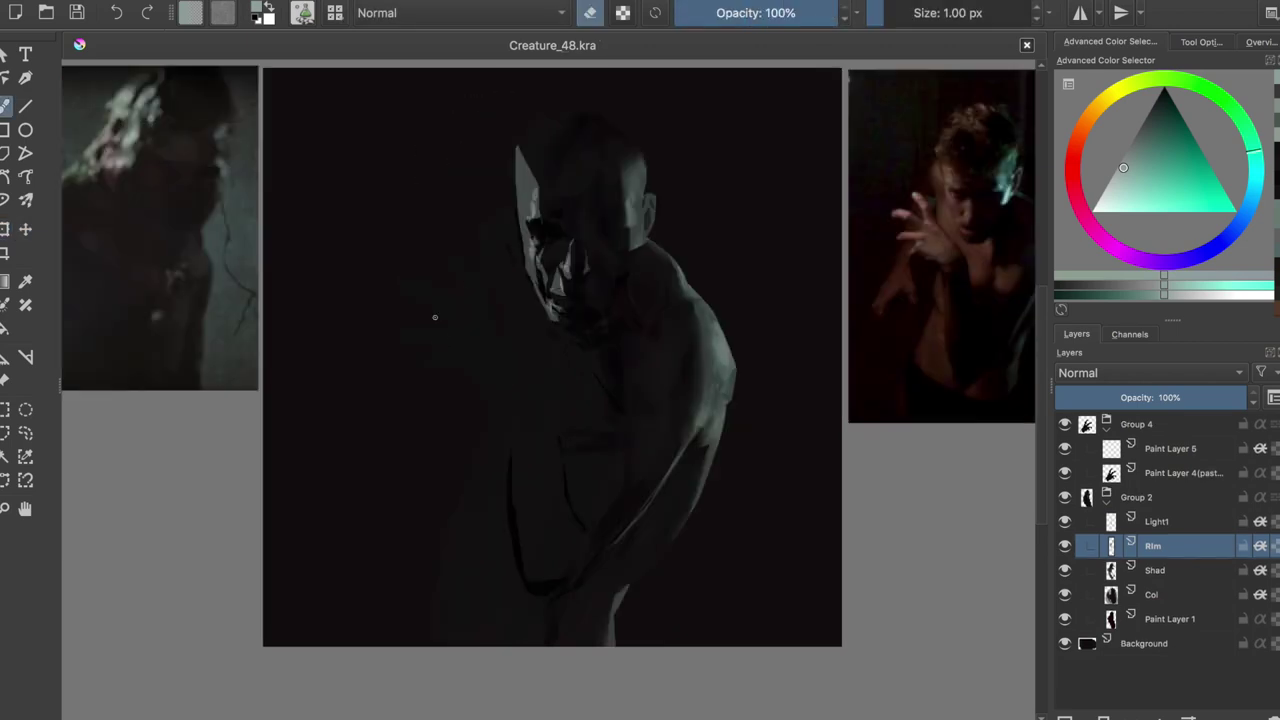
pyautogui.press('m')
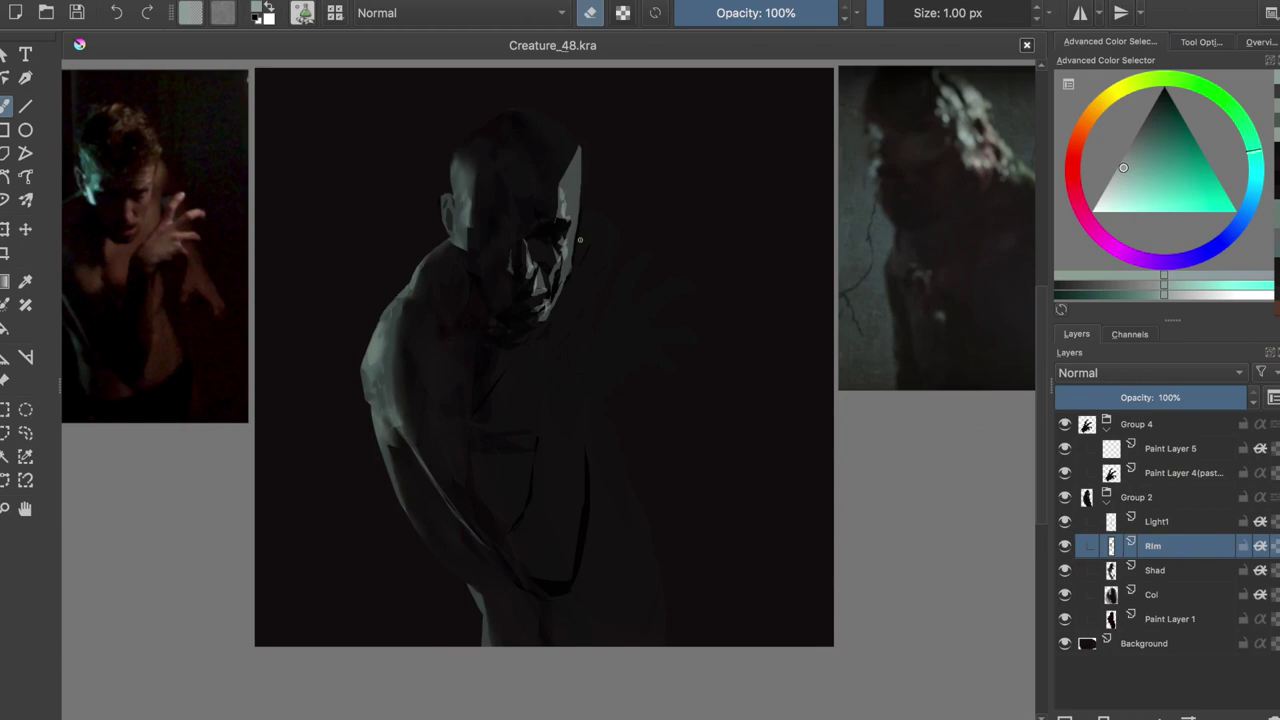
pyautogui.scroll(1, 579, 240)
pyautogui.press('pageup')
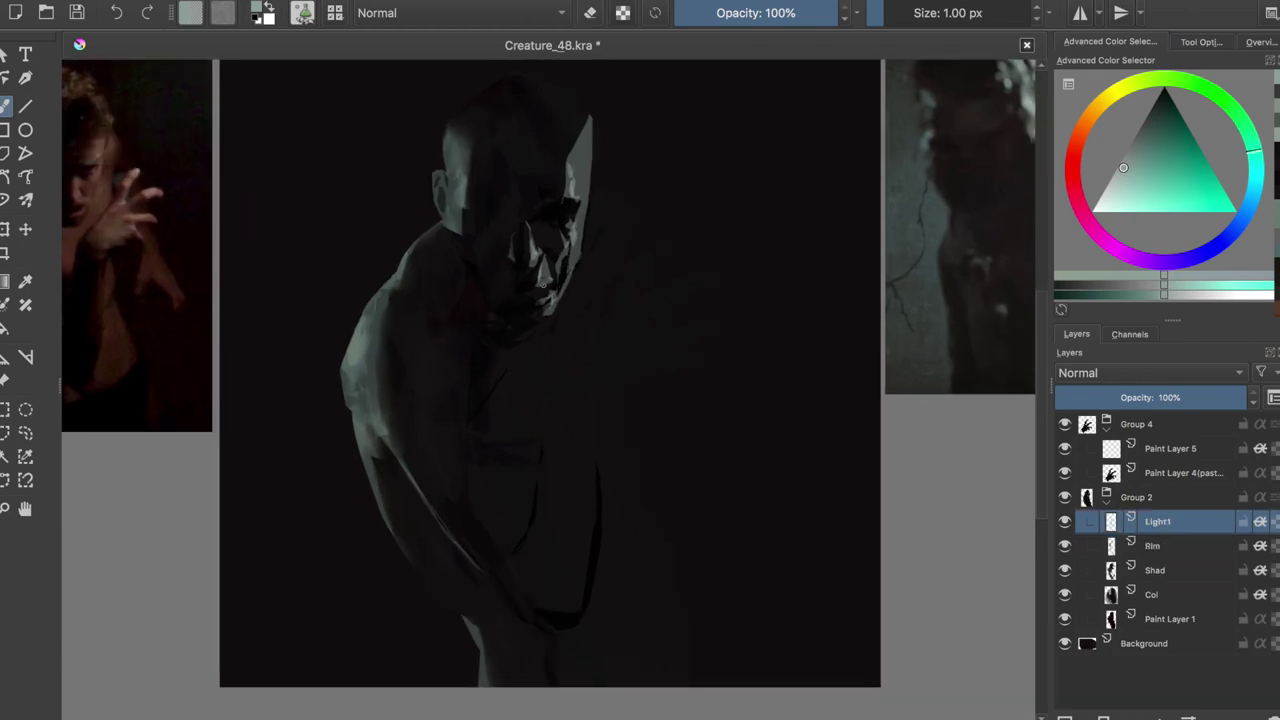
# Darken the paint colour and toggle eraser mode, flipping the canvas to check, then save
pyautogui.press('k')
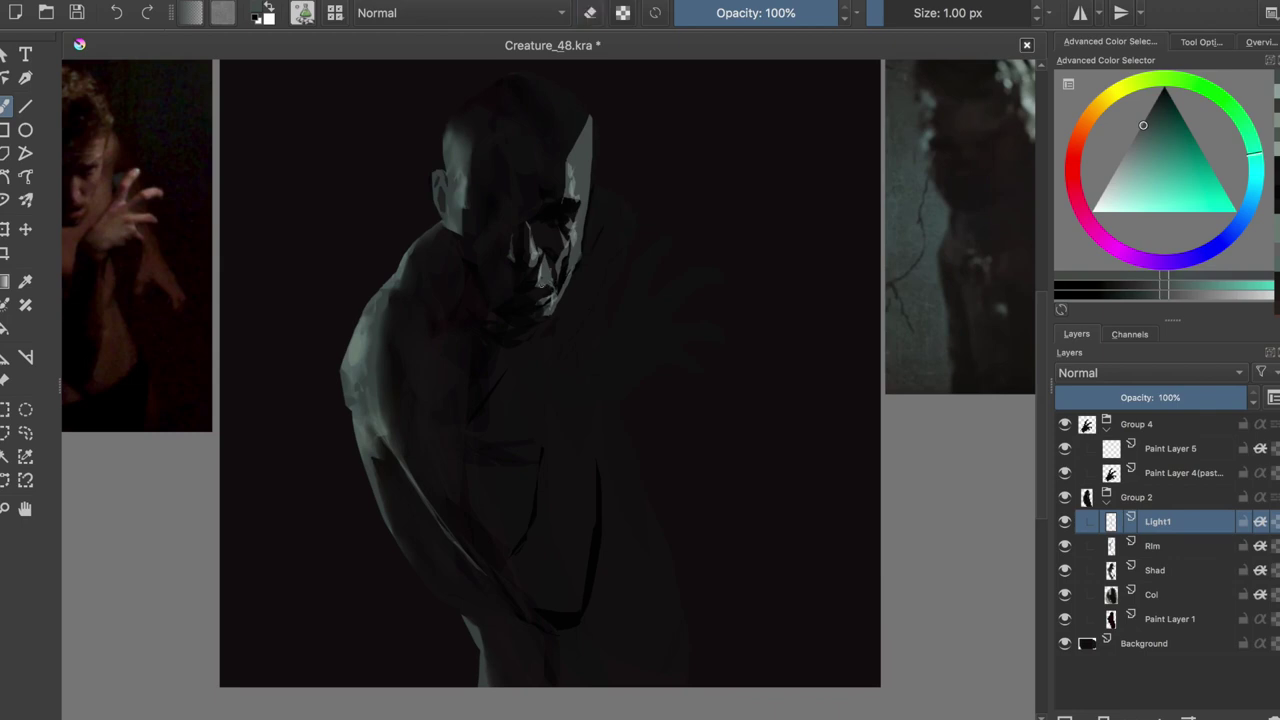
pyautogui.press('m')
pyautogui.press('e')
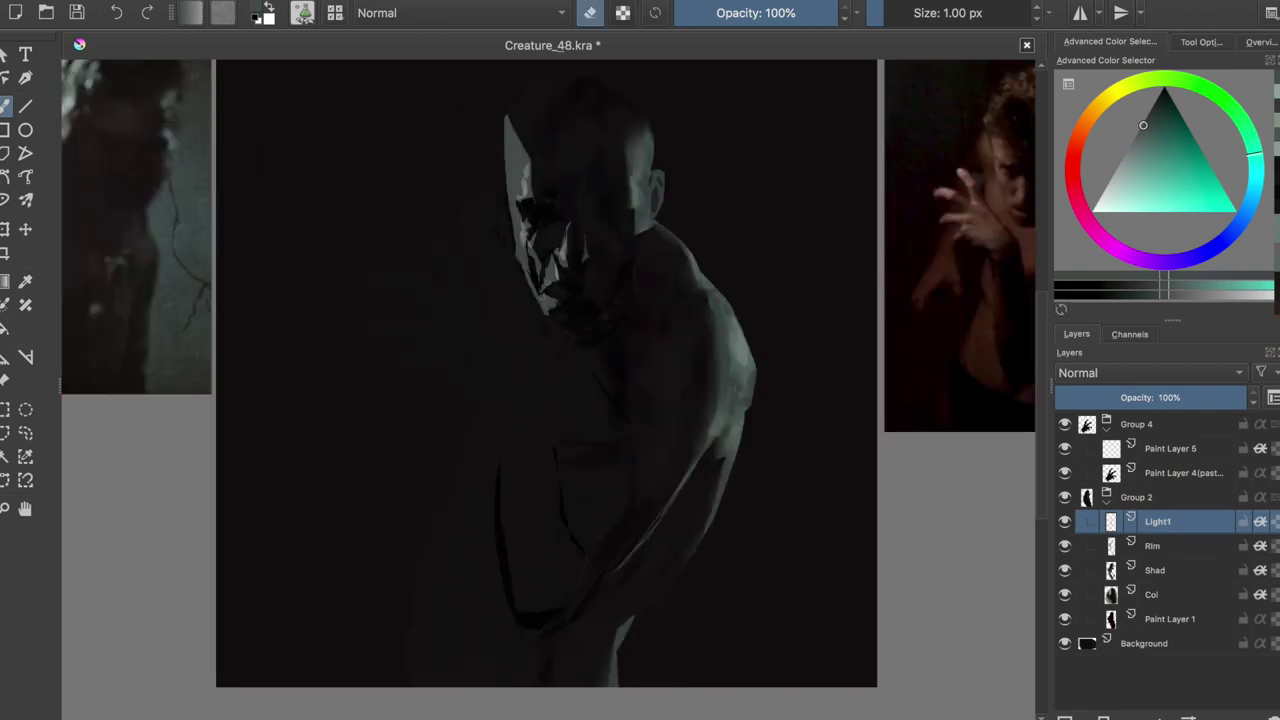
pyautogui.press('m')
pyautogui.press('e')
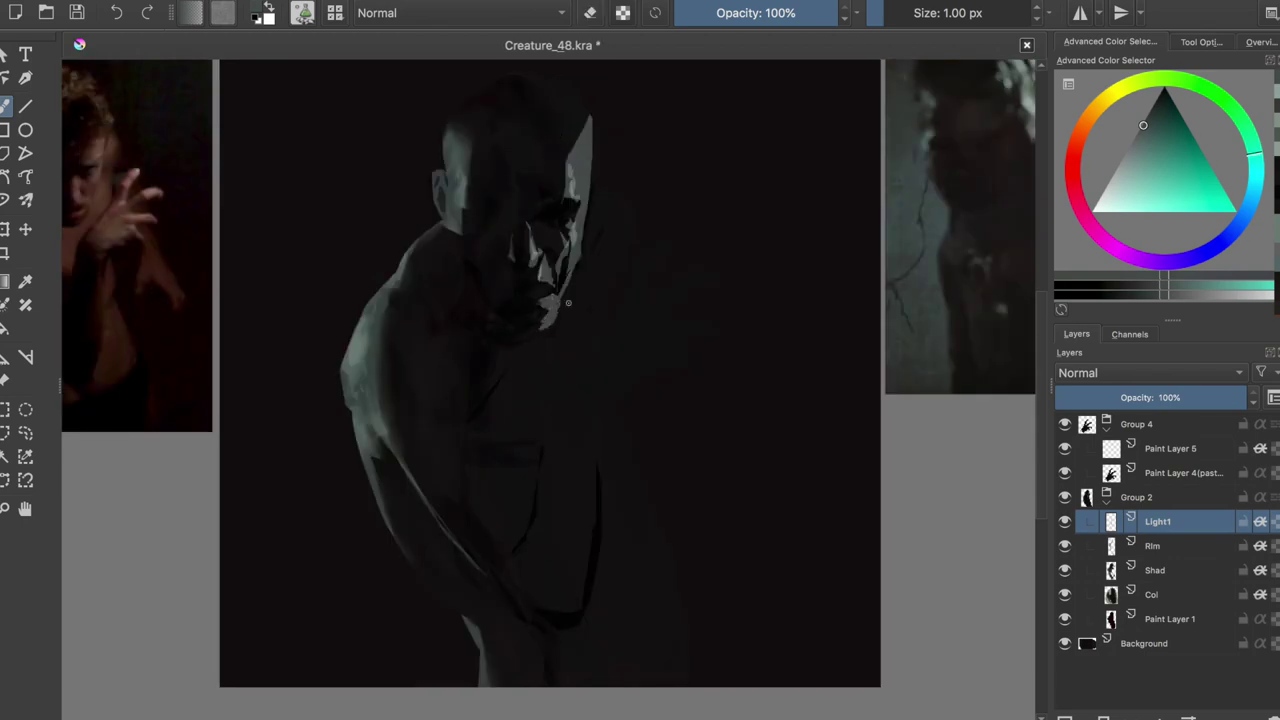
pyautogui.press('e')
pyautogui.press('e')
pyautogui.press('m')
pyautogui.hotkey('ctrl', 's')
pyautogui.press('m')
pyautogui.scroll(-1, 480, 255)
pyautogui.press('e')
# Erase the bright spike on the head's right edge with a 12.78 px eraser and save
pyautogui.moveTo(572, 132); pyautogui.dragTo(562, 172)
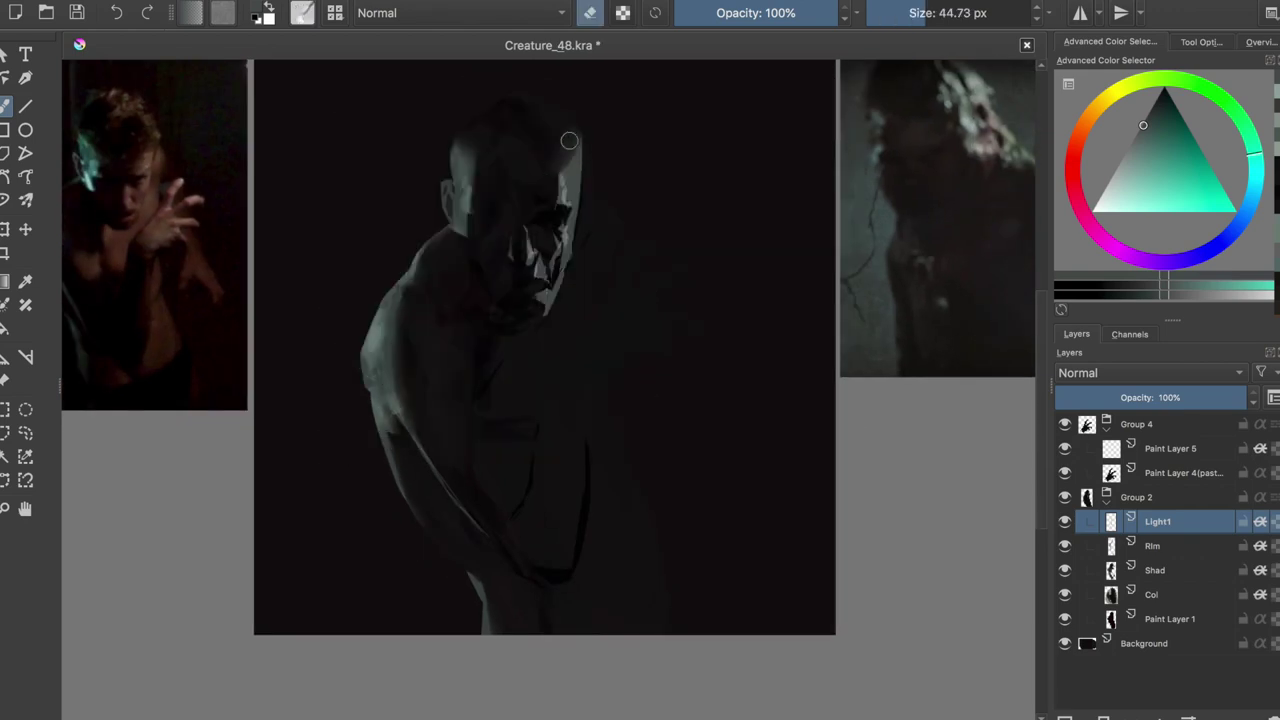
pyautogui.press('m')
pyautogui.press('m')
pyautogui.moveTo(600, 157); pyautogui.dragTo(558, 195)
pyautogui.press('m')
pyautogui.press('m')
pyautogui.hotkey('ctrl', 's')
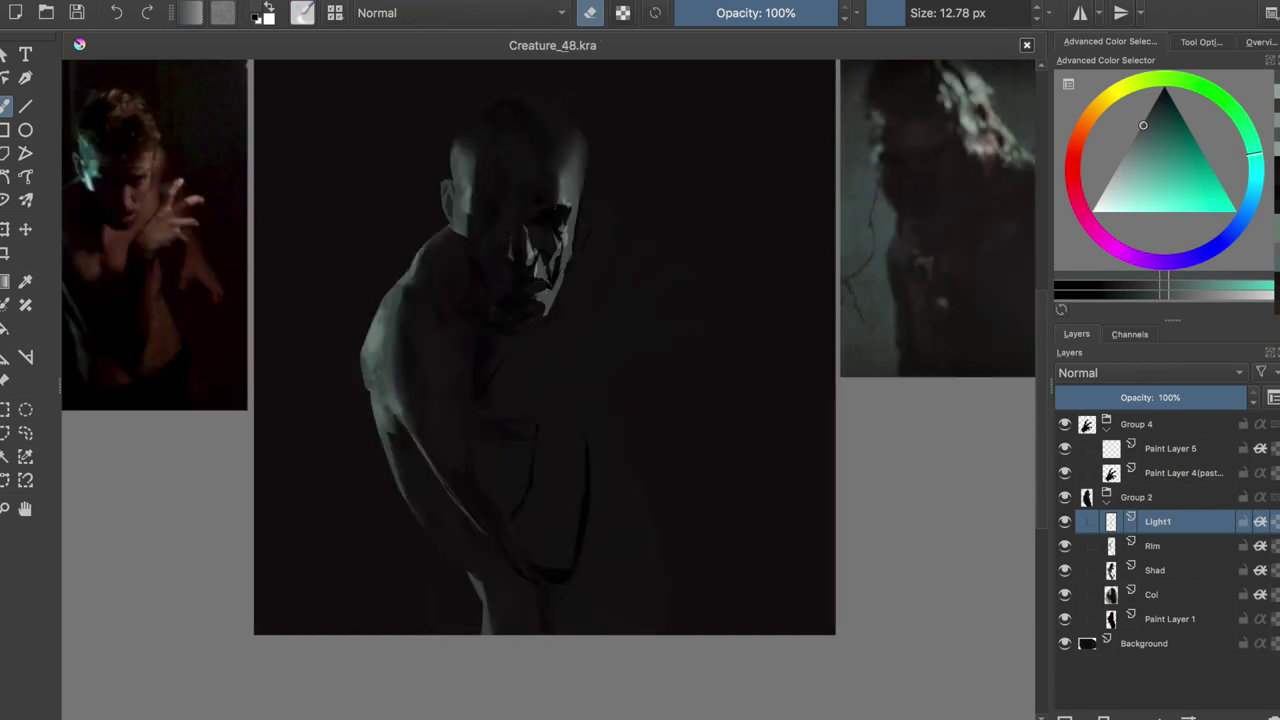
# Raise the saturation to 75 with the hue/saturation/value adjustment and save
pyautogui.hotkey('ctrl', 'u')
pyautogui.moveTo(1005, 366); pyautogui.dragTo(1116, 368)
pyautogui.press('Return')
pyautogui.hotkey('ctrl', 's')
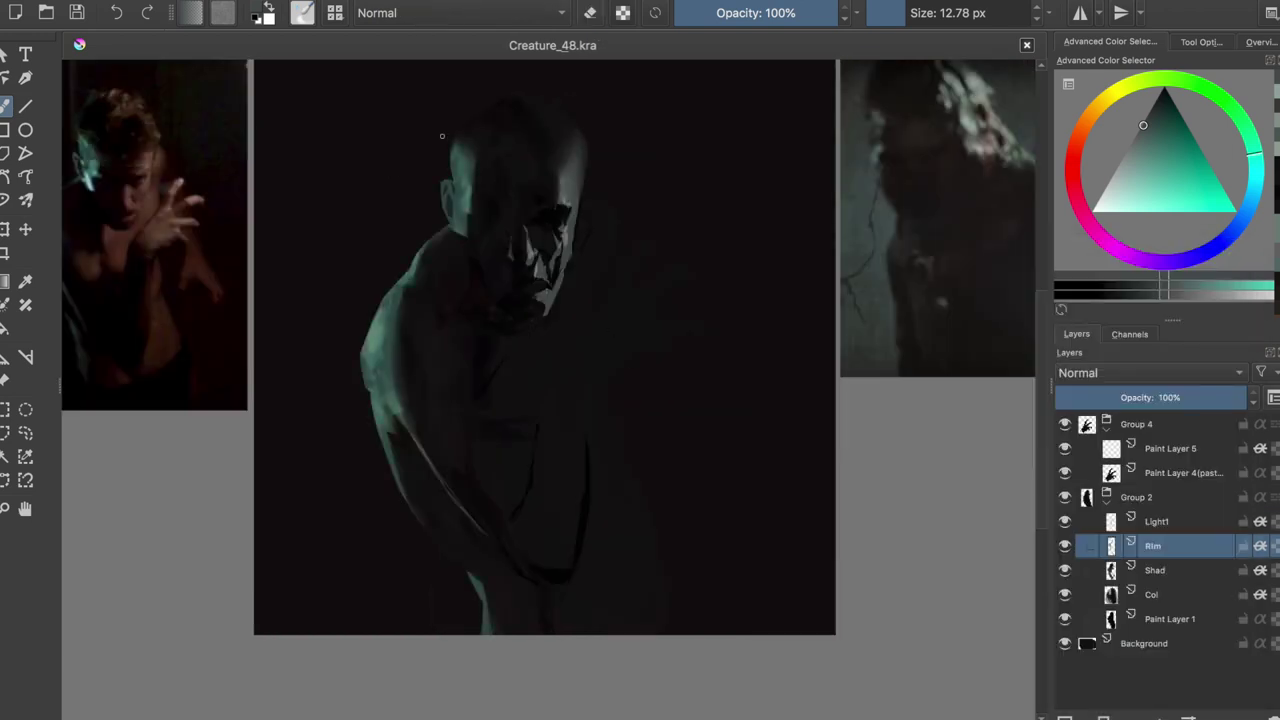
# Dab paint near the head with the small brush, then paint a touch of light on the face on Light1
pyautogui.press('/')
pyautogui.click(471, 158)
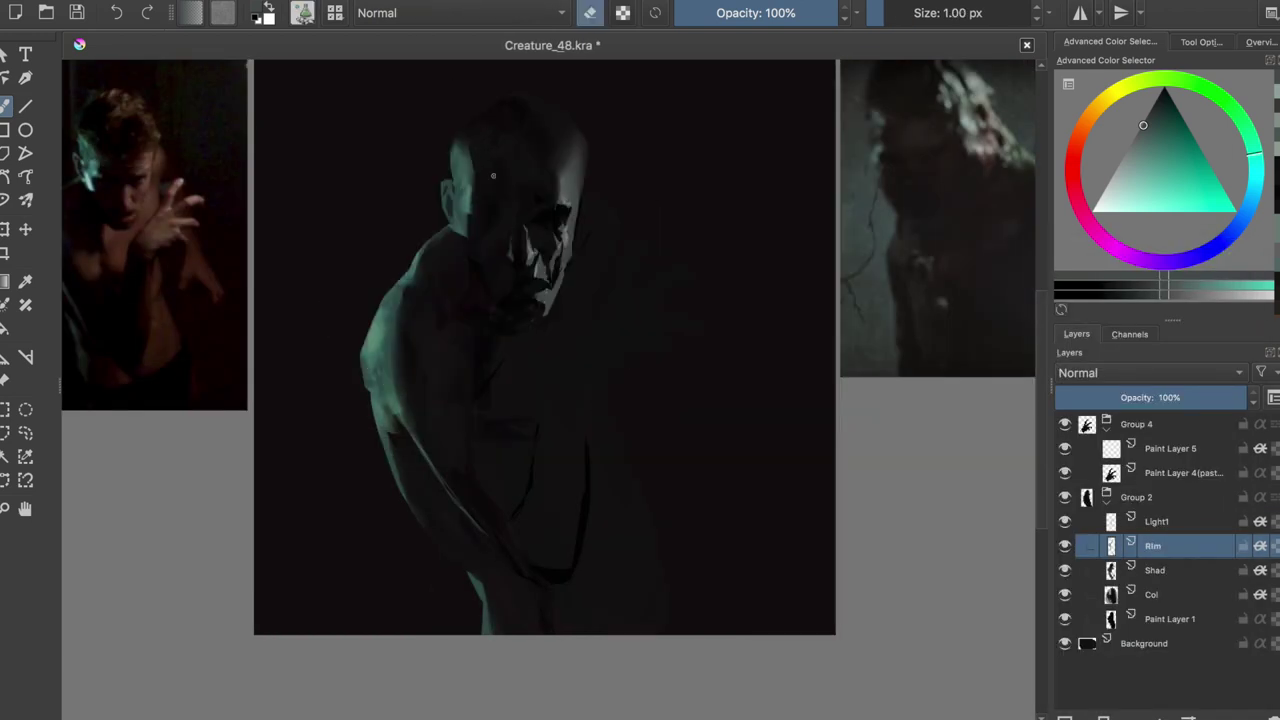
pyautogui.press('m')
pyautogui.hotkey('ctrl', 's')
pyautogui.press('pageup')
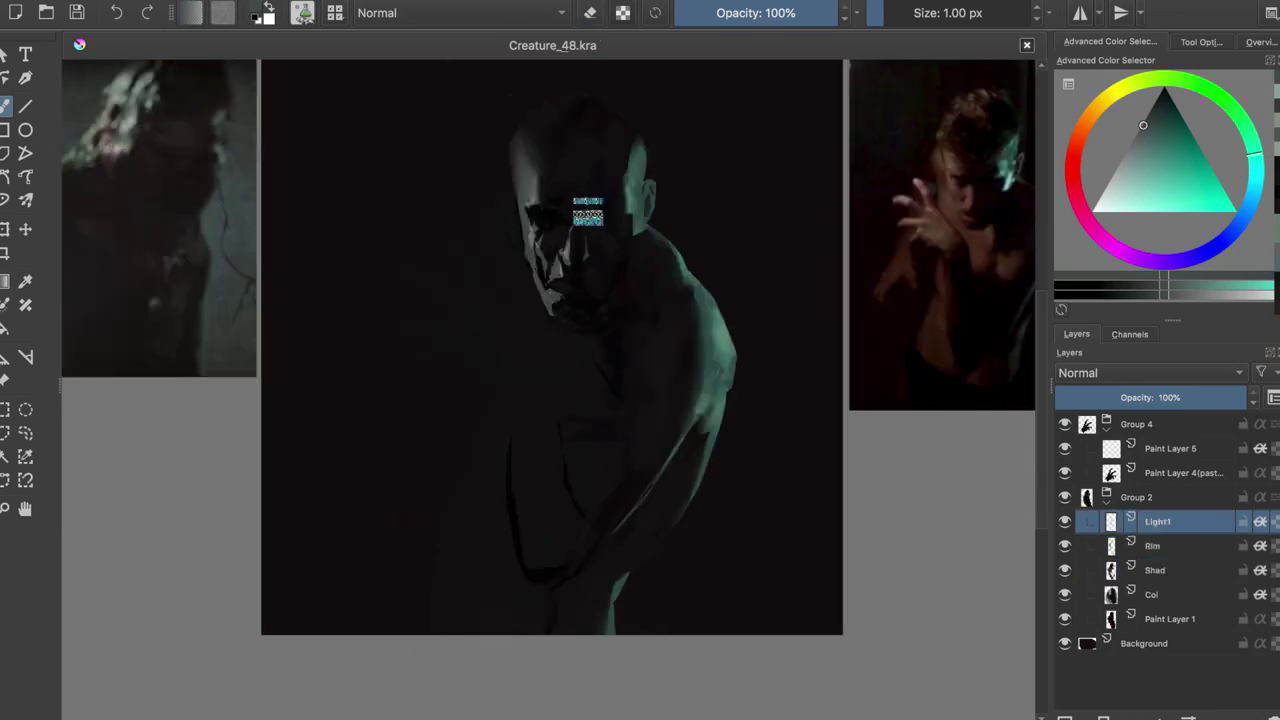
pyautogui.press('pagedown')
pyautogui.press('m')
pyautogui.hotkey('ctrl', 's')
pyautogui.press('pageup')
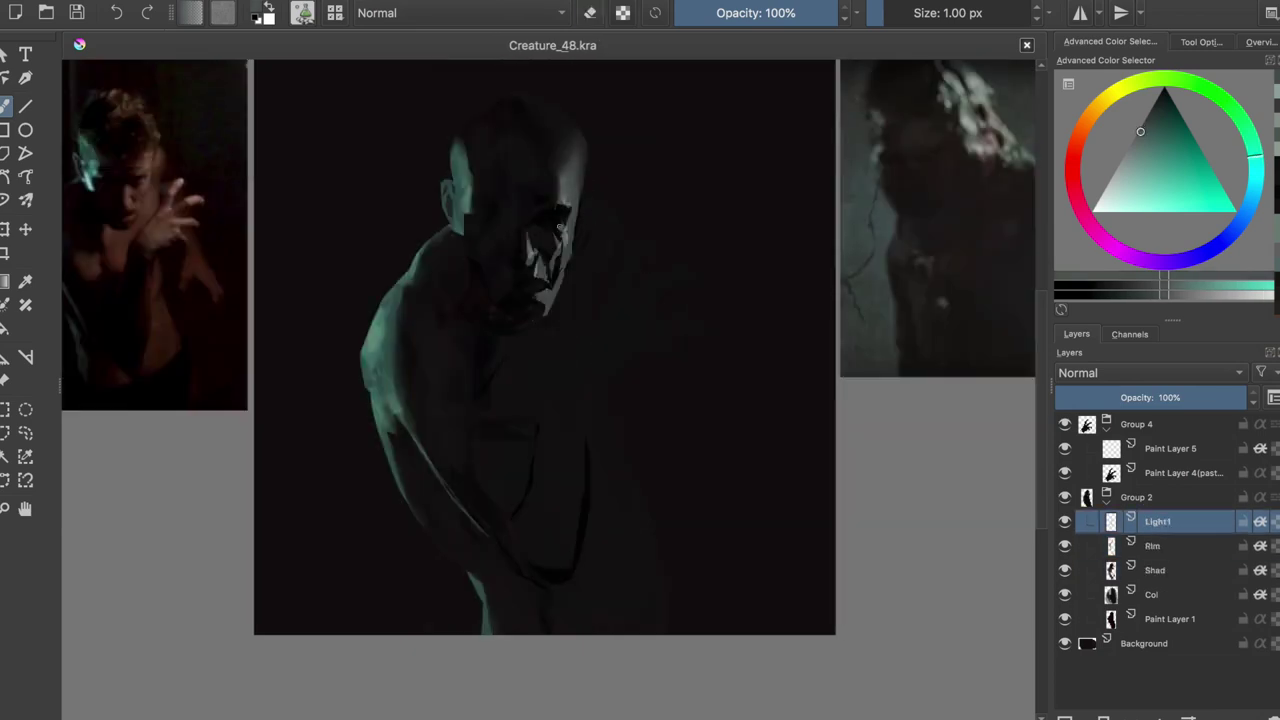
pyautogui.click(530, 236)
# Alternate erasing and painting on Light1 with canvas flips, selecting and deselecting before returning to the brush
pyautogui.press('e')
pyautogui.press('e')
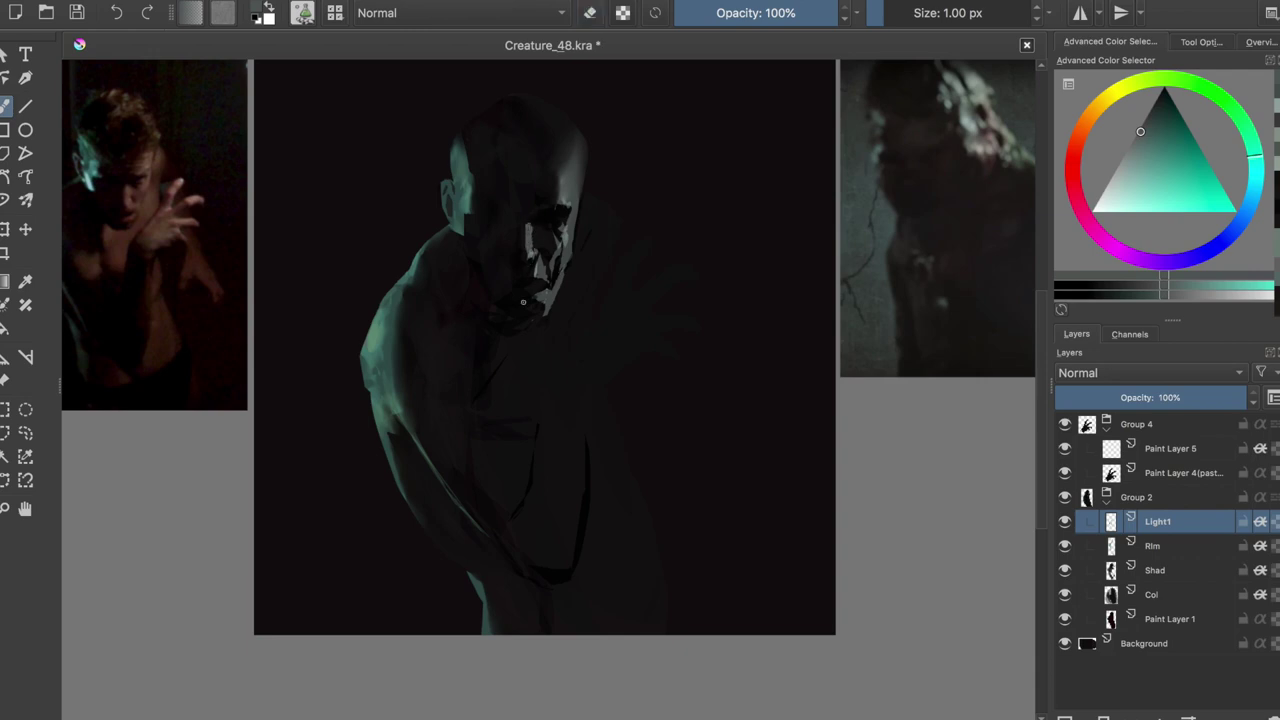
pyautogui.press('m')
pyautogui.press('e')
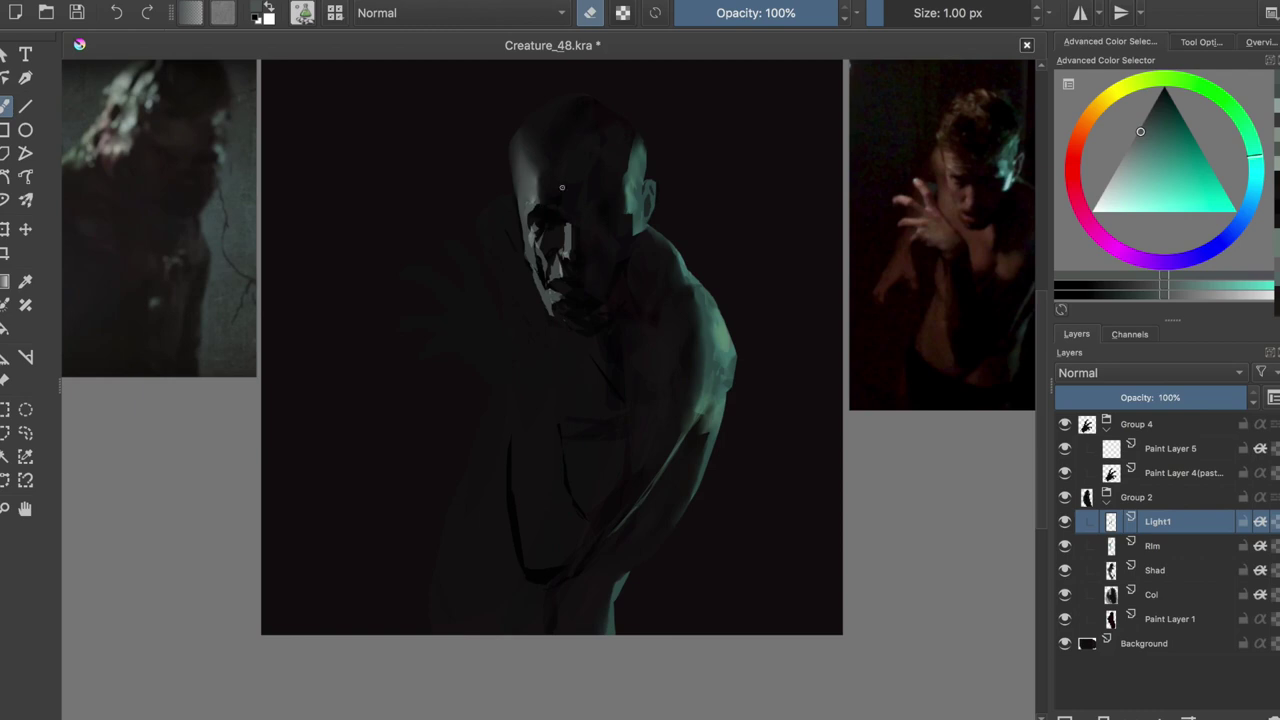
pyautogui.press('m')
pyautogui.press('t')
pyautogui.hotkey('ctrl', 'a')
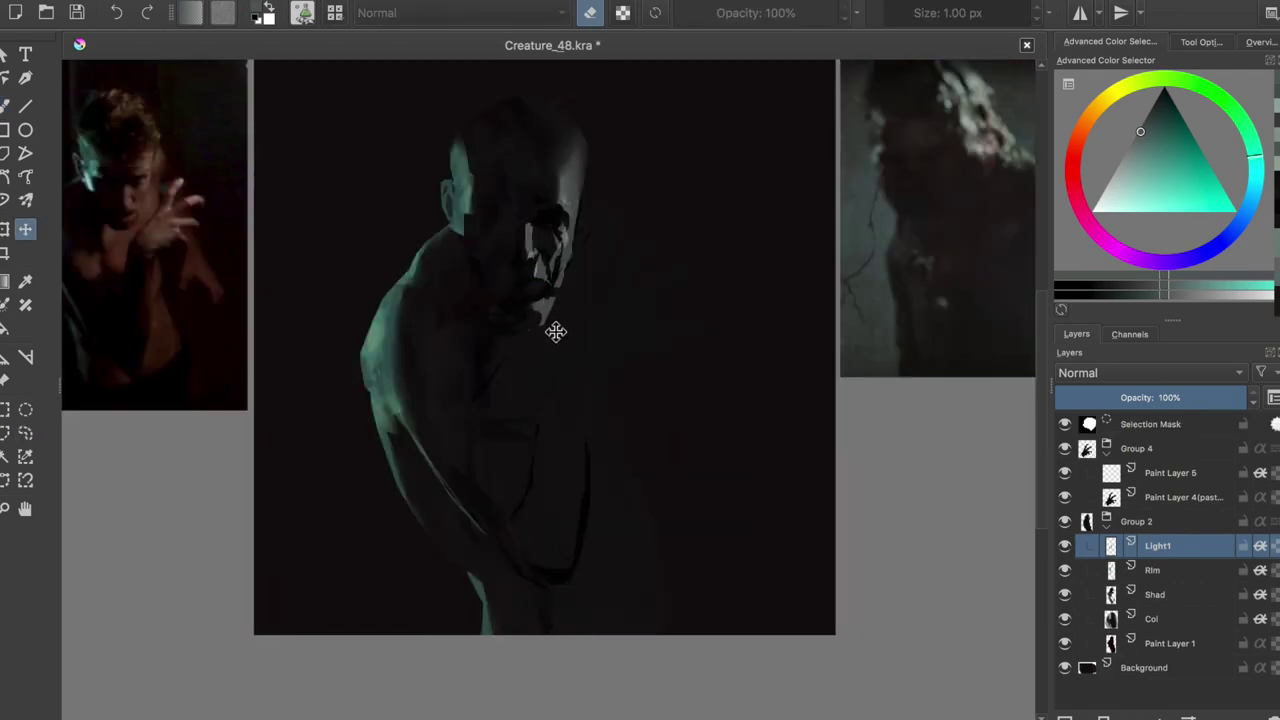
pyautogui.hotkey('ctrl', 'shift', 'a')
pyautogui.press('b')
pyautogui.press('e')
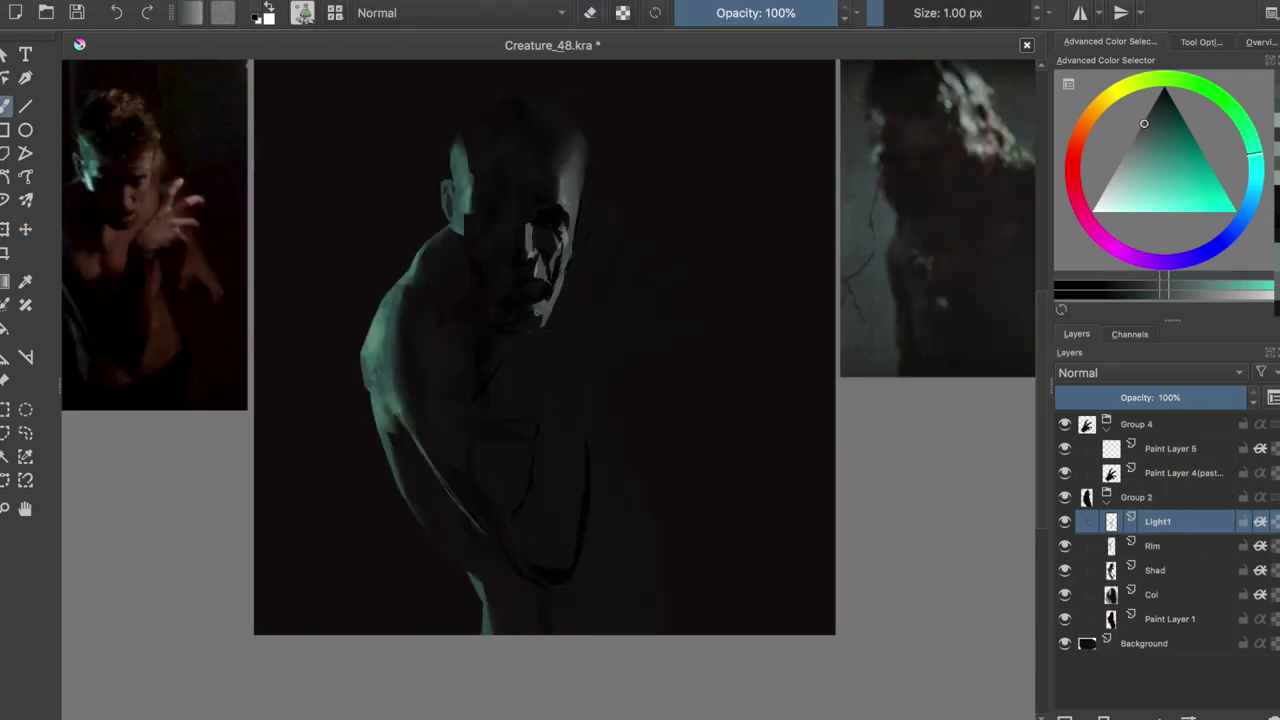
# Keep toggling between erasing and painting on Light1, mirroring the canvas to compare
pyautogui.press('e')
pyautogui.press('m')
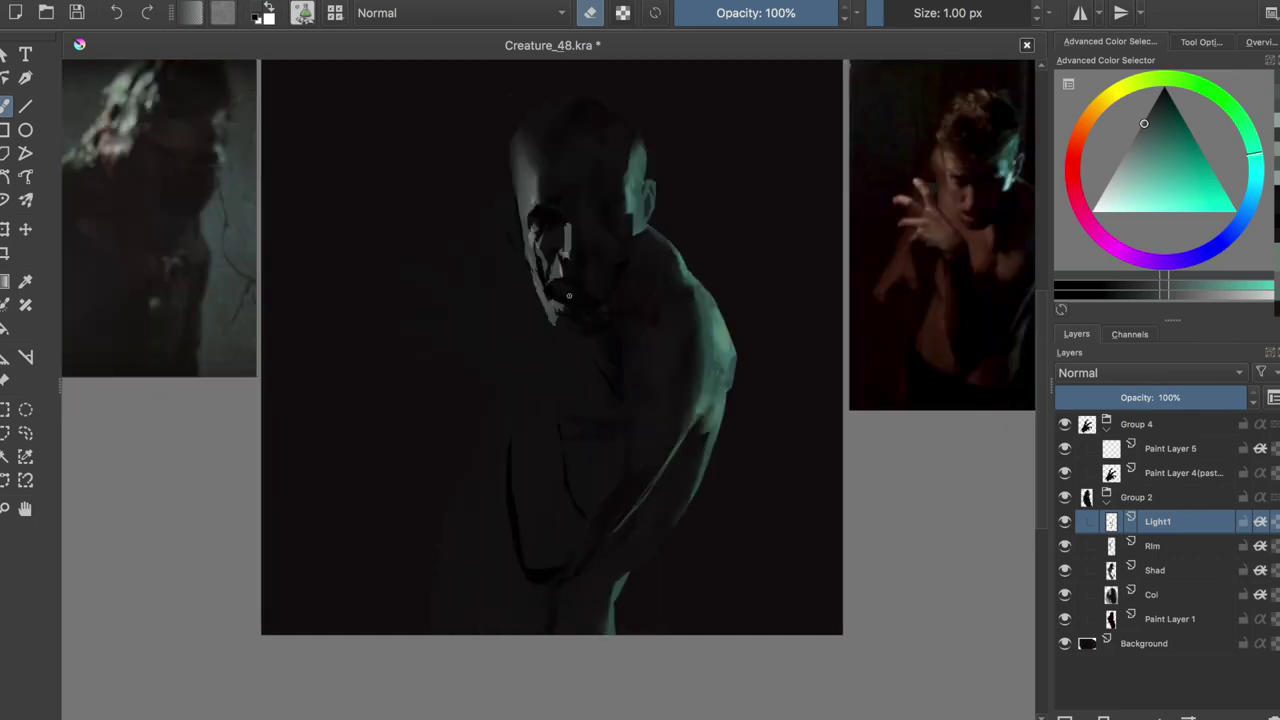
pyautogui.press('e')
pyautogui.press('e')
pyautogui.press('m')
pyautogui.press('e')
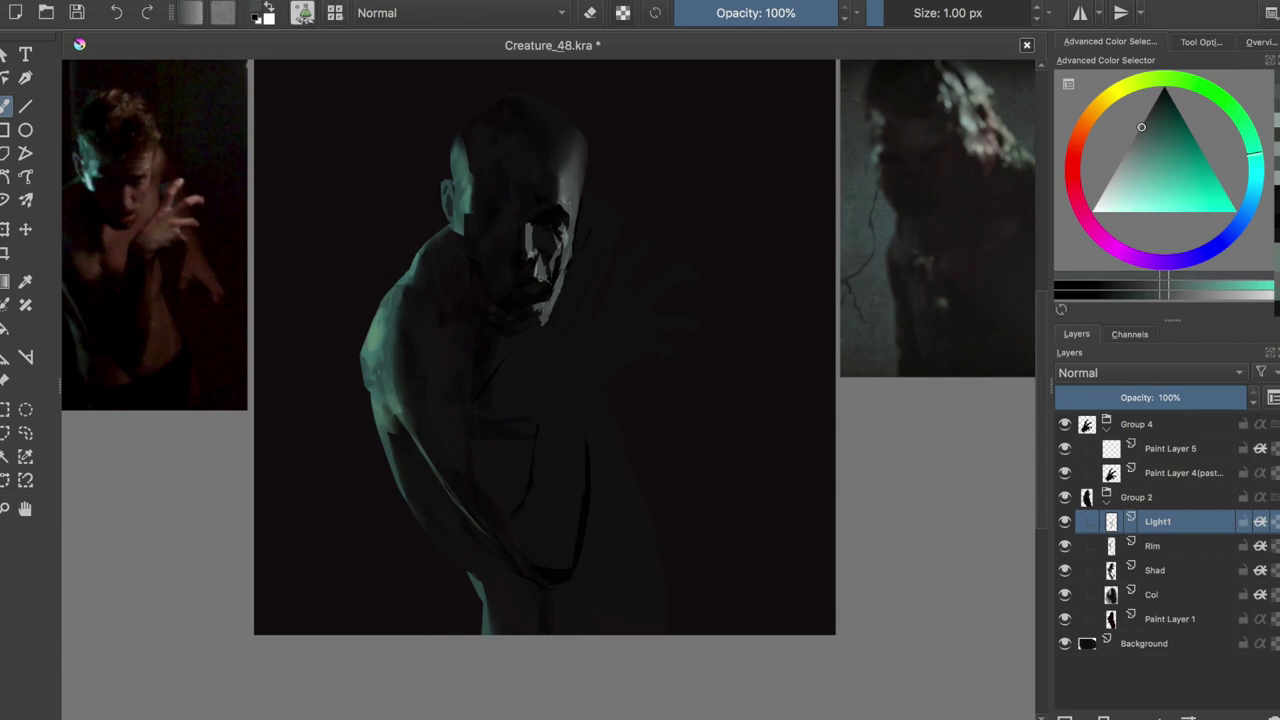
pyautogui.press('e')
pyautogui.press('e')
pyautogui.press('m')
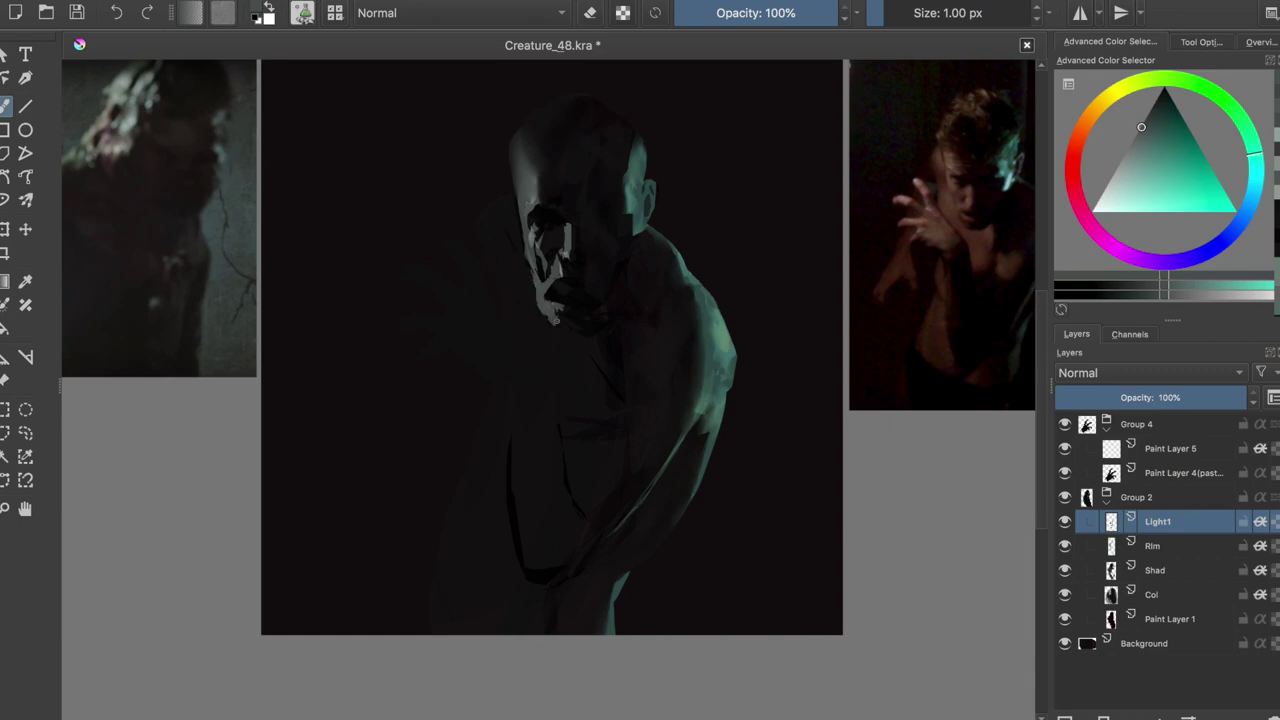
pyautogui.press('m')
pyautogui.press('e')
pyautogui.press('e')
pyautogui.press('m')
pyautogui.press('e')
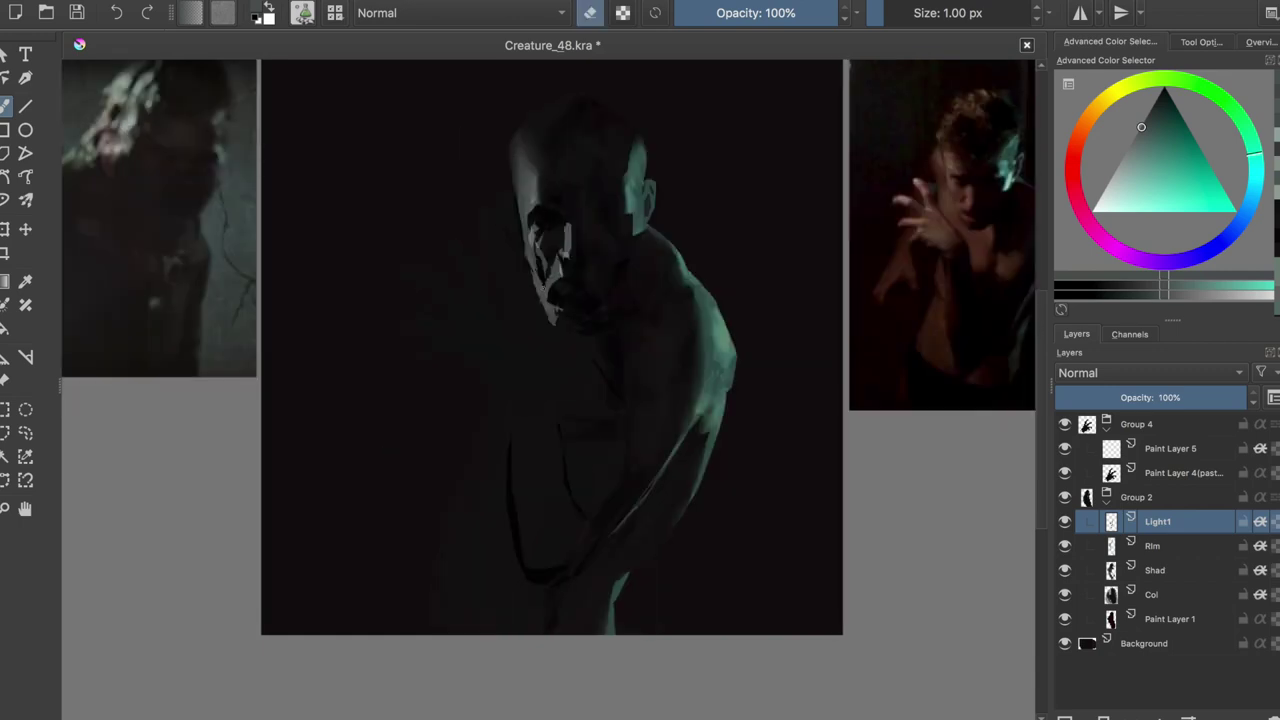
pyautogui.press('e')
pyautogui.press('m')
pyautogui.press('e')
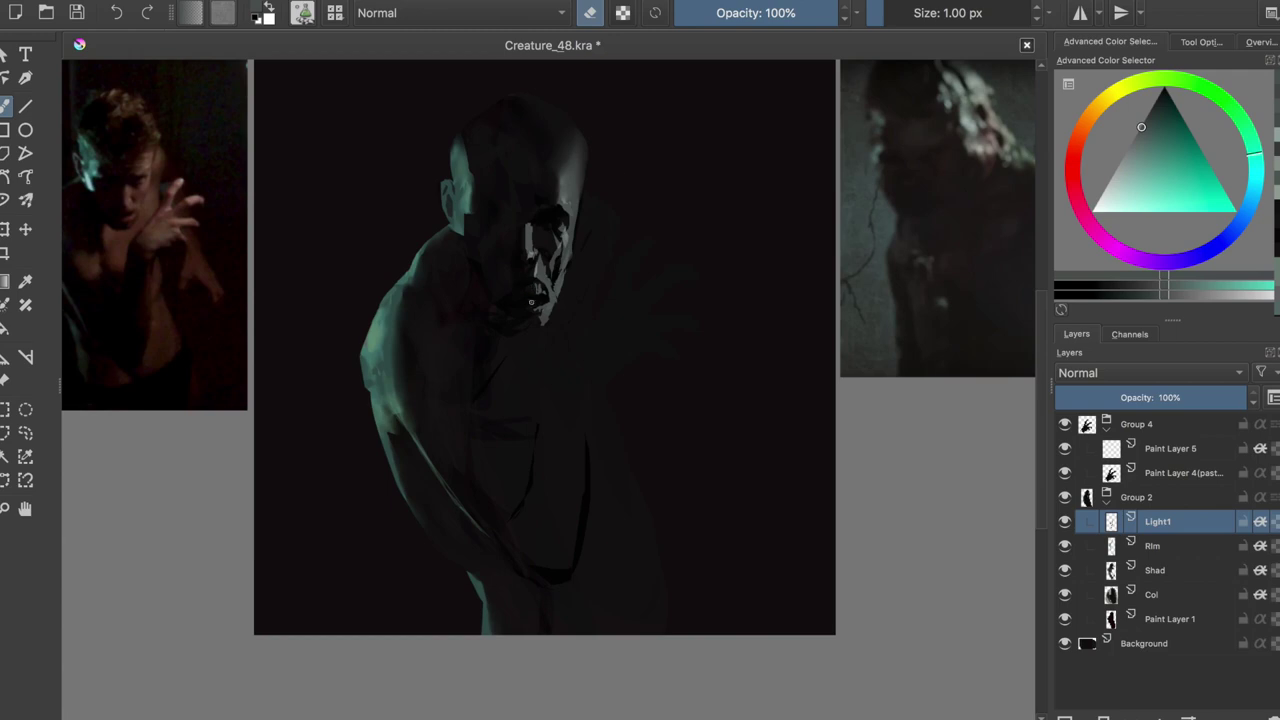
# Extend the light patch around the mouth and chin, mirroring the view to check proportions
pyautogui.moveTo(542, 320); pyautogui.dragTo(538, 278)
pyautogui.press('m')
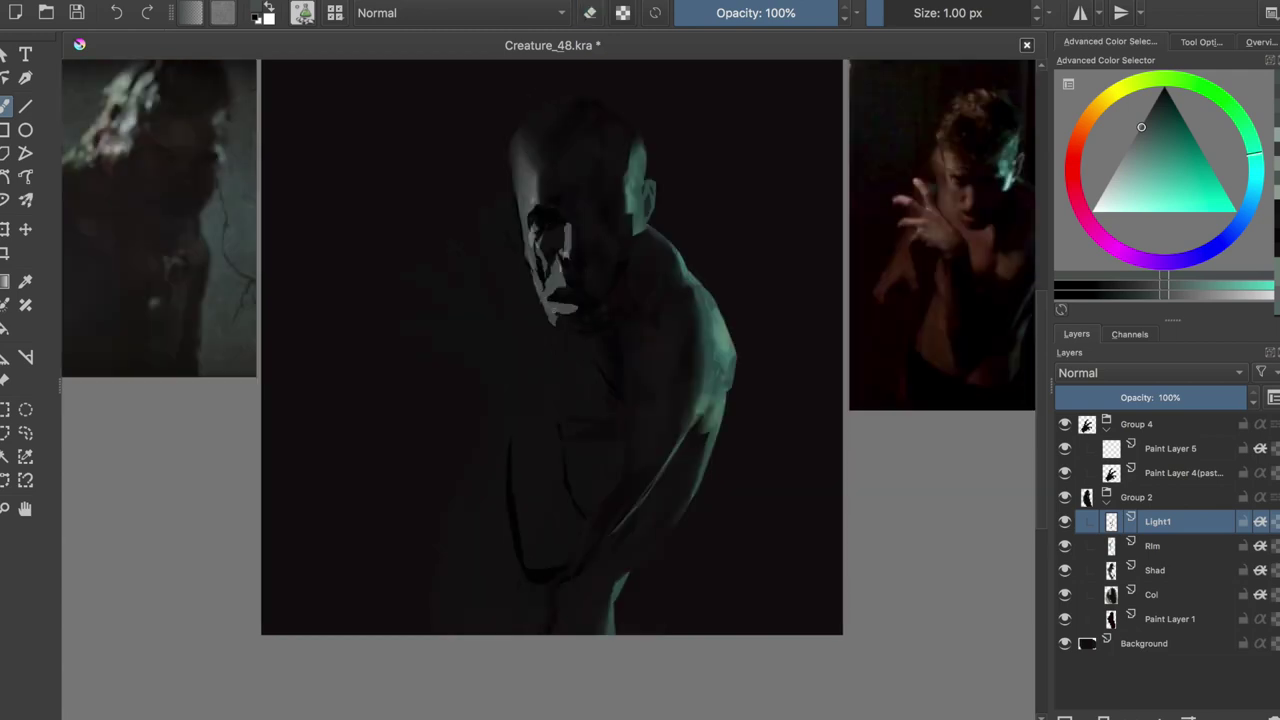
pyautogui.press('m')
pyautogui.press('e')
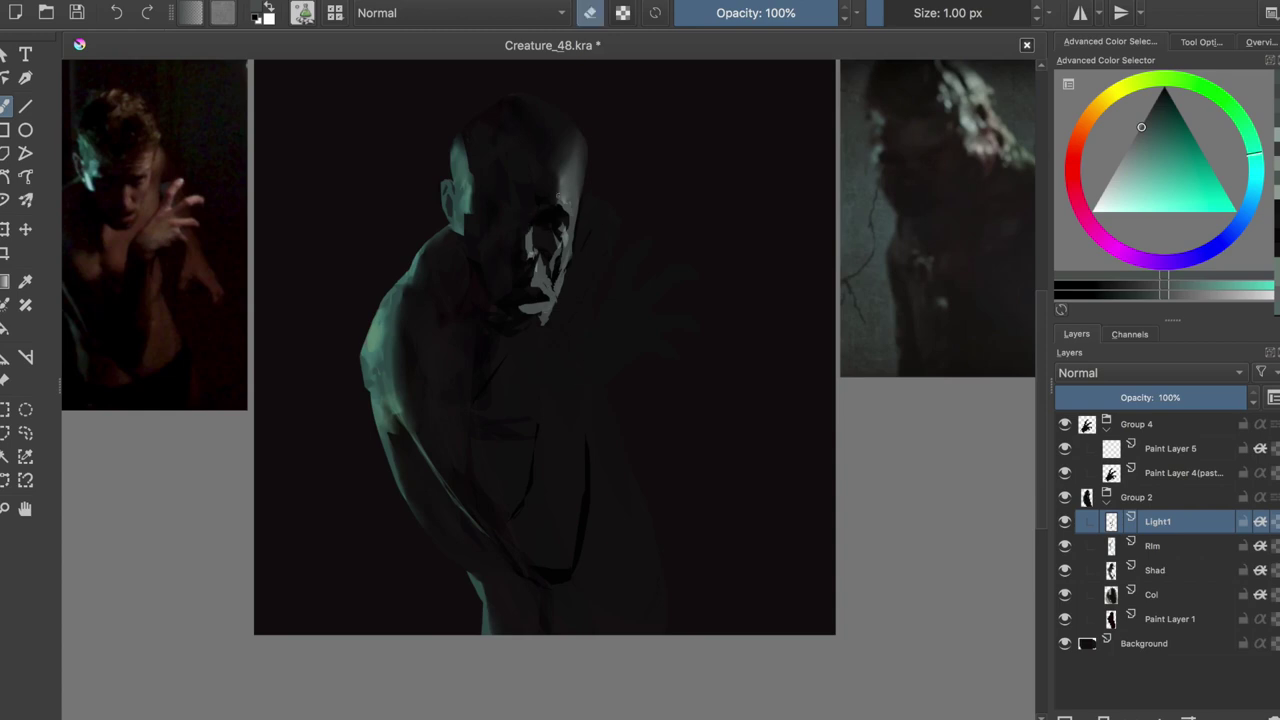
pyautogui.press('m')
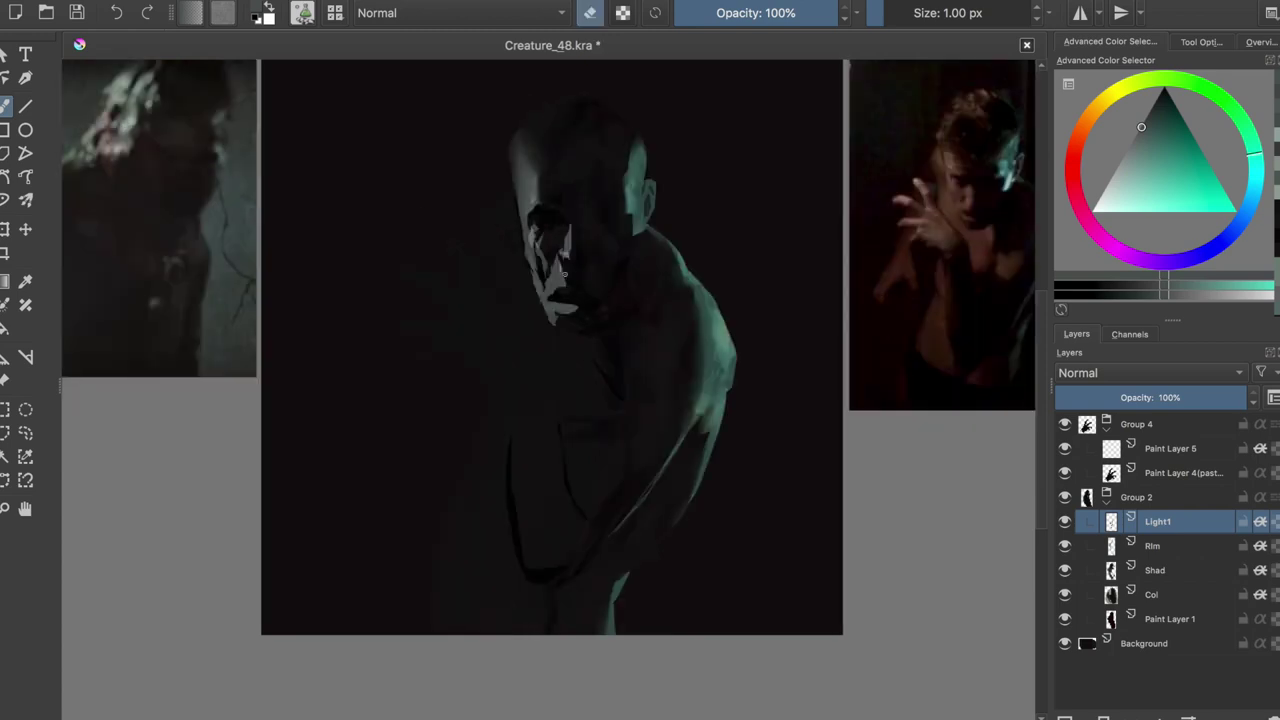
pyautogui.press('e')
pyautogui.press('m')
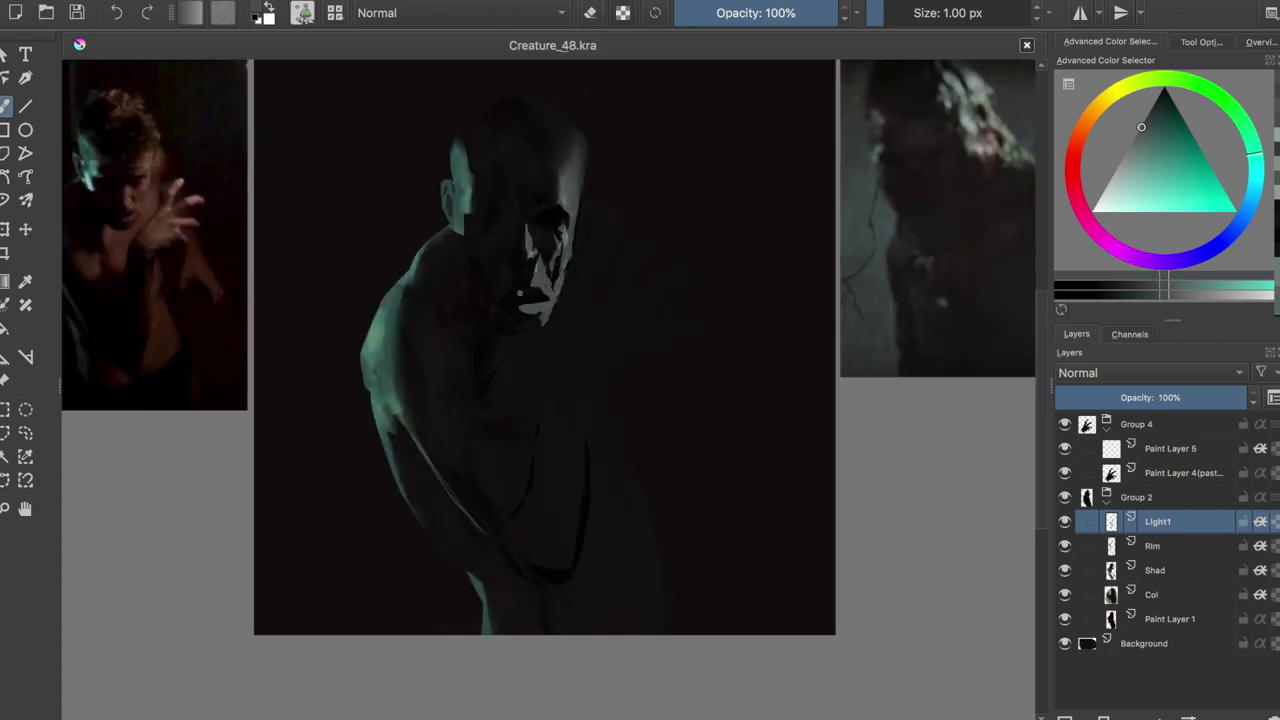
pyautogui.press('e')
pyautogui.press('e')
# Save, then freehand-select the face area and clear the selection again
pyautogui.press('m')
pyautogui.press('m')
pyautogui.hotkey('ctrl', 's')
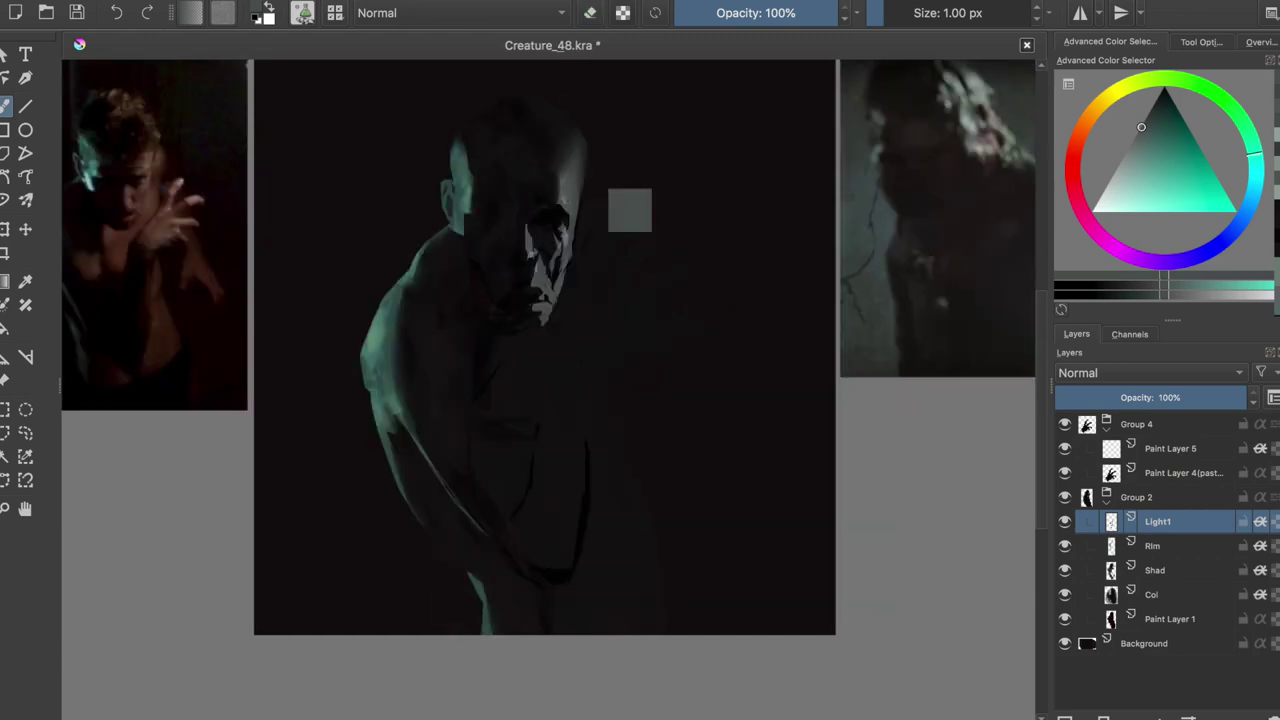
pyautogui.press('t')
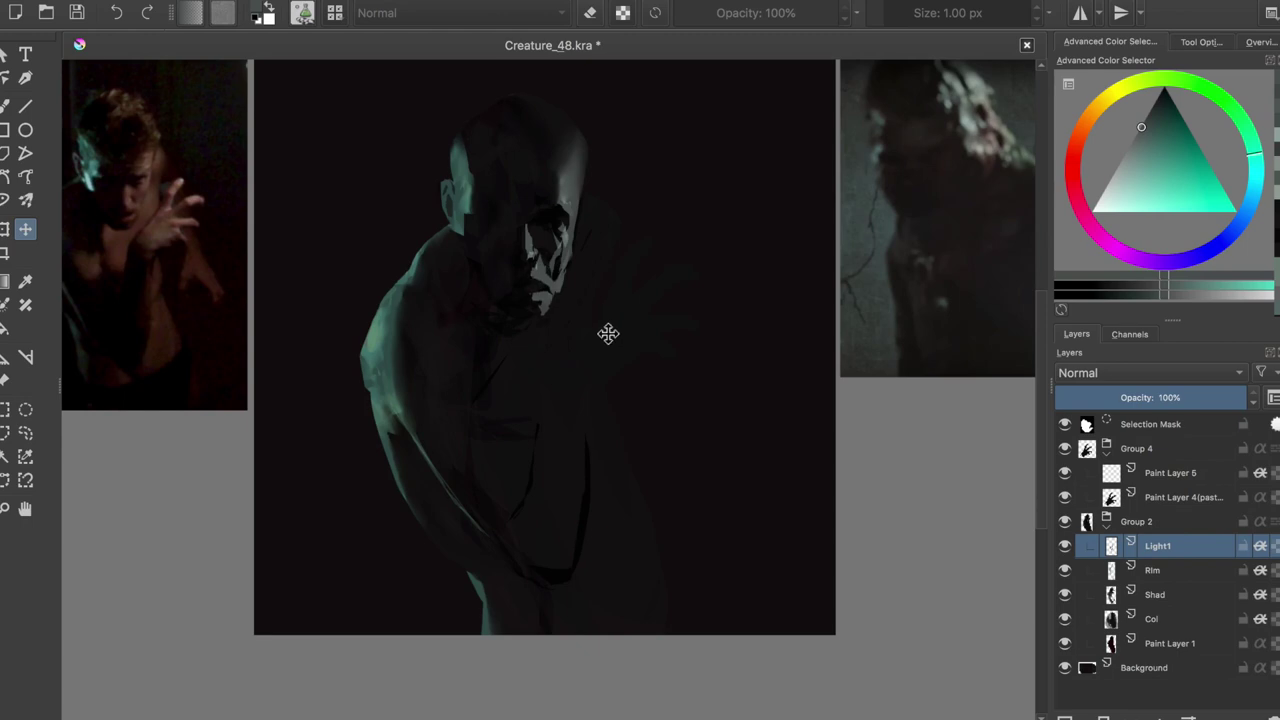
pyautogui.press('m')
pyautogui.moveTo(557, 278); pyautogui.dragTo(572, 356)
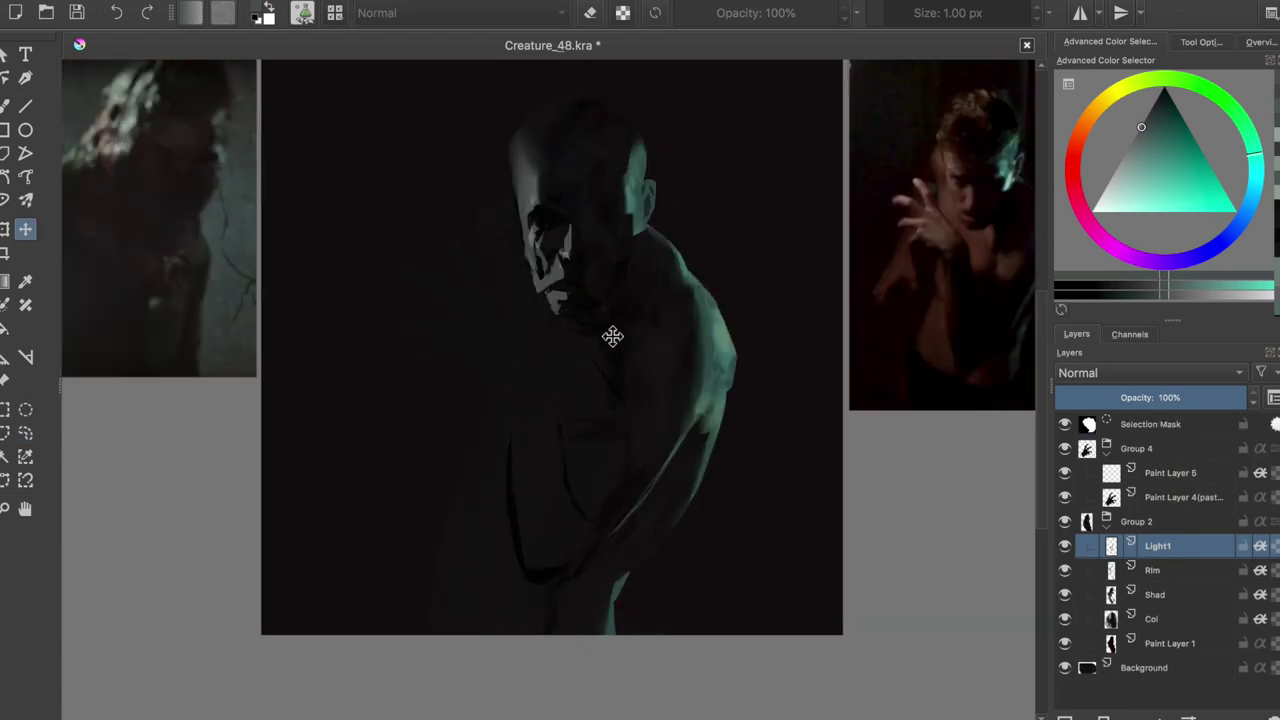
pyautogui.hotkey('ctrl', 'shift', 'a')
pyautogui.press('m')
pyautogui.press('b')
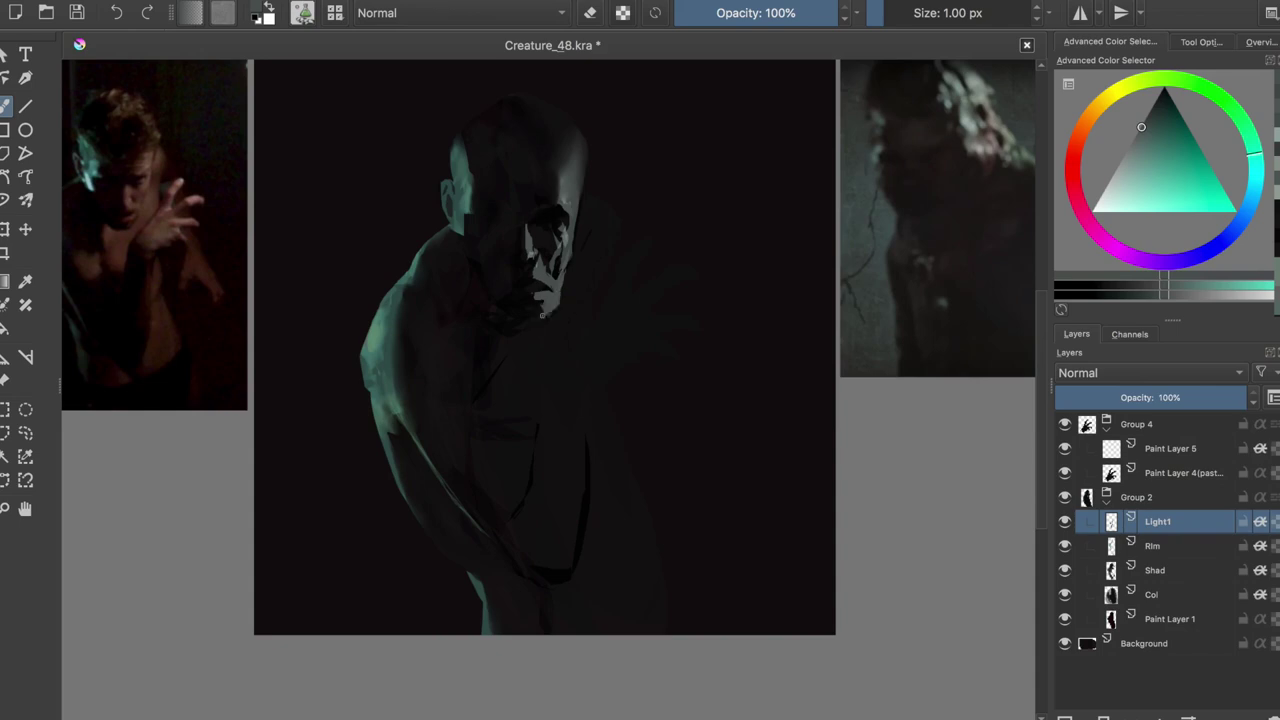
# Erase part of the lit face, then undo the erasure
pyautogui.press('e')
pyautogui.press('e')
pyautogui.press('m')
pyautogui.press('m')
pyautogui.press('e')
pyautogui.moveTo(532, 226); pyautogui.dragTo(540, 297)
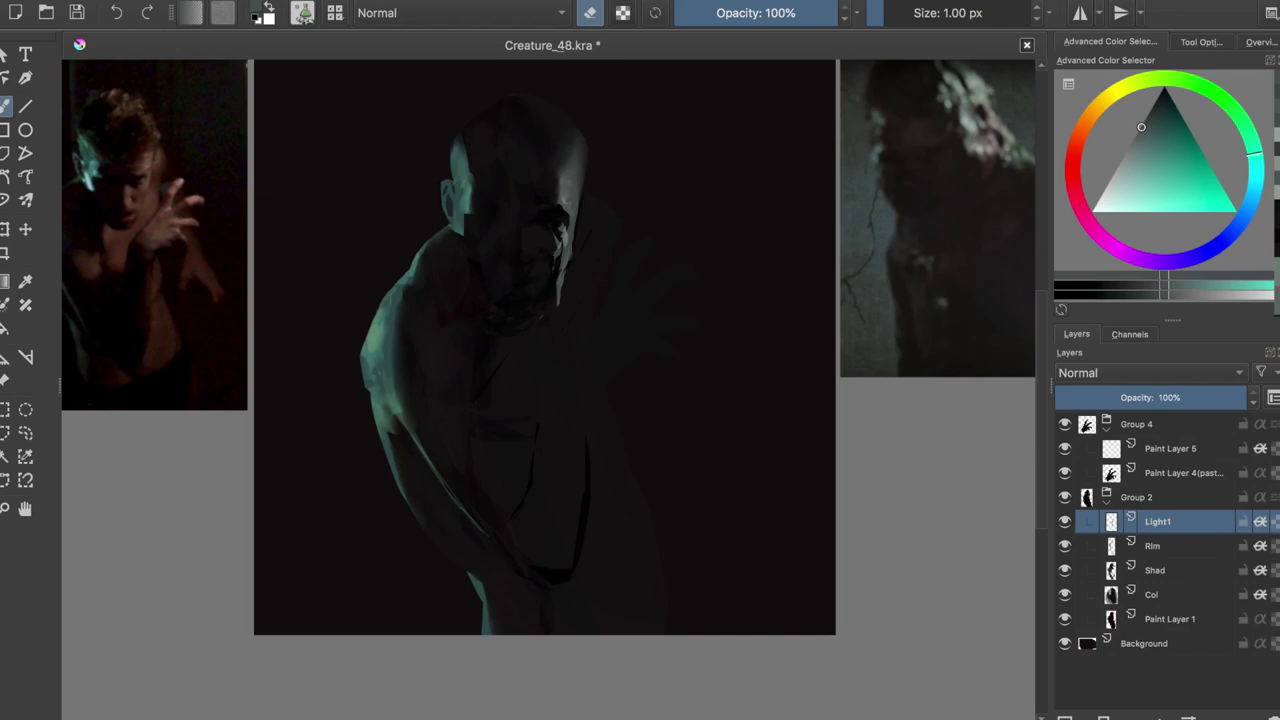
pyautogui.hotkey('ctrl', 'z')
# Freehand-select the face light patch, rotate it upright with Ctrl+T, apply and deselect
pyautogui.moveTo(498, 188)
pyautogui.mouseDown()
pyautogui.moveTo(571, 331)
pyautogui.moveTo(495, 190)
pyautogui.mouseUp()
pyautogui.hotkey('ctrl', 't')
pyautogui.moveTo(589, 179)
pyautogui.mouseDown()
pyautogui.moveTo(551, 206)
pyautogui.moveTo(586, 162)
pyautogui.mouseUp()
pyautogui.press('Return')
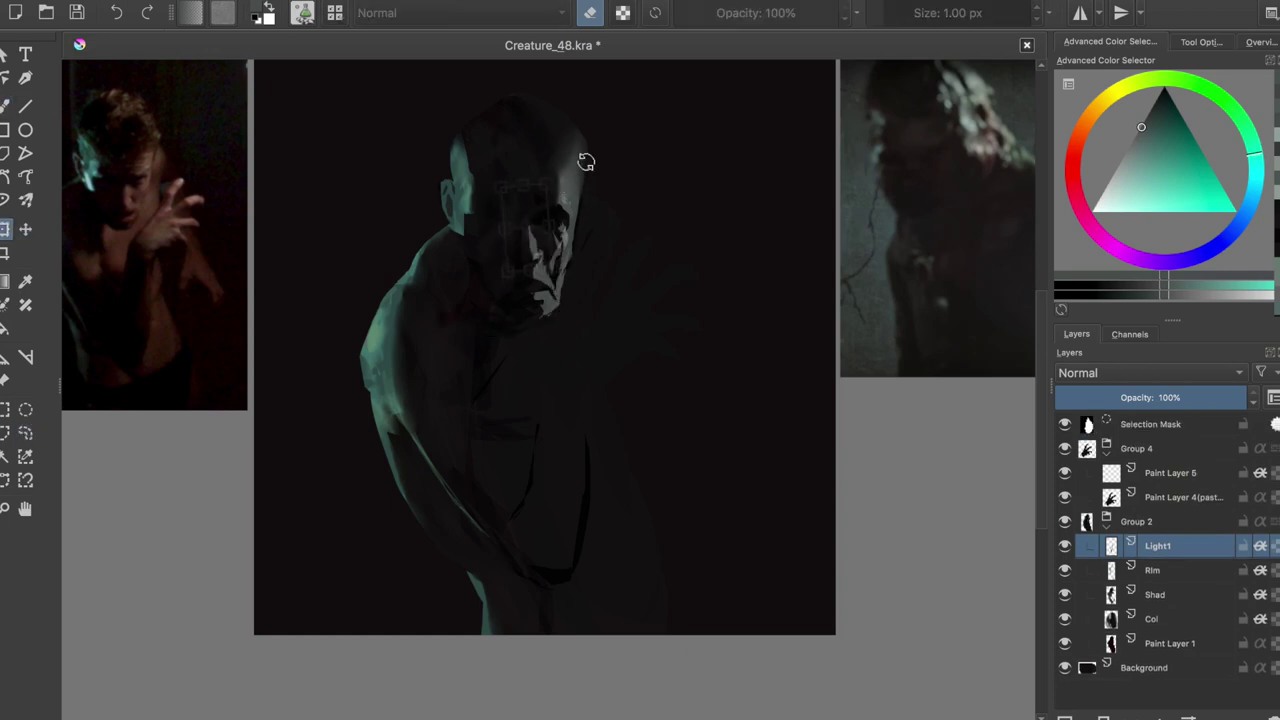
pyautogui.hotkey('ctrl', 'shift', 'a')
pyautogui.press('b')
# Add faint light strokes on the face and around the eye, then save
pyautogui.press('m')
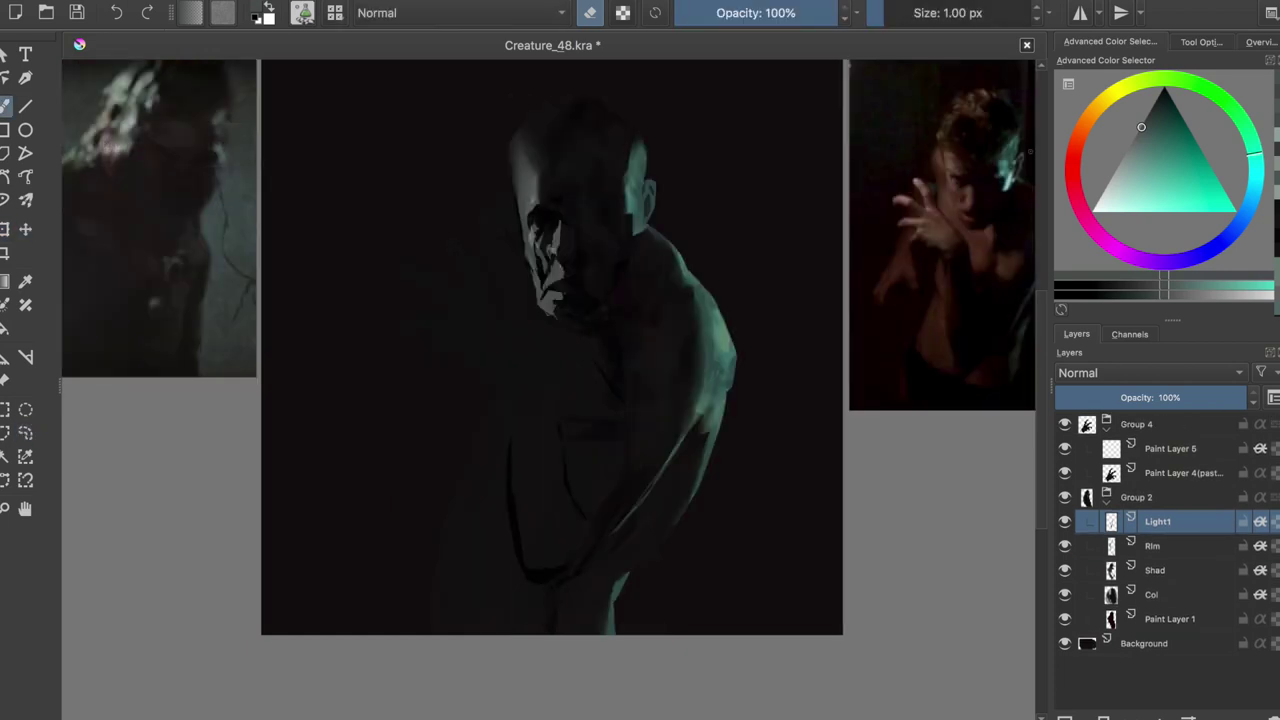
pyautogui.moveTo(547, 258); pyautogui.dragTo(550, 276)
pyautogui.press('e')
pyautogui.press('m')
pyautogui.press('e')
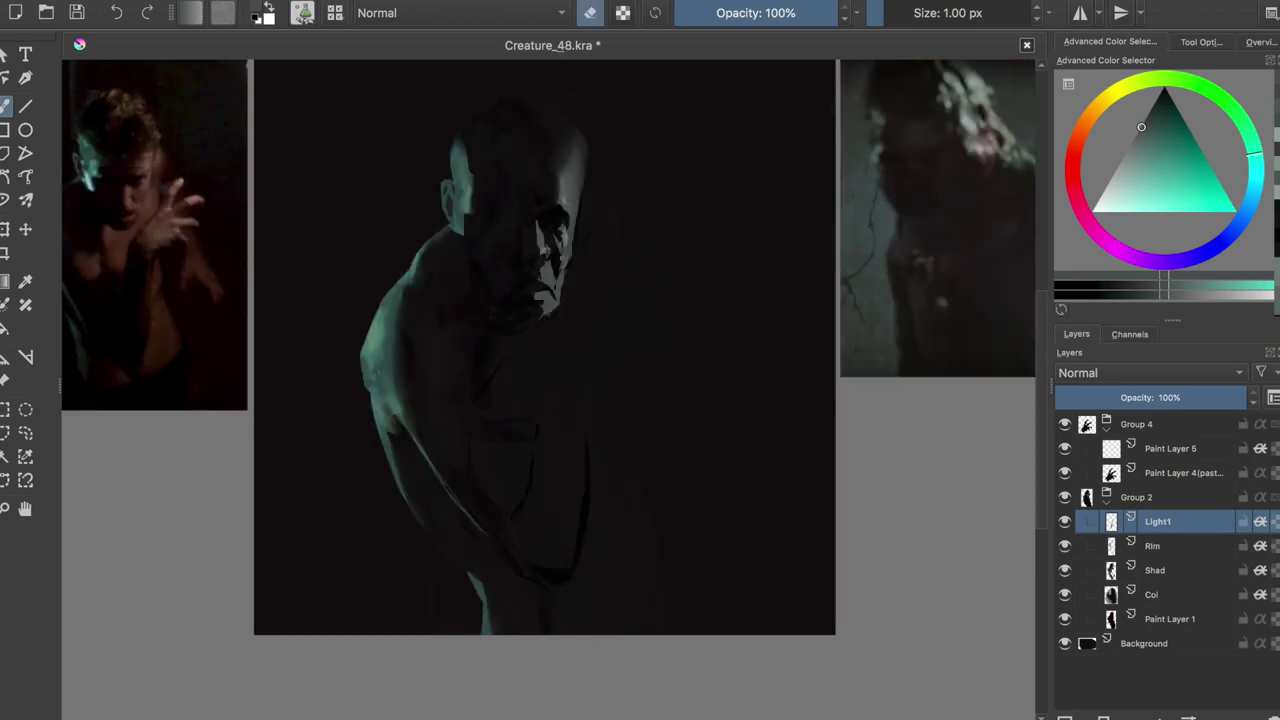
pyautogui.press('m')
pyautogui.hotkey('ctrl', 's')
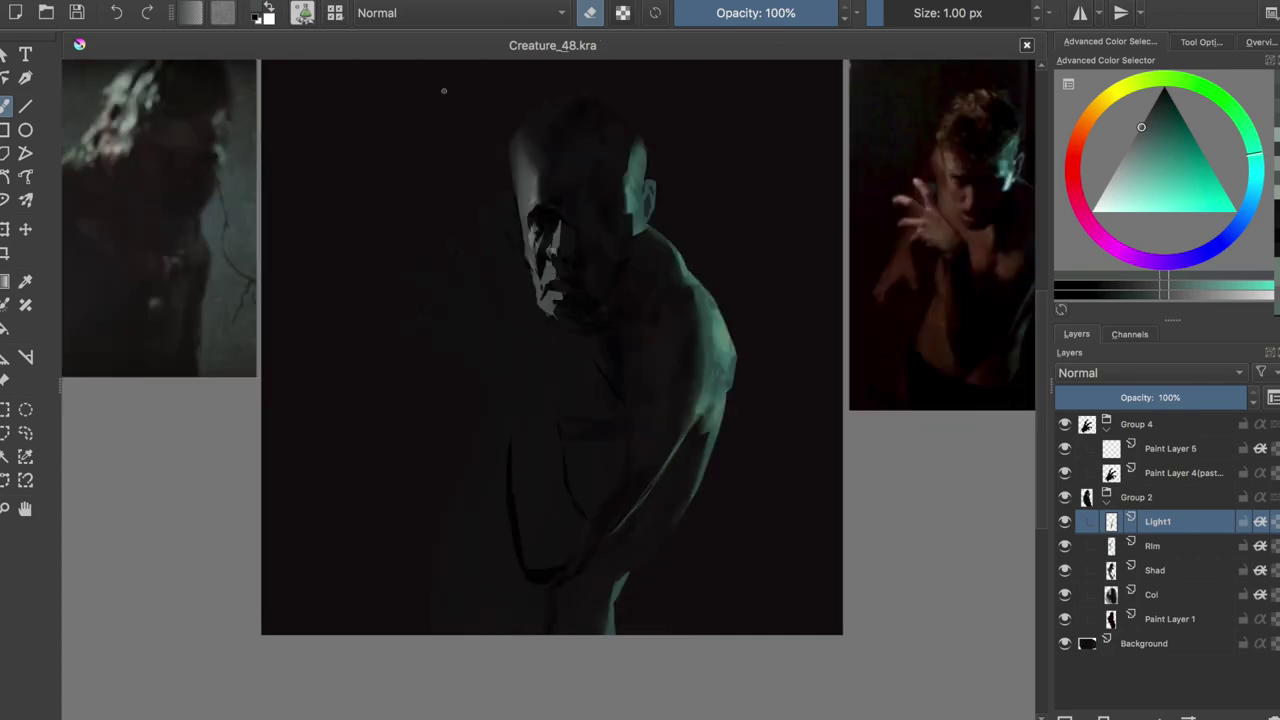
pyautogui.press('pagedown')
pyautogui.press('pagedown')
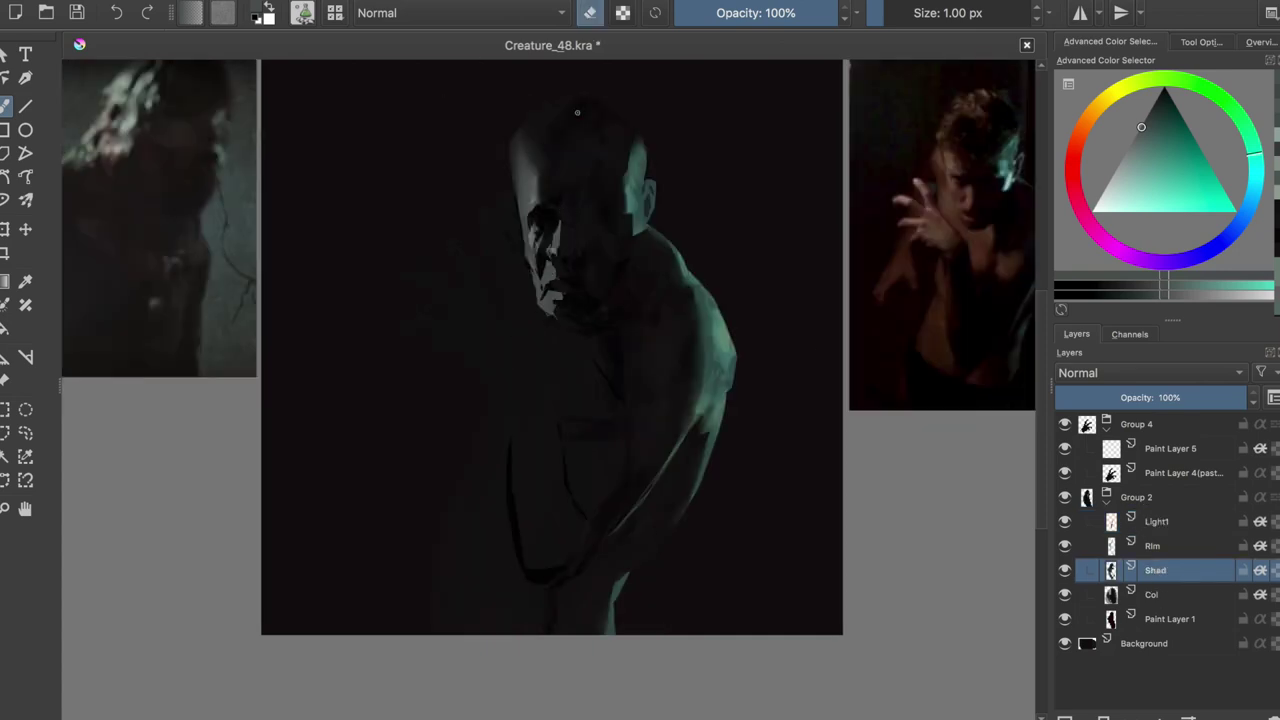
# Add dark marks around the eye on the Shad layer and save
pyautogui.press('m')
pyautogui.press('e')
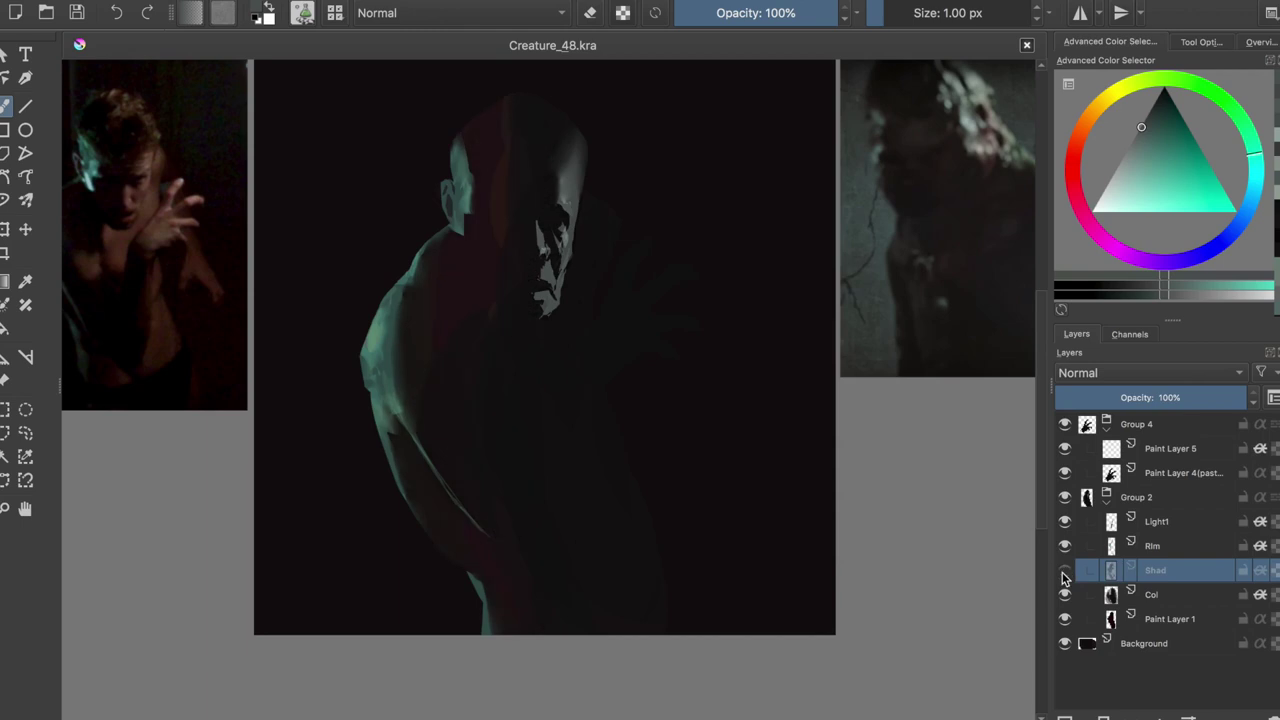
pyautogui.press('pagedown')
pyautogui.press('pageup')
pyautogui.moveTo(485, 176); pyautogui.dragTo(519, 214)
pyautogui.hotkey('ctrl', 'shift', 'a')
pyautogui.press('b')
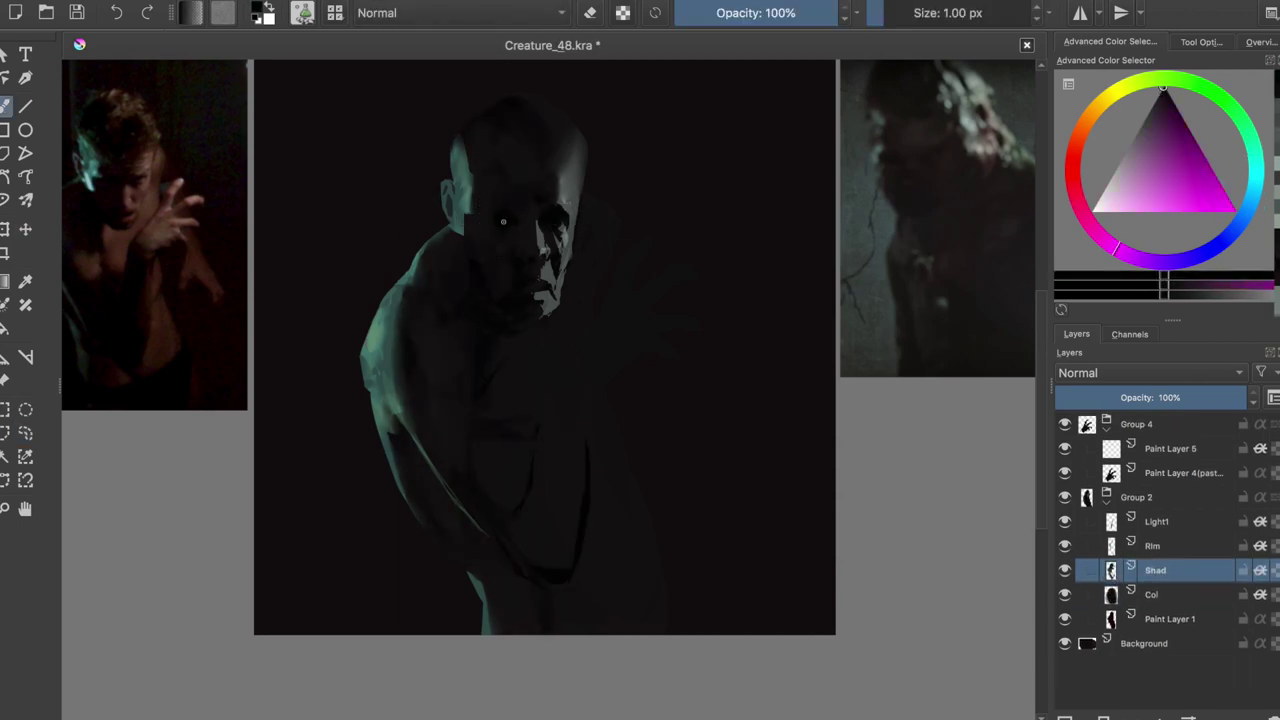
pyautogui.moveTo(511, 225); pyautogui.dragTo(521, 212)
pyautogui.hotkey('ctrl', 's')
# Sample a dark red from the reference, lower brush opacity to 43%, adjust the red, save
pyautogui.keyDown('ctrl'); pyautogui.click(929, 190); pyautogui.keyUp('ctrl')
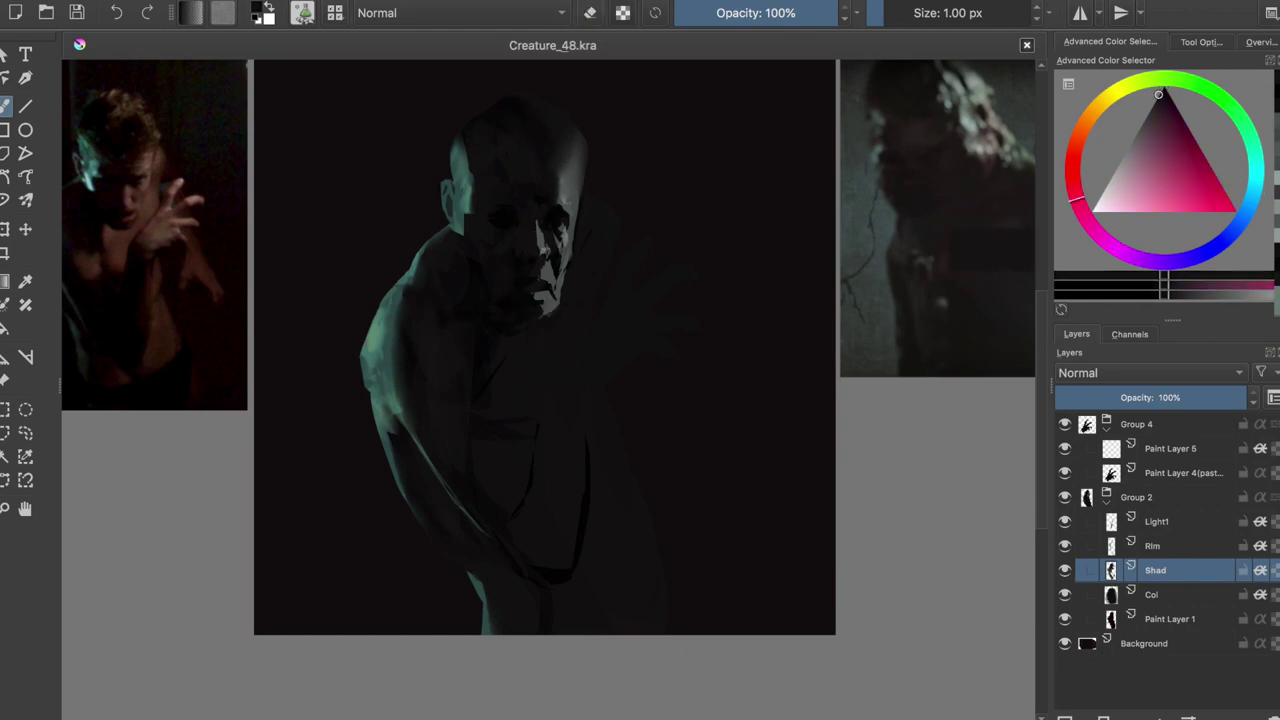
pyautogui.click(745, 13)
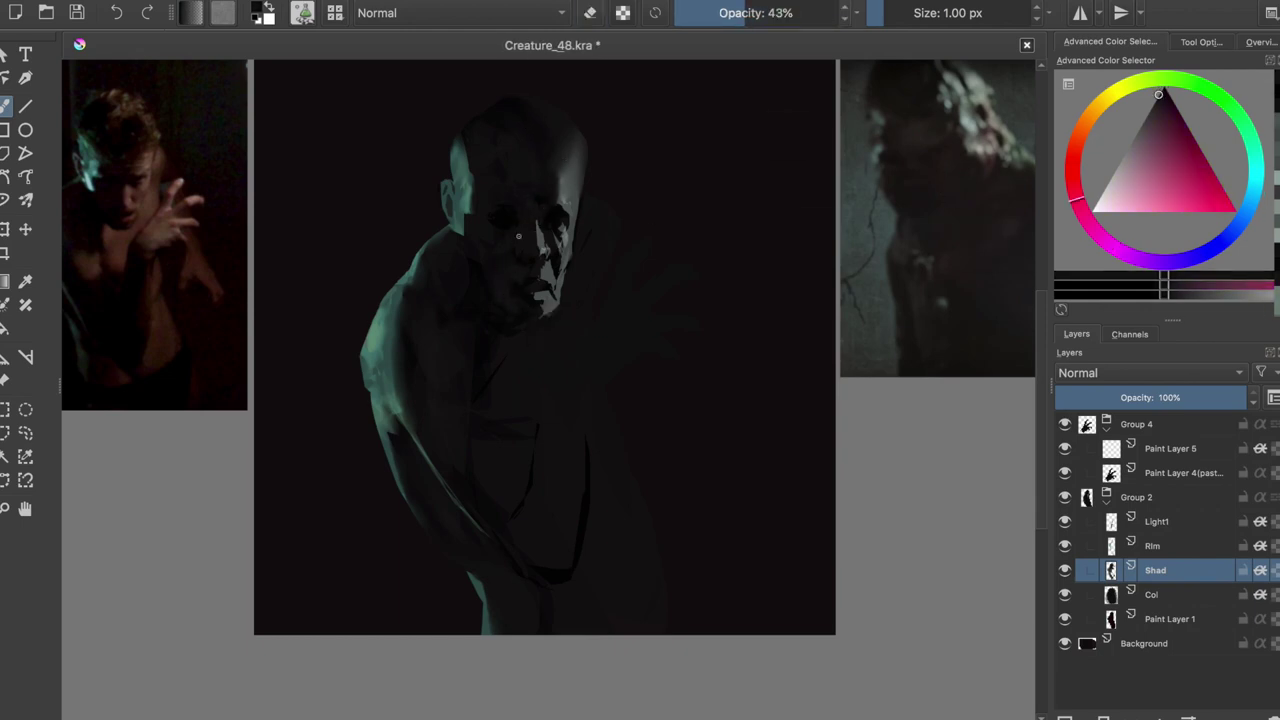
pyautogui.keyDown('ctrl'); pyautogui.click(527, 280); pyautogui.keyUp('ctrl')
pyautogui.press('m')
pyautogui.hotkey('ctrl', 's')
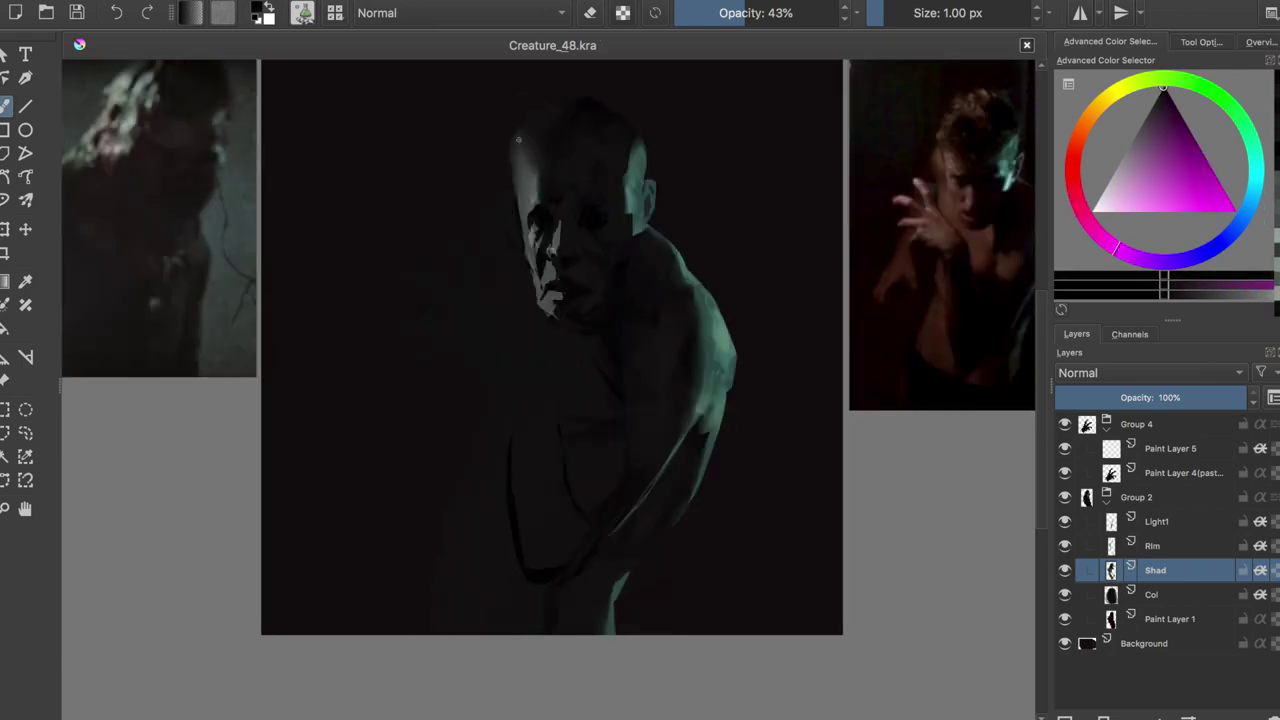
# Try teal and fine brush presets, then paint a large grey light plane across the chest on Light1
pyautogui.keyDown('ctrl'); pyautogui.click(640, 185); pyautogui.keyUp('ctrl')
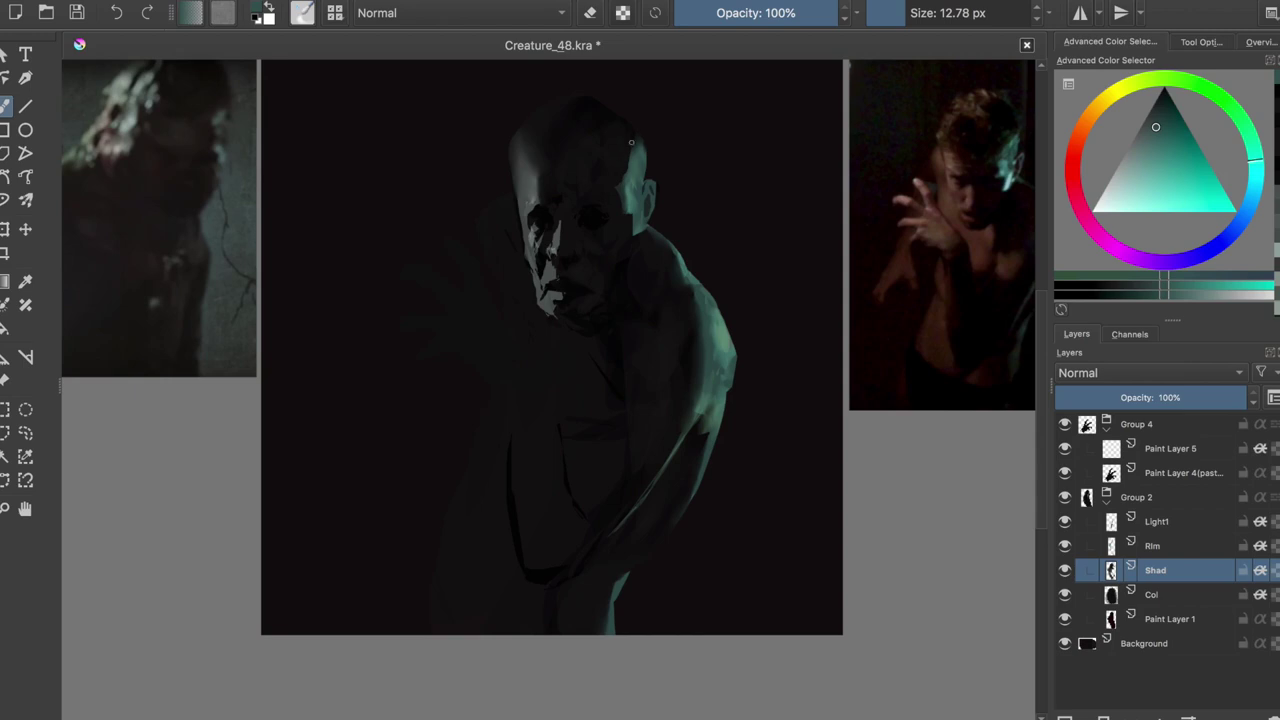
pyautogui.rightClick(594, 257)
pyautogui.click(471, 143)
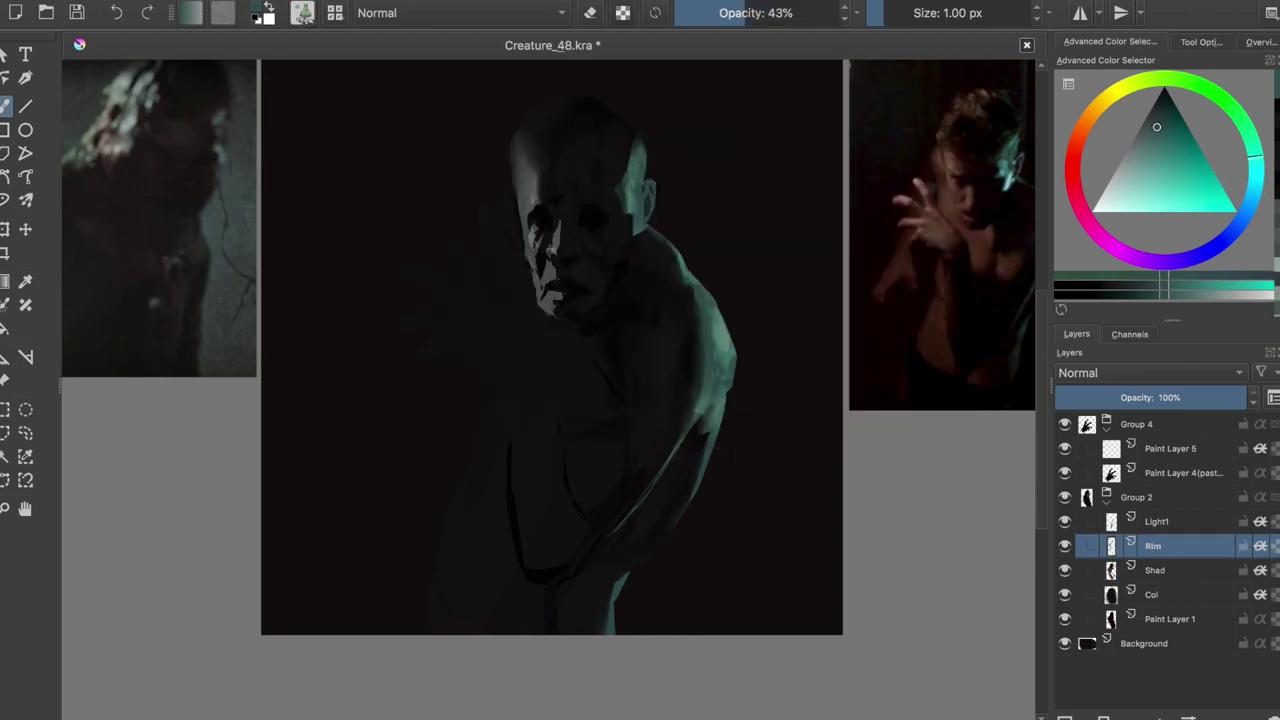
pyautogui.press('/')
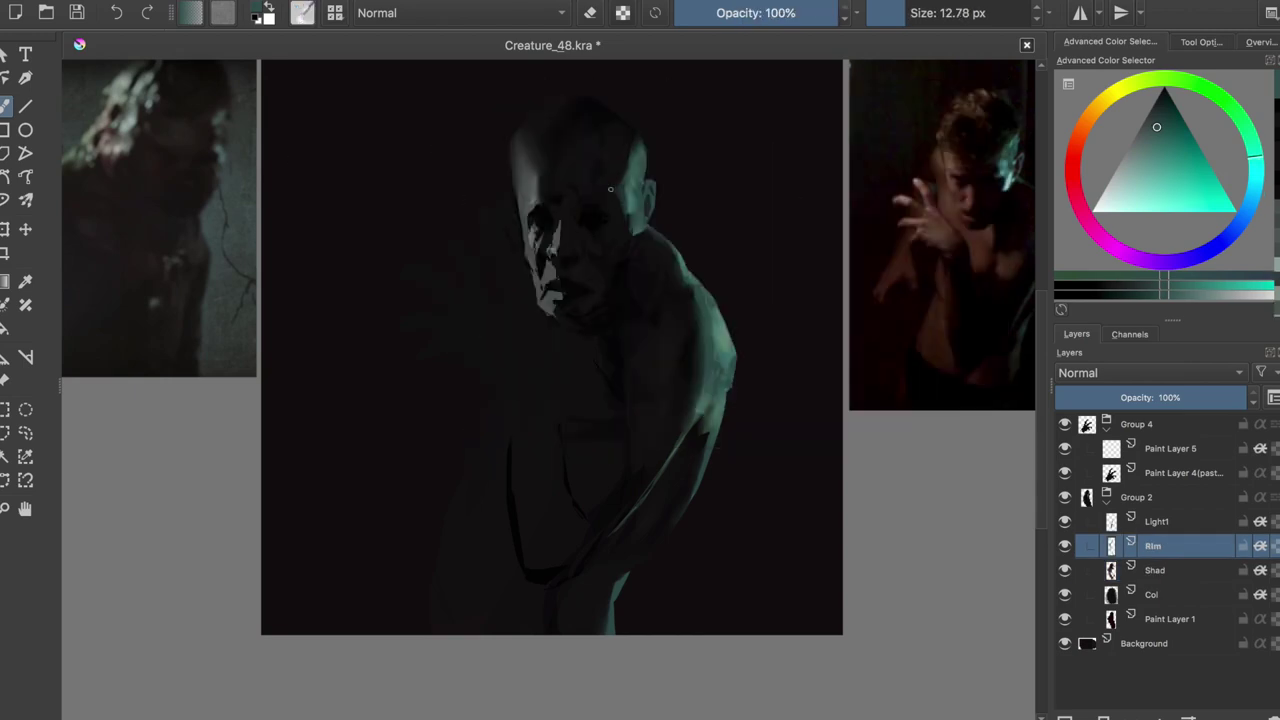
pyautogui.press('m')
pyautogui.hotkey('ctrl', 's')
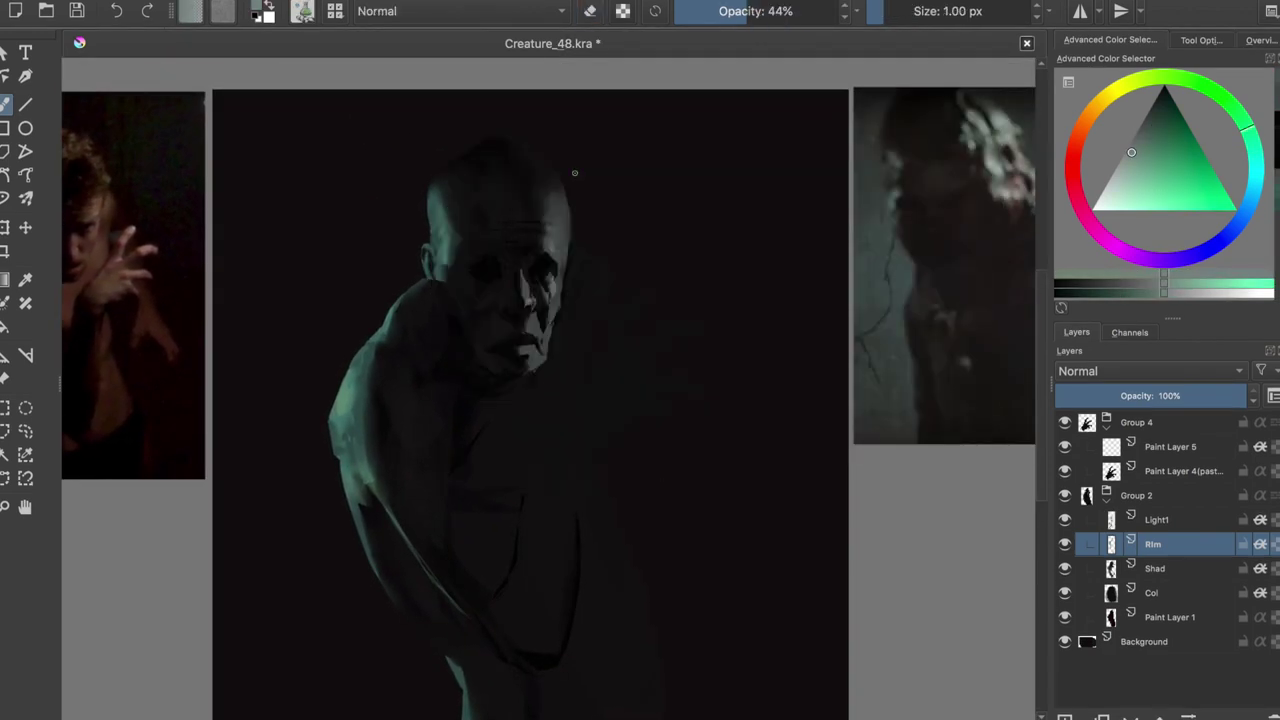
pyautogui.press('pageup')
pyautogui.moveTo(596, 395)
pyautogui.mouseDown()
pyautogui.moveTo(705, 423)
pyautogui.moveTo(690, 298)
pyautogui.moveTo(709, 233)
pyautogui.mouseUp()
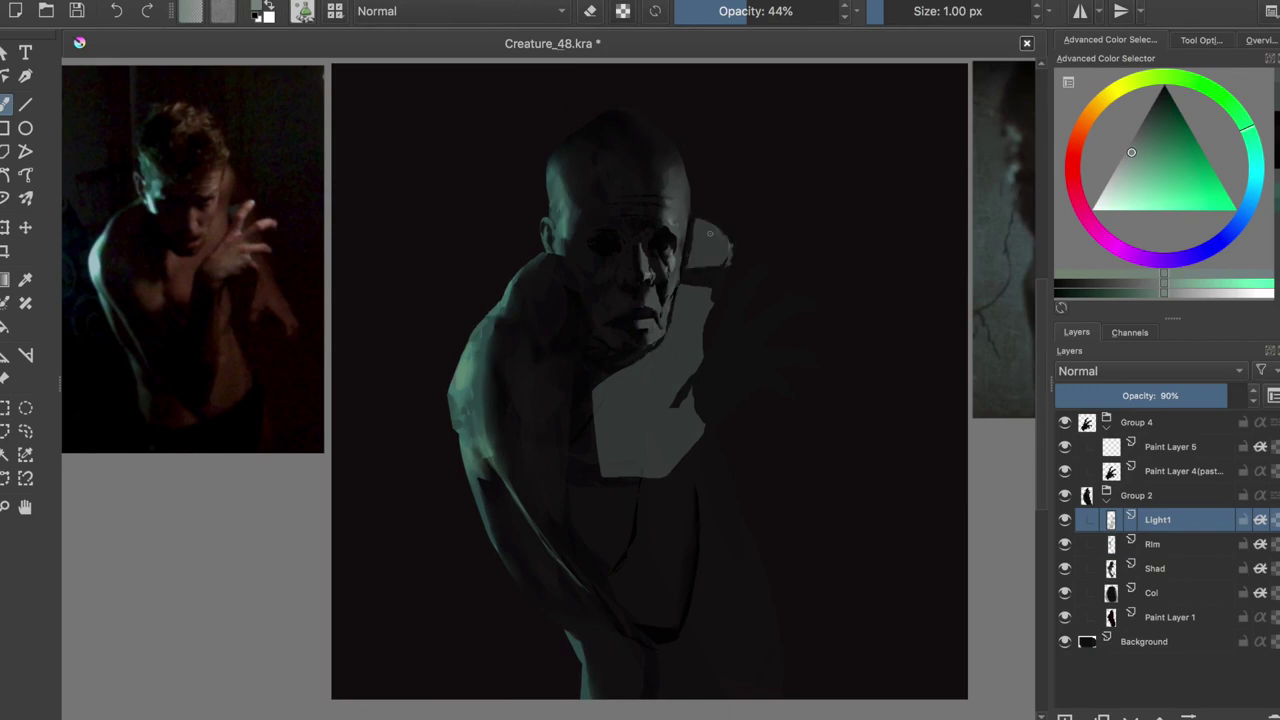
# At lower opacity, add light strokes near the ear, across the left torso and along the left arm
pyautogui.press('o')
pyautogui.press('o')
pyautogui.press('o')
pyautogui.moveTo(645, 415); pyautogui.dragTo(590, 465)
pyautogui.moveTo(535, 395)
pyautogui.mouseDown()
pyautogui.moveTo(565, 465)
pyautogui.moveTo(617, 531)
pyautogui.mouseUp()
pyautogui.moveTo(568, 458); pyautogui.dragTo(626, 548)
# Erase the right edge of the chest light, then soften the chest patch at 40% opacity
pyautogui.press('e')
pyautogui.click(835, 11)
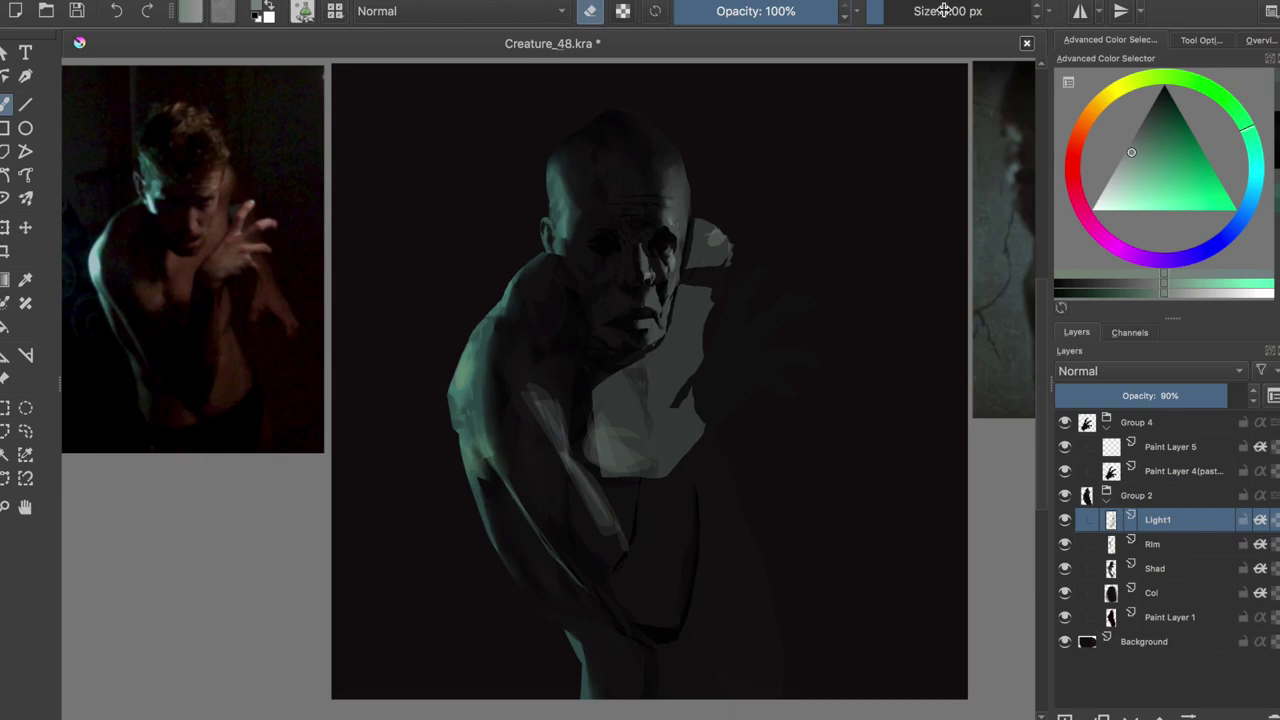
pyautogui.moveTo(680, 390)
pyautogui.mouseDown()
pyautogui.moveTo(670, 500)
pyautogui.moveTo(660, 475)
pyautogui.mouseUp()
pyautogui.keyDown('ctrl'); pyautogui.click(722, 373); pyautogui.keyUp('ctrl')
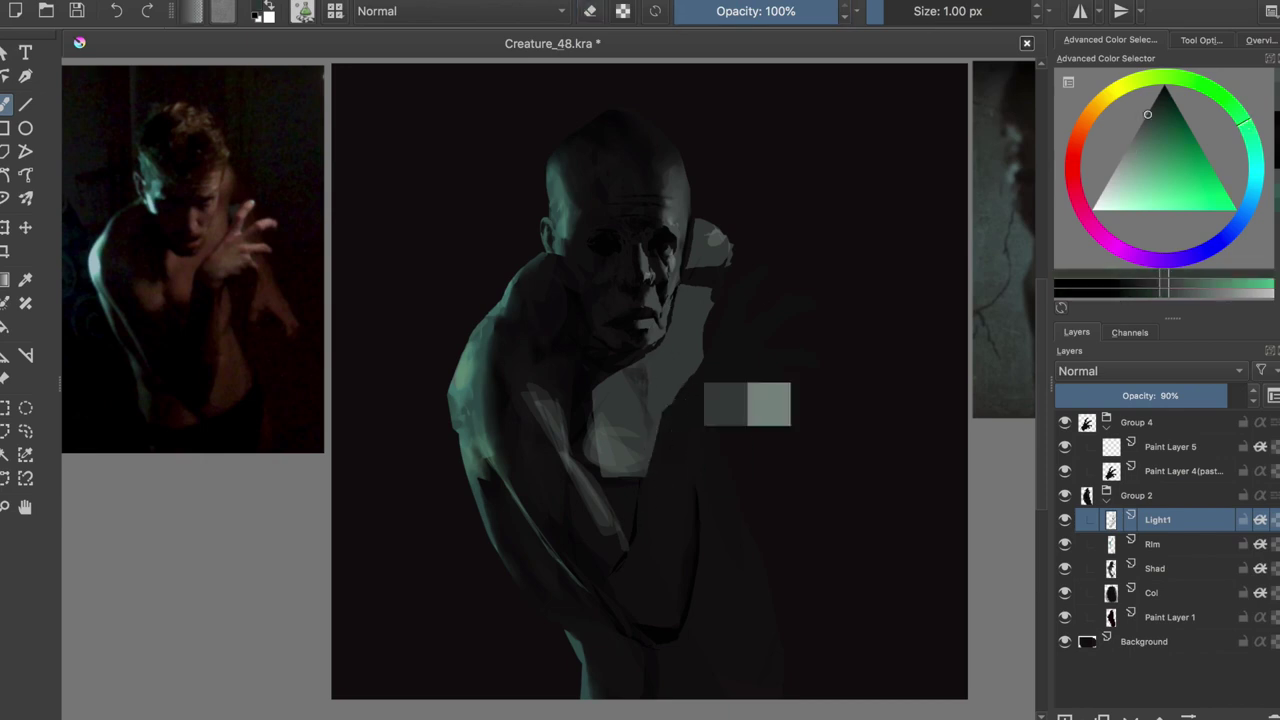
pyautogui.press('i')
pyautogui.press('i')
pyautogui.press('i')
pyautogui.moveTo(605, 395)
pyautogui.mouseDown()
pyautogui.moveTo(619, 455)
pyautogui.moveTo(585, 395)
pyautogui.mouseUp()
# Check the figure in mirrored view, save, and sample a near-black red from the canvas
pyautogui.press('e')
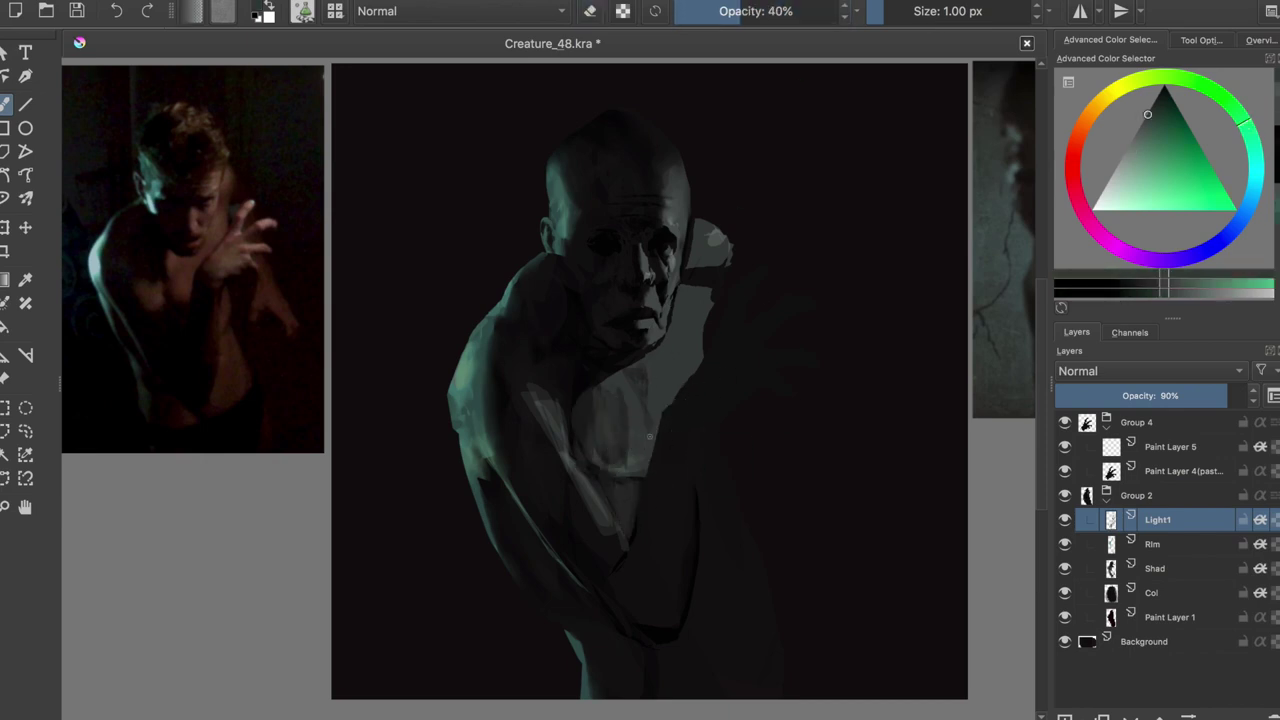
pyautogui.press('e')
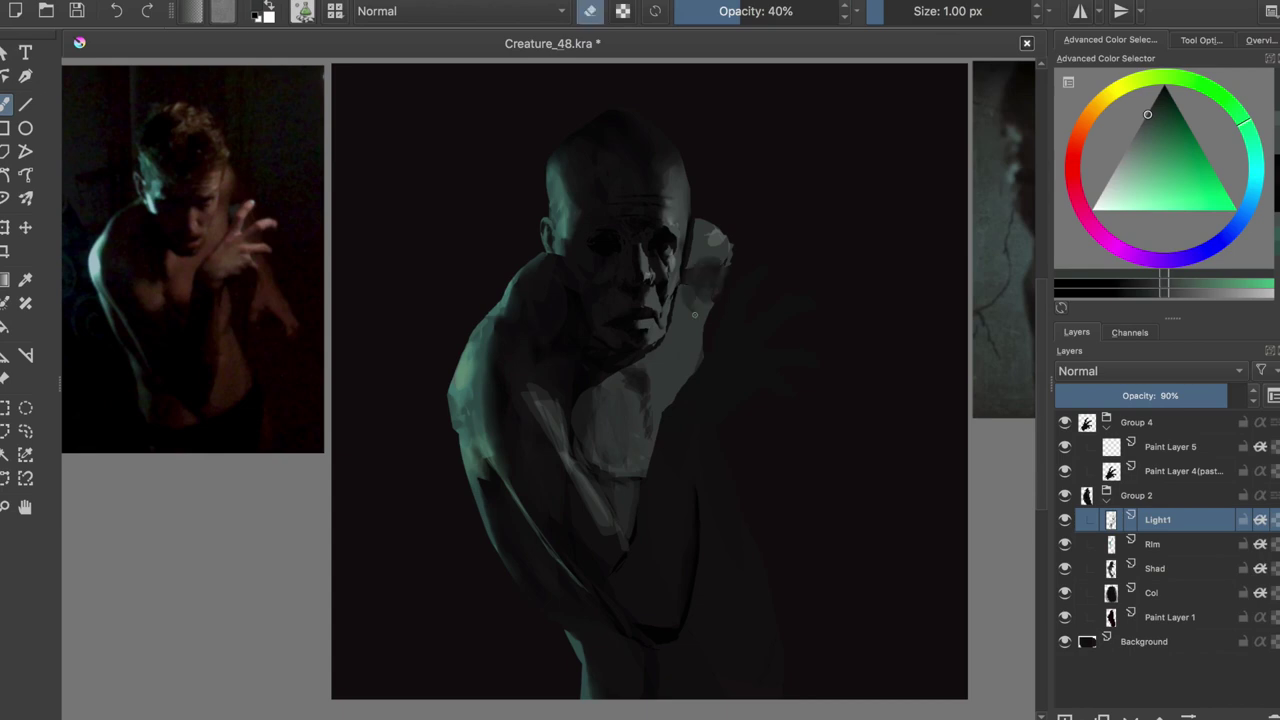
pyautogui.keyDown('ctrl'); pyautogui.click(714, 255); pyautogui.keyUp('ctrl')
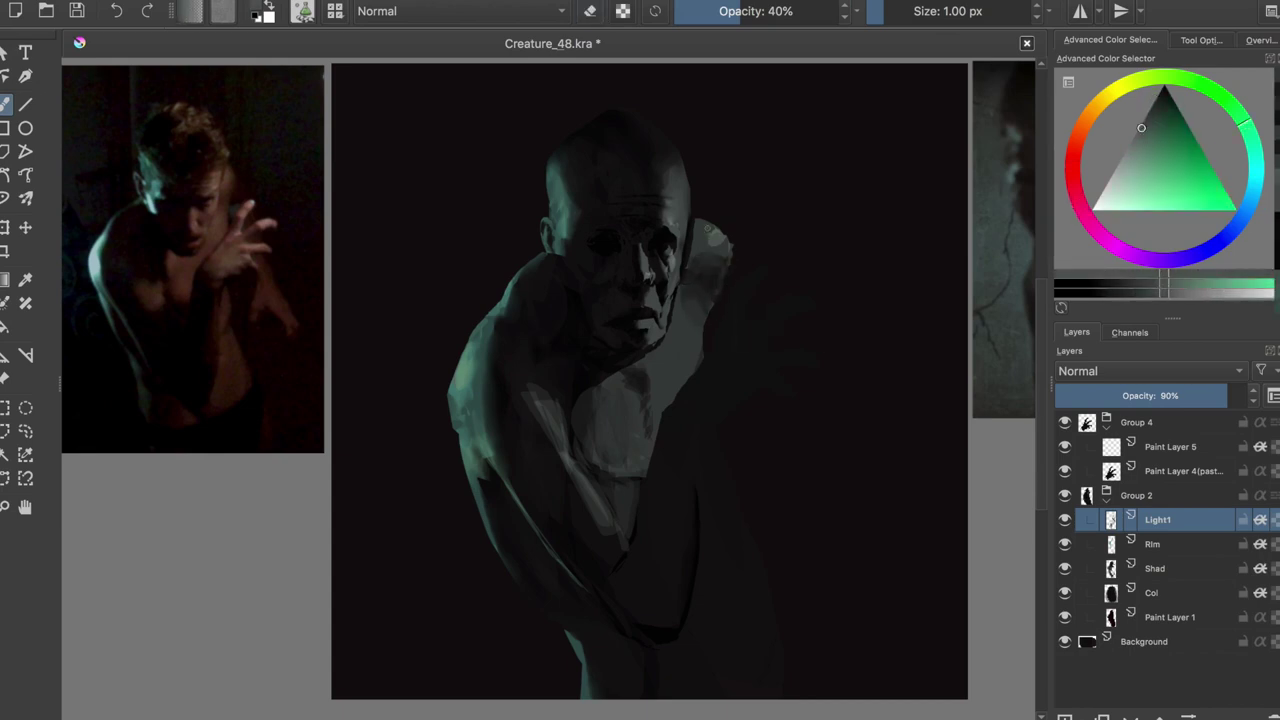
pyautogui.press('m')
pyautogui.hotkey('ctrl', 's')
pyautogui.press('m')
pyautogui.keyDown('ctrl'); pyautogui.click(389, 243); pyautogui.keyUp('ctrl')
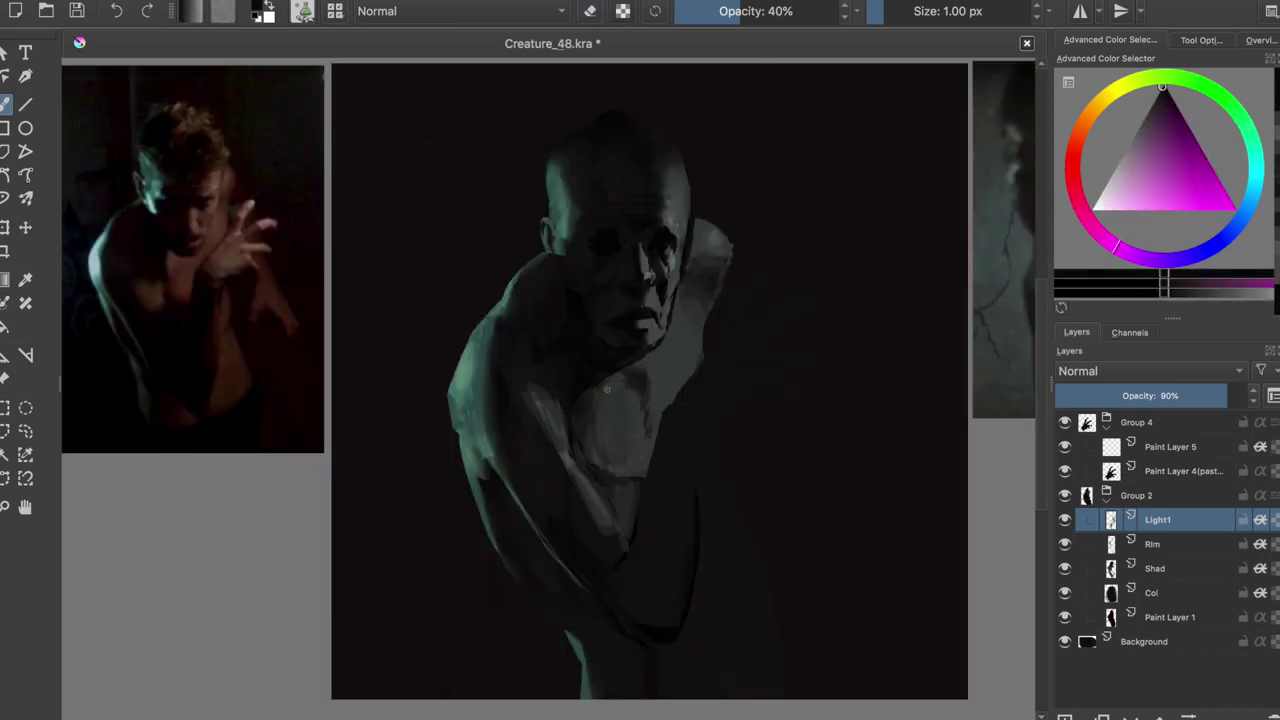
# Pick a dark green from the painting, recheck the mirrored view, and save
pyautogui.keyDown('ctrl'); pyautogui.click(531, 406); pyautogui.keyUp('ctrl')
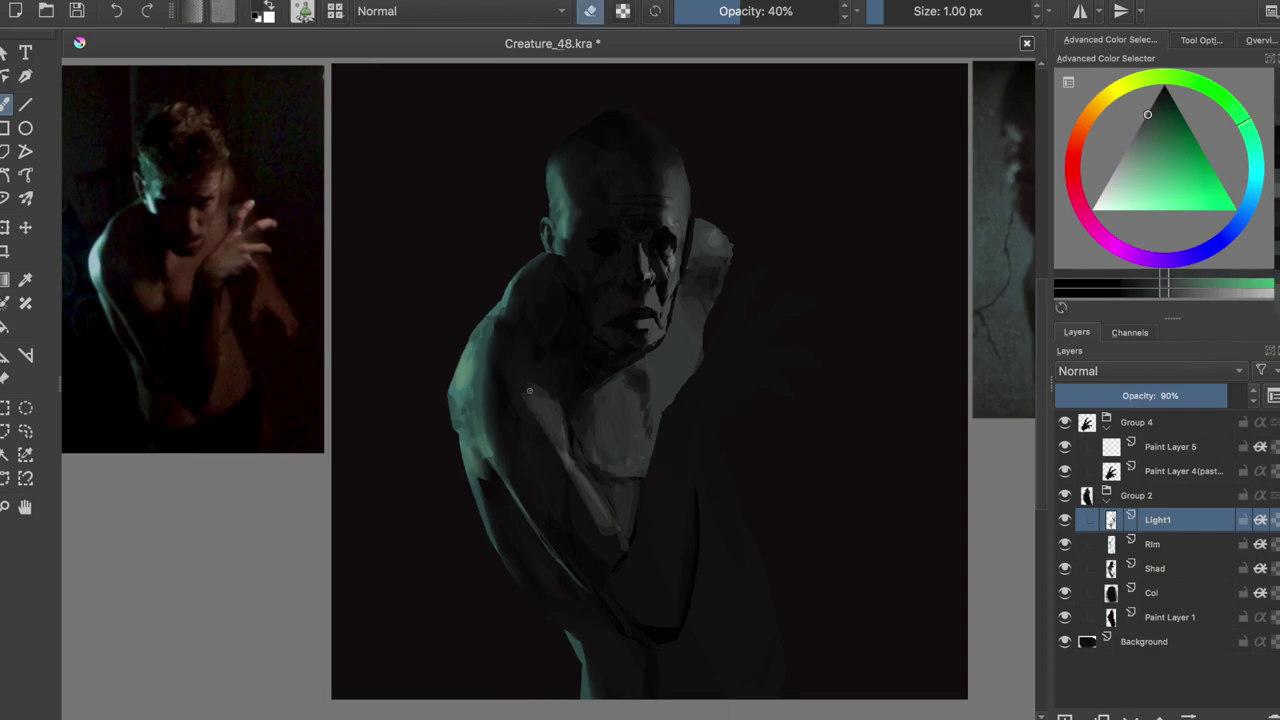
pyautogui.press('e')
pyautogui.press('m')
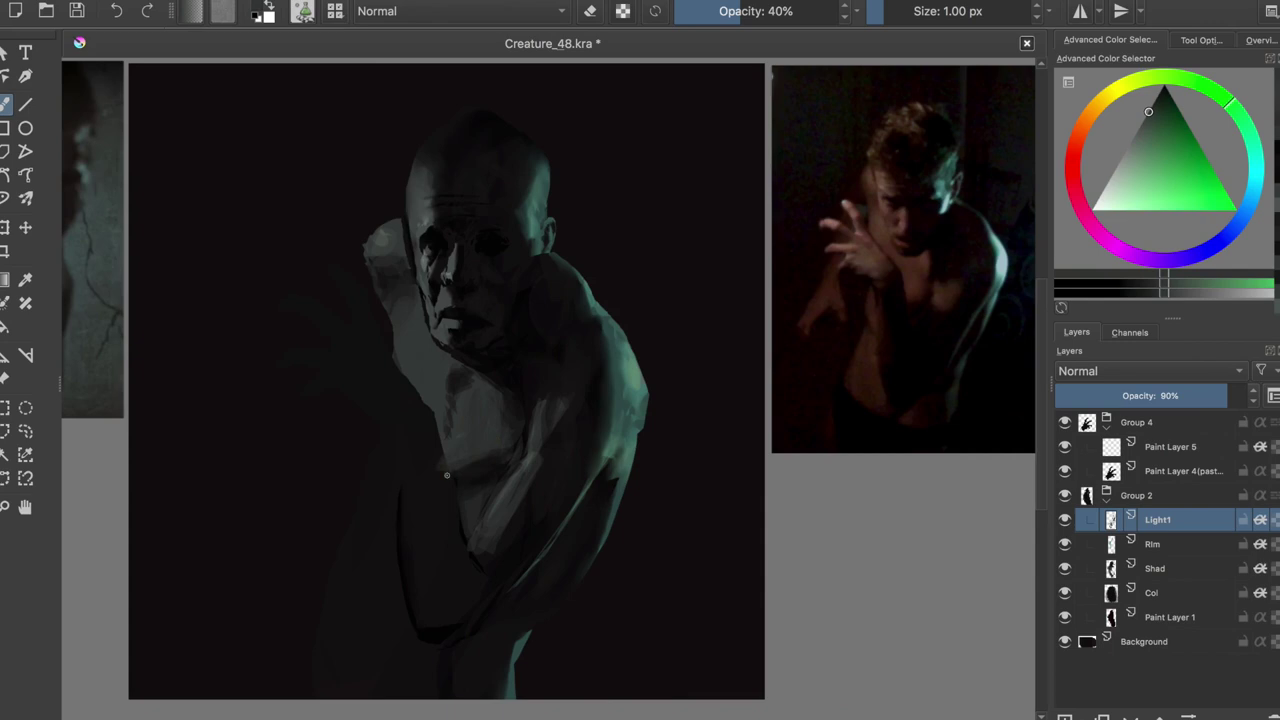
pyautogui.keyDown('ctrl'); pyautogui.click(516, 410); pyautogui.keyUp('ctrl')
pyautogui.press('e')
pyautogui.keyDown('ctrl'); pyautogui.click(493, 425); pyautogui.keyUp('ctrl')
pyautogui.press('m')
pyautogui.hotkey('ctrl', 's')
# Select Paint Layer 5, check the flipped figure, then return to the Light1 layer
pyautogui.click(1170, 450)
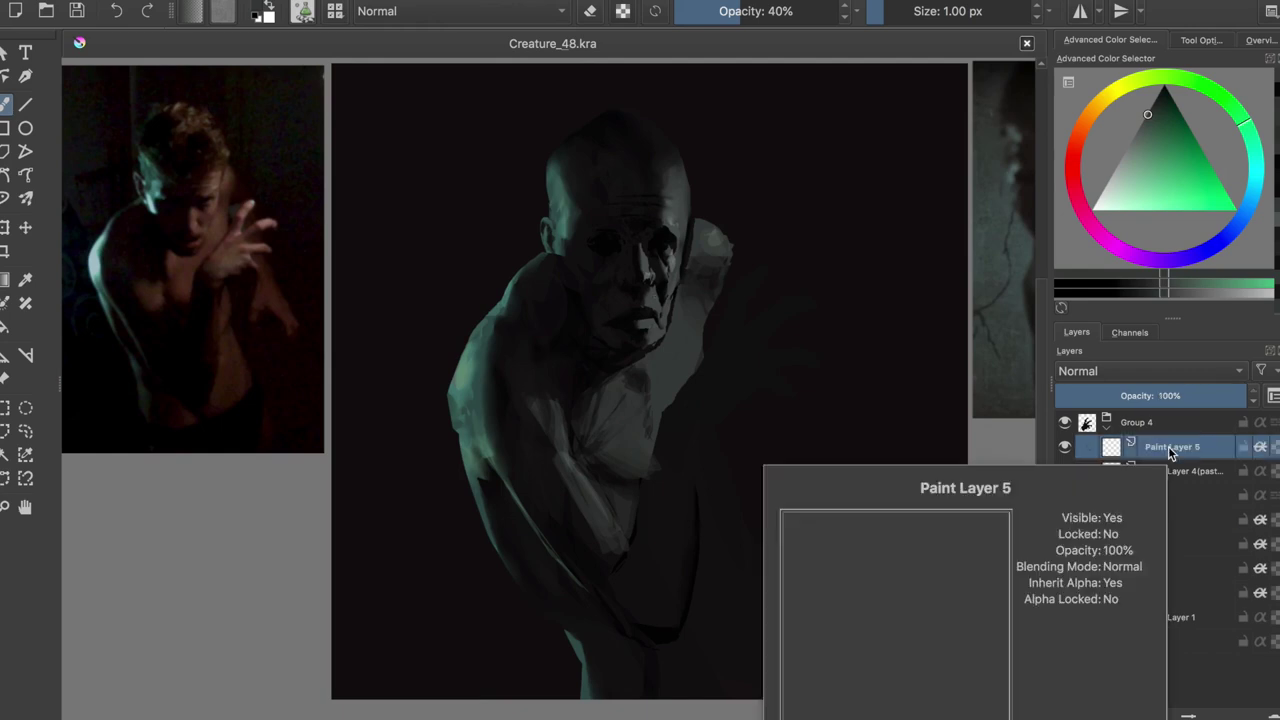
pyautogui.press('m')
pyautogui.press('m')
pyautogui.click(1157, 519)
pyautogui.press('e')
pyautogui.press('e')
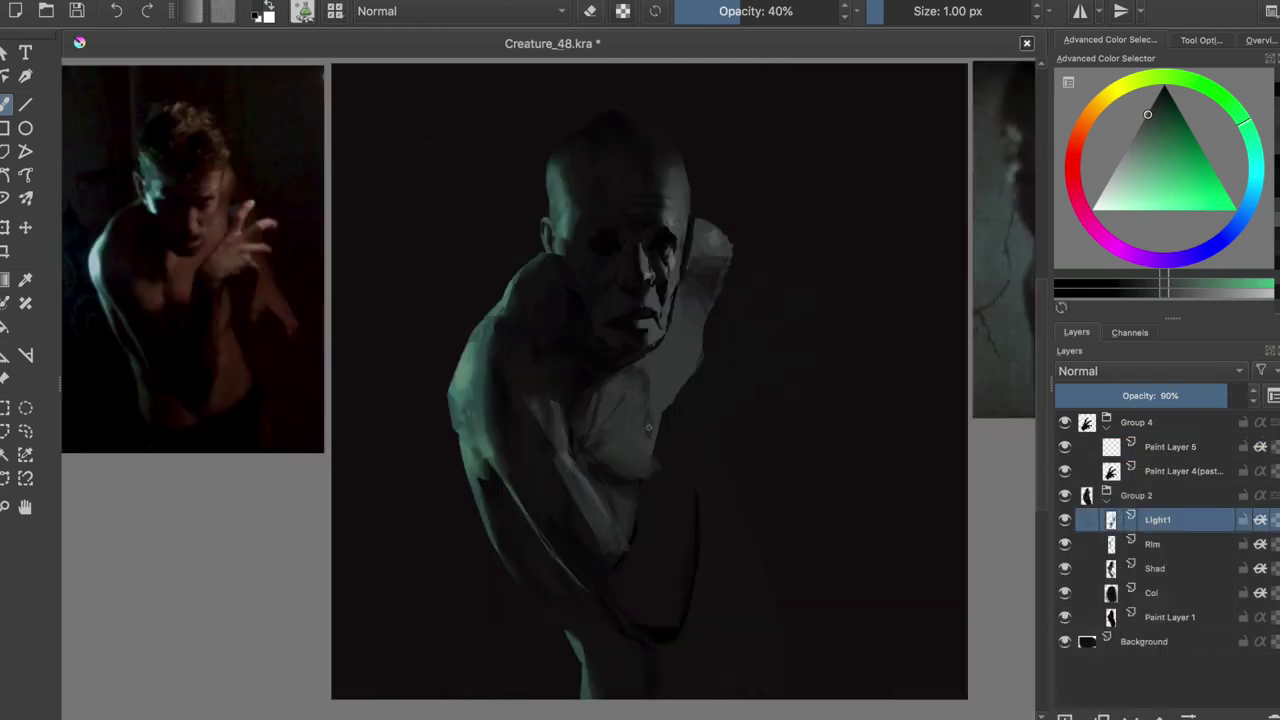
# On Paint Layer 5, undo the grey hand attempt and brush finger strokes right of the face
pyautogui.press('pageup')
pyautogui.hotkey('ctrl', 'z')
pyautogui.hotkey('ctrl', 'shift', 'z')
pyautogui.hotkey('ctrl', 'z')
pyautogui.moveTo(756, 270)
pyautogui.mouseDown()
pyautogui.moveTo(742, 318)
pyautogui.moveTo(816, 304)
pyautogui.mouseUp()
pyautogui.moveTo(816, 350)
pyautogui.mouseDown()
pyautogui.moveTo(766, 354)
pyautogui.moveTo(814, 363)
pyautogui.mouseUp()
# Drop brush opacity to 15% and add a faint light stroke near the wrist
pyautogui.press('e')
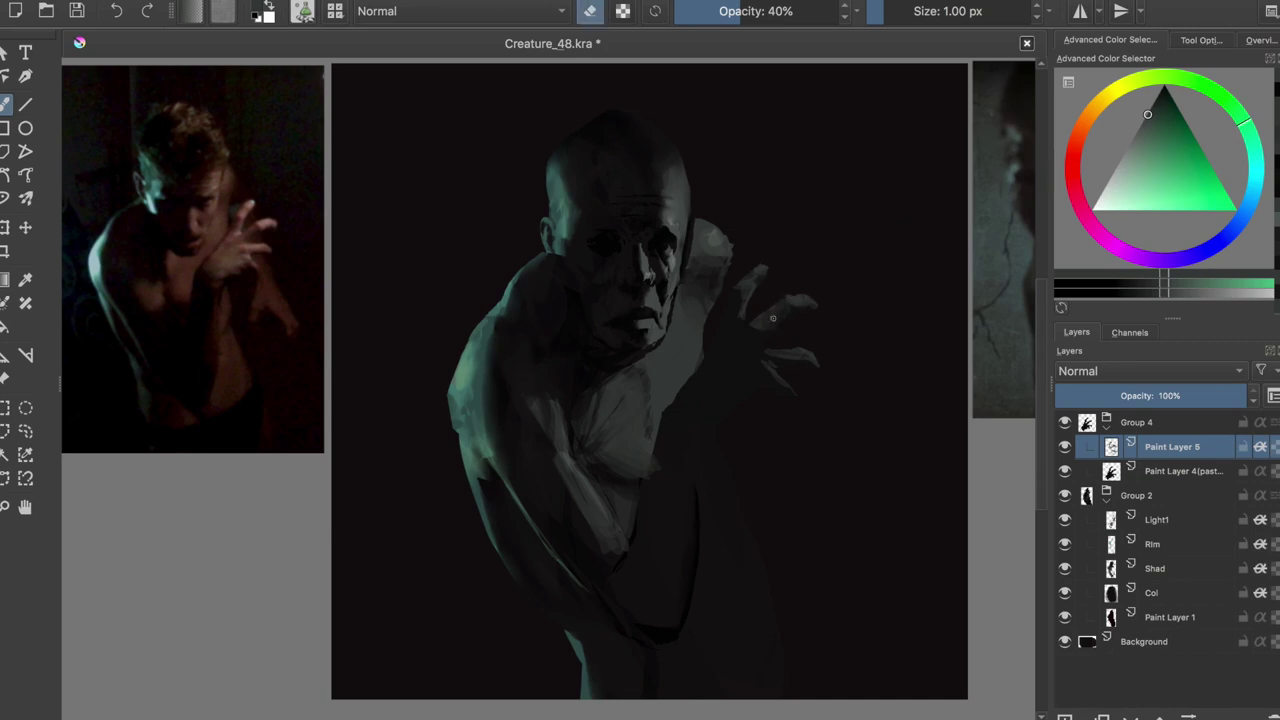
pyautogui.press('i')
pyautogui.press('i')
pyautogui.press('e')
pyautogui.press('i')
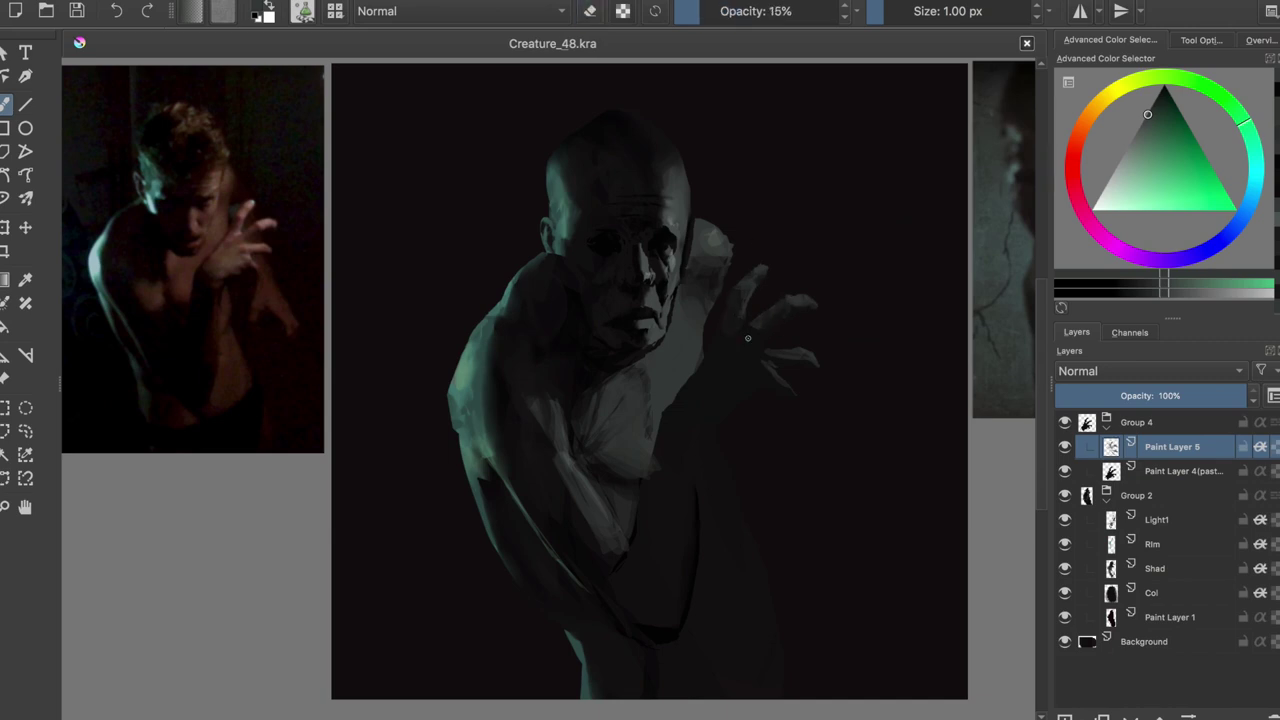
pyautogui.press('e')
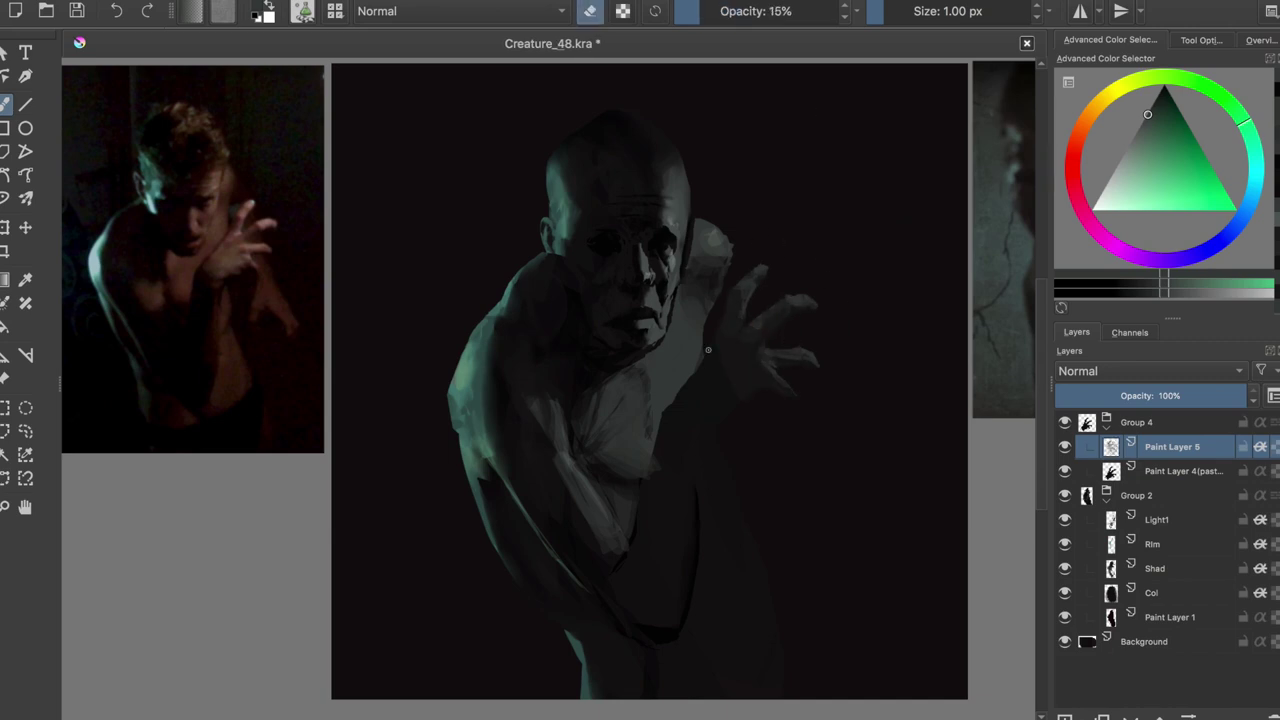
pyautogui.press('e')
pyautogui.moveTo(704, 362); pyautogui.dragTo(720, 408)
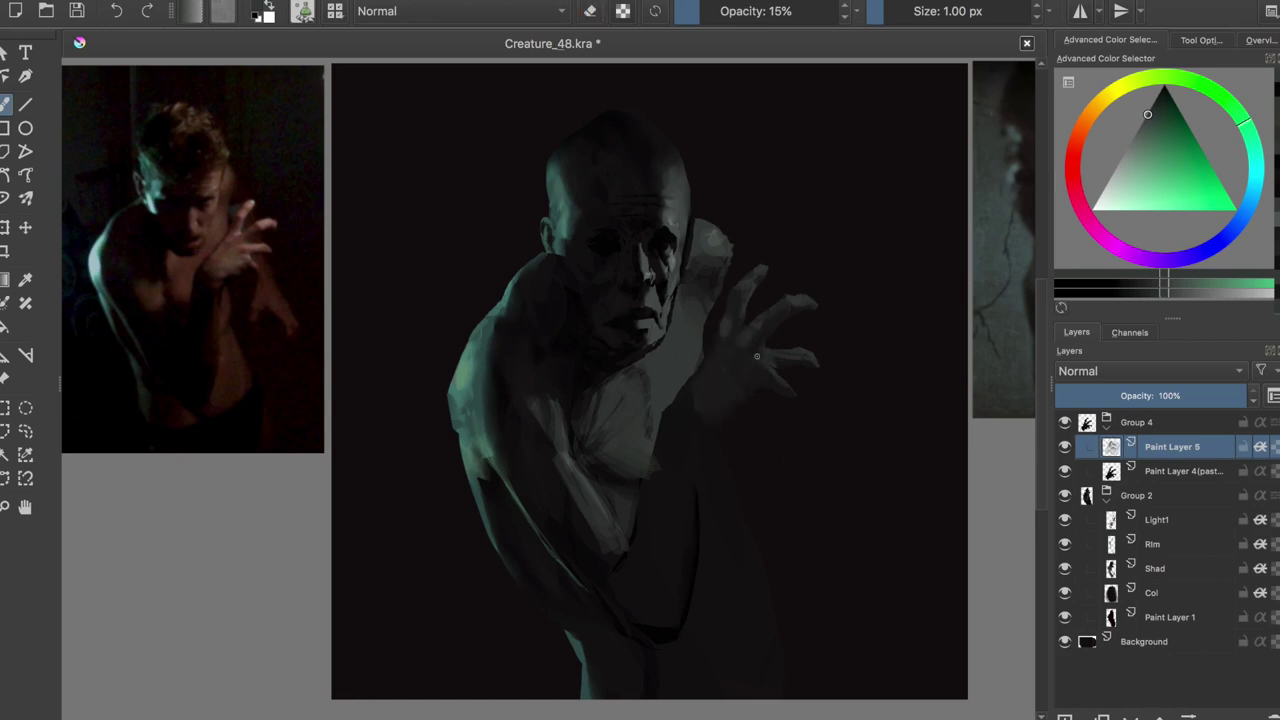
# Save, erase part of the hand strokes at 41% opacity, then set opacity to 23%
pyautogui.press('e')
pyautogui.press('e')
pyautogui.press('o')
pyautogui.press('o')
pyautogui.press('o')
pyautogui.press('e')
pyautogui.press('e')
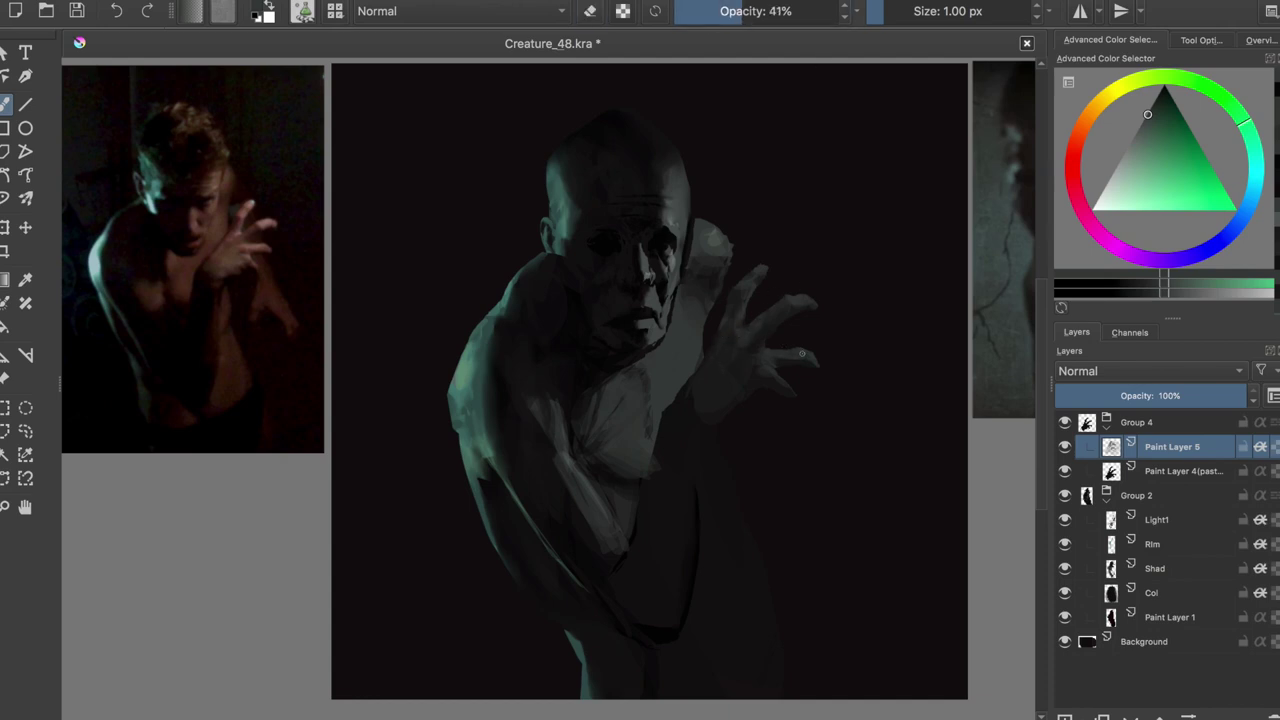
pyautogui.press('e')
pyautogui.press('e')
pyautogui.press('m')
pyautogui.press('m')
pyautogui.hotkey('ctrl', 's')
pyautogui.press('e')
pyautogui.moveTo(673, 378); pyautogui.dragTo(742, 368)
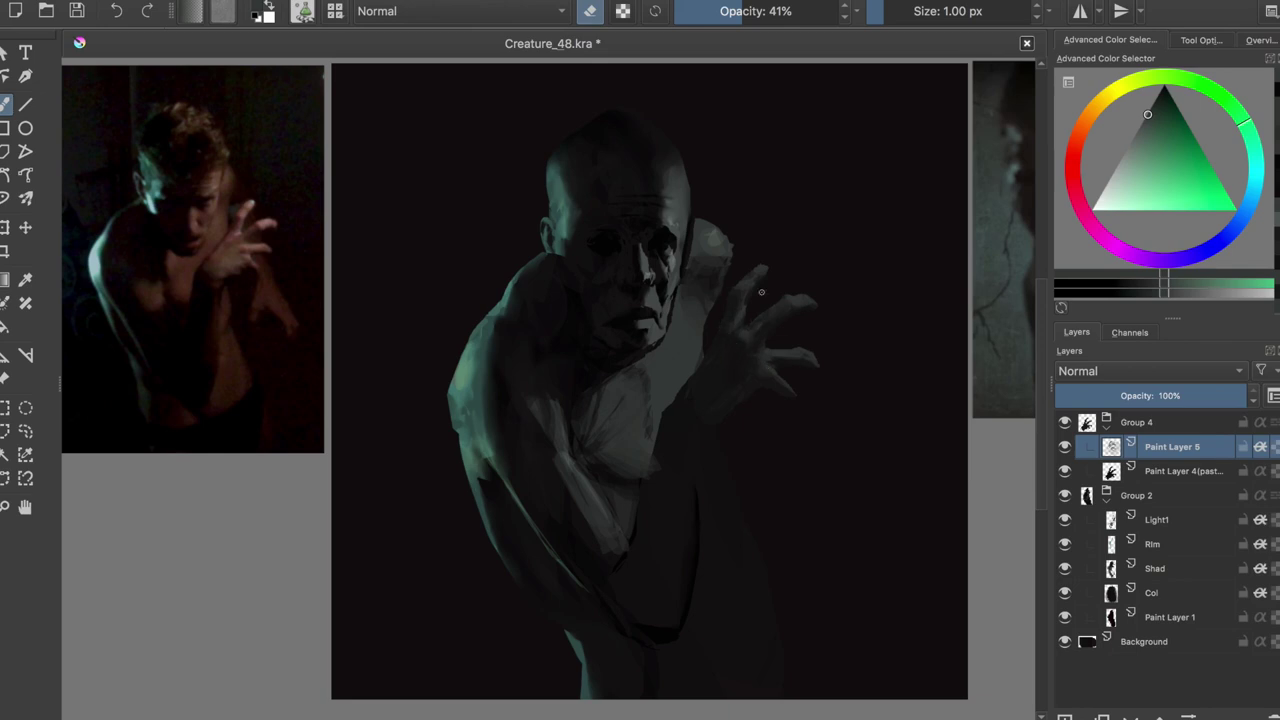
pyautogui.click(712, 11)
pyautogui.moveTo(712, 11); pyautogui.dragTo(706, 11)
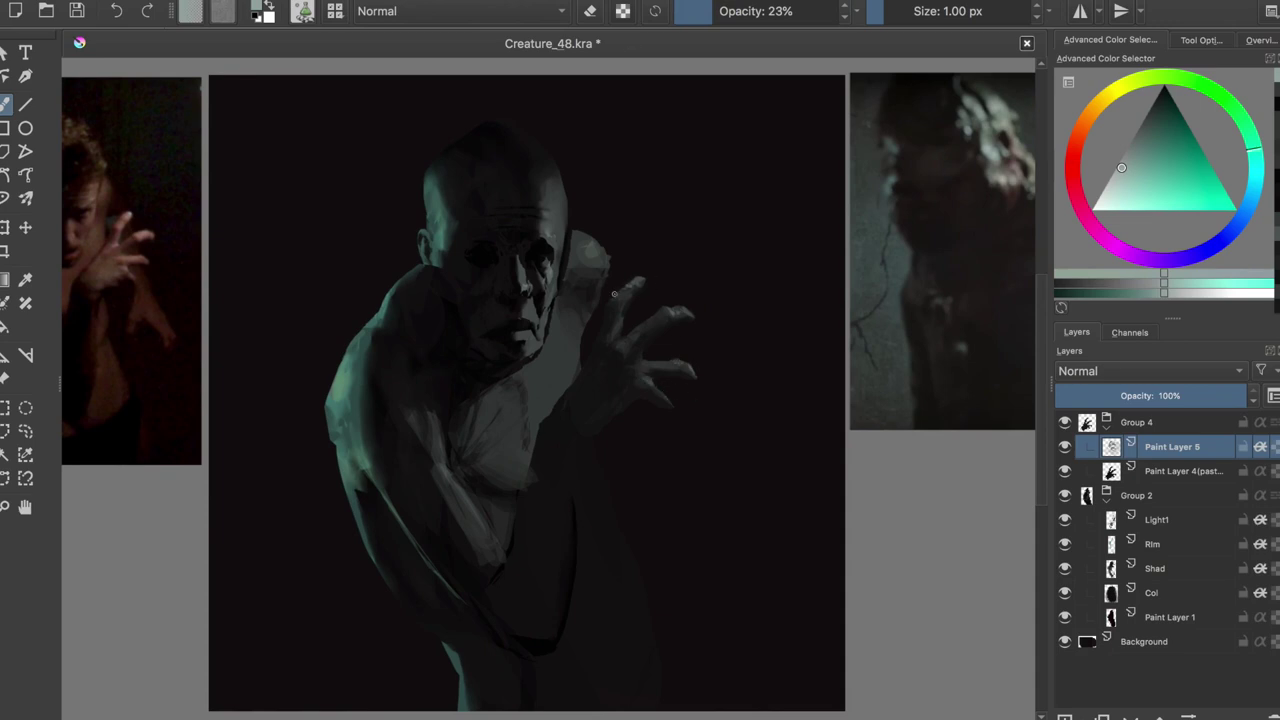
# Sample a light teal from the painting, save Creature_48.kra, and nudge the view
pyautogui.press('ctrl')
pyautogui.hotkey('ctrl', 's')
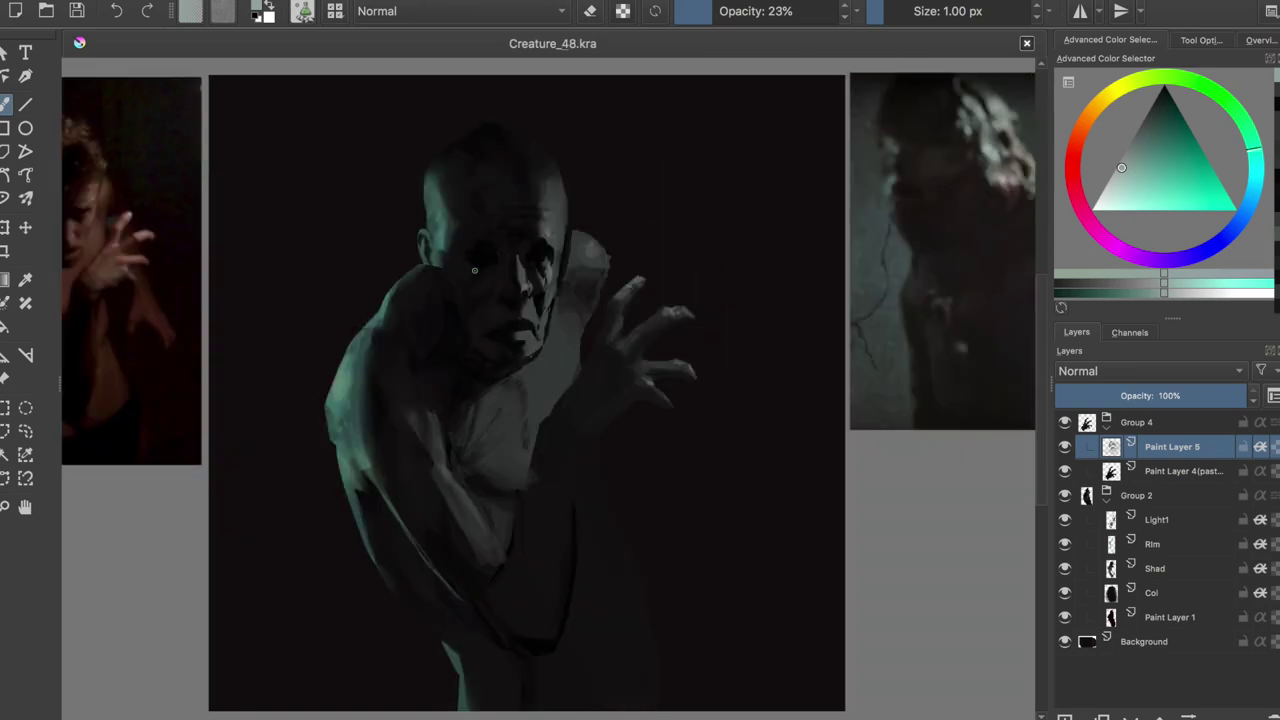
pyautogui.moveTo(474, 270); pyautogui.dragTo(537, 246)
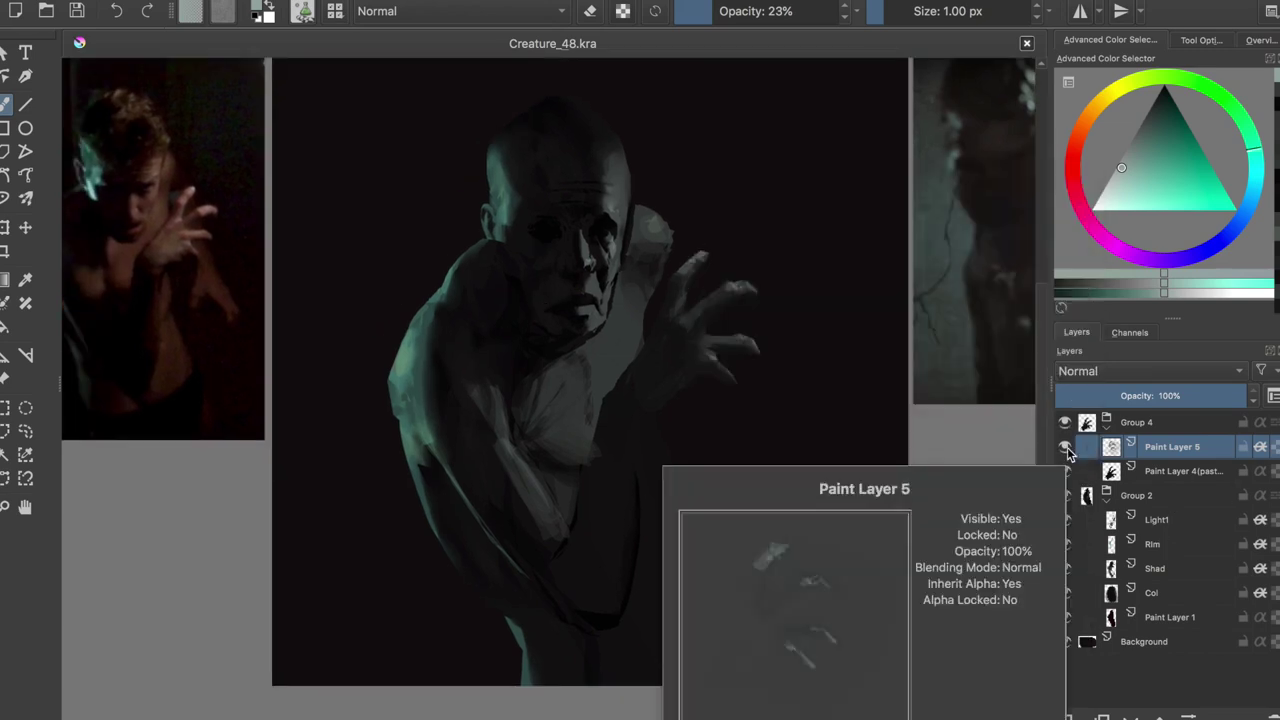
# Move Paint Layer 5 into Group 2, merge it down into Light1, and set opacity to 51%
pyautogui.moveTo(1115, 471); pyautogui.dragTo(1135, 612)
pyautogui.hotkey('ctrl', 'e')
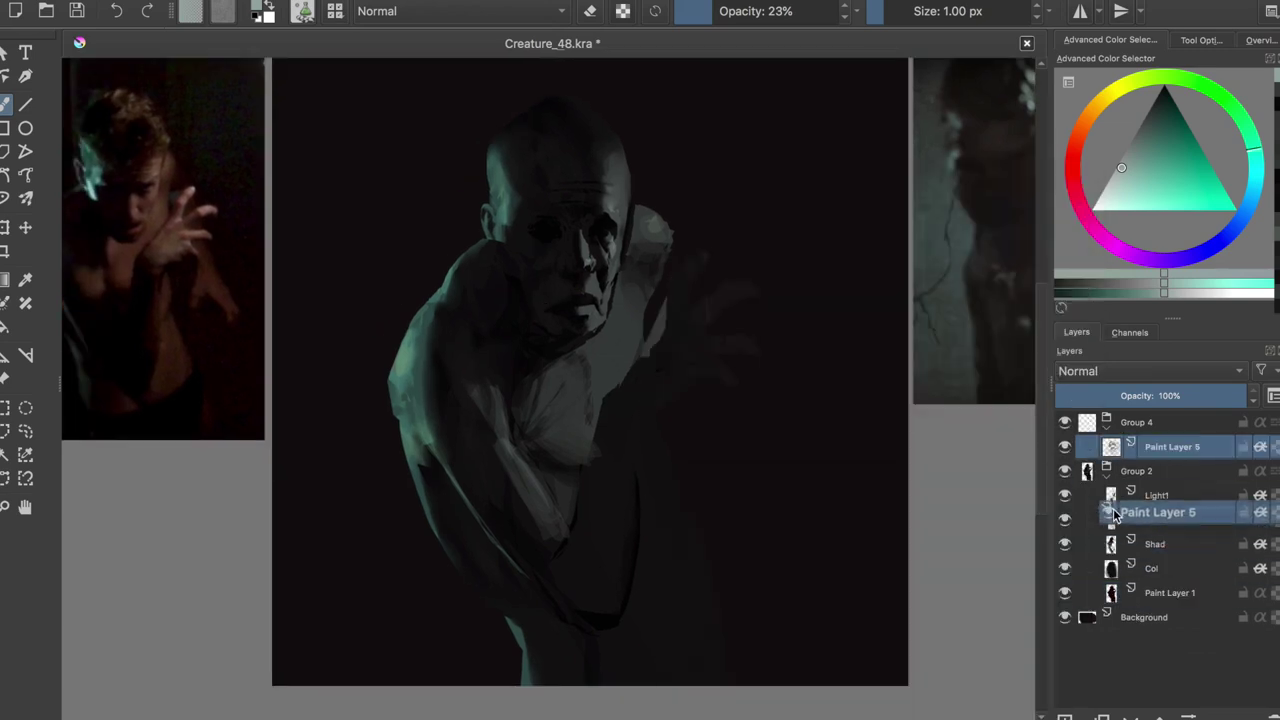
pyautogui.click(1157, 471)
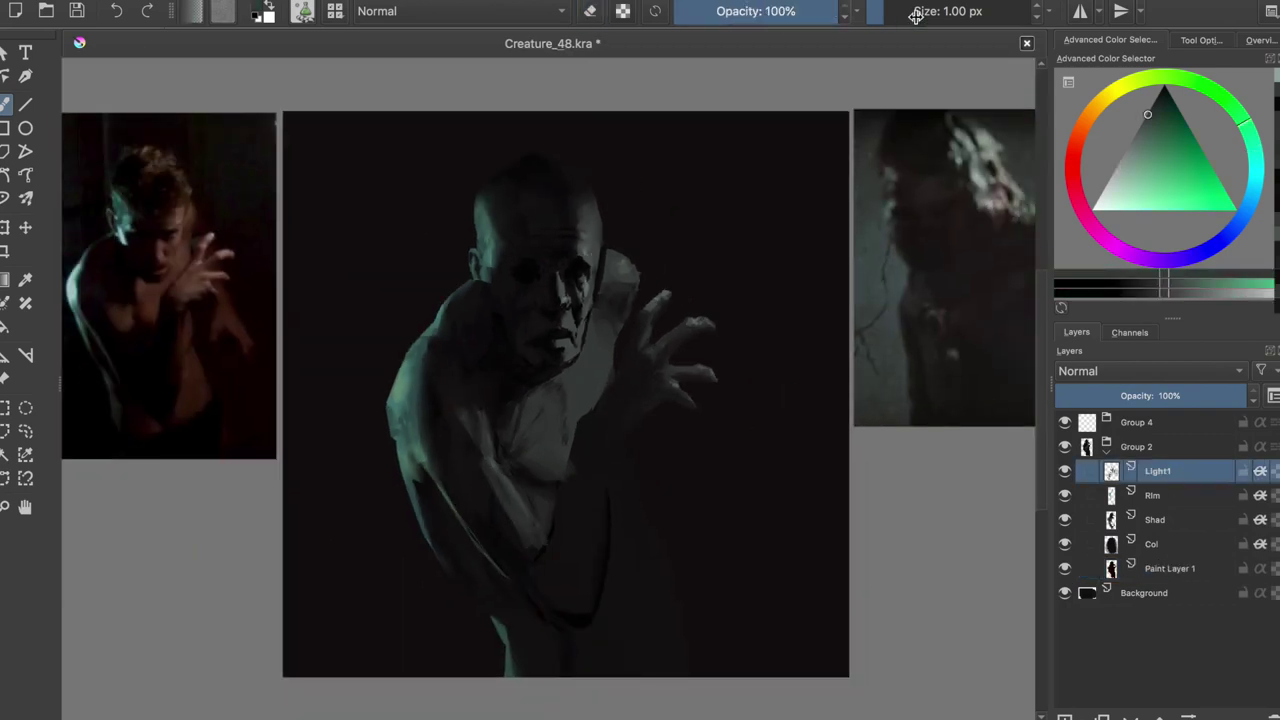
pyautogui.press('e')
pyautogui.press('i')
pyautogui.press('i')
pyautogui.press('i')
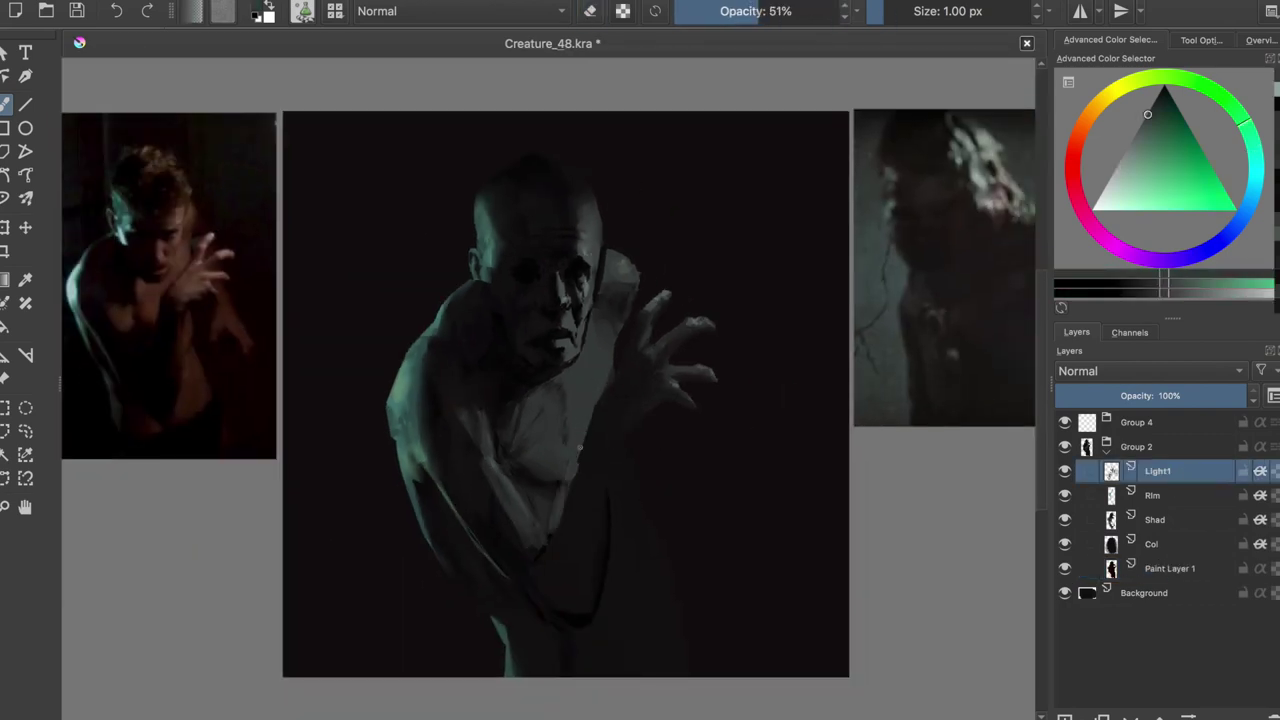
pyautogui.press('e')
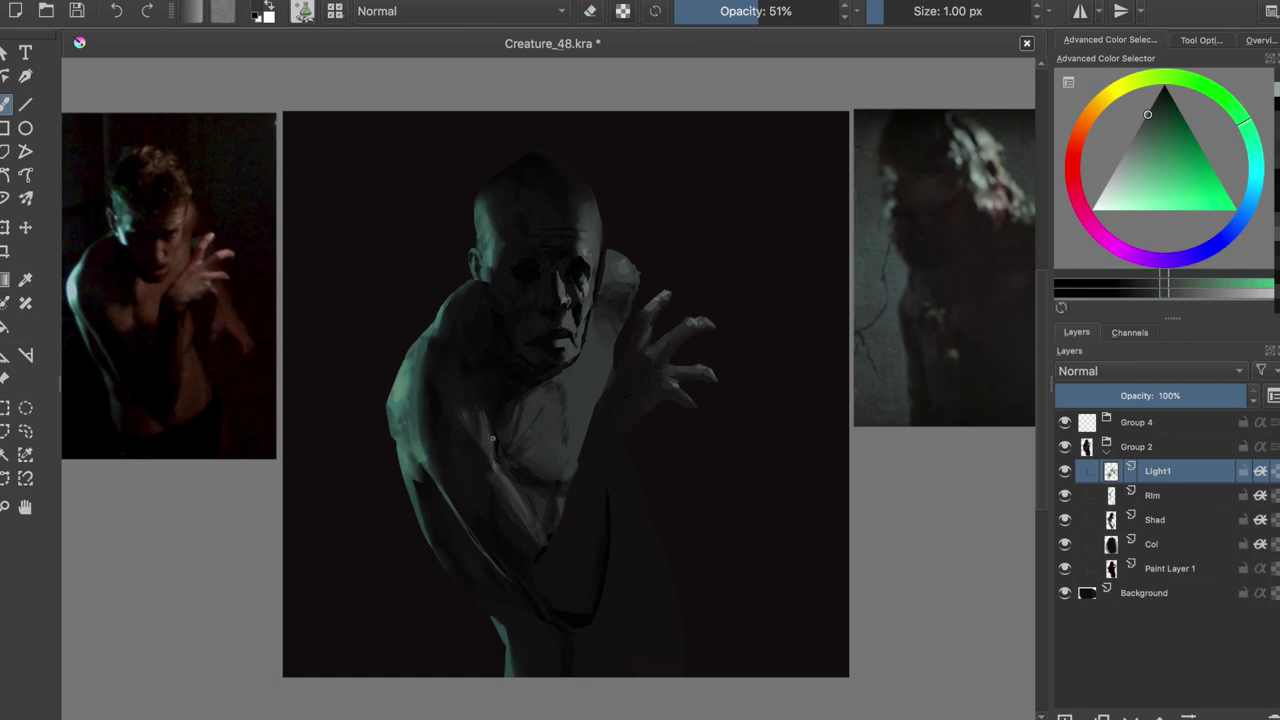
# Check the mirrored figure, swap colours back to the green, and save
pyautogui.press('m')
pyautogui.press('e')
pyautogui.press('x')
pyautogui.press('x')
pyautogui.press('x')
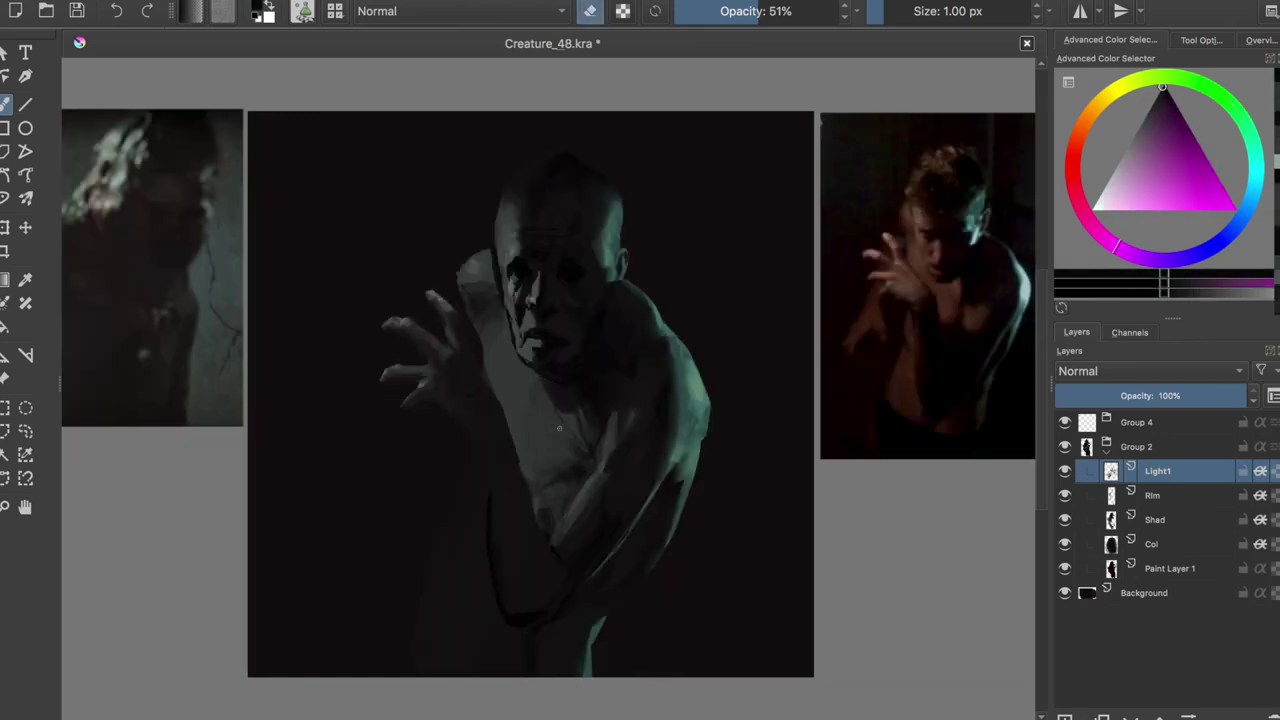
pyautogui.press('x')
pyautogui.press('e')
pyautogui.press('m')
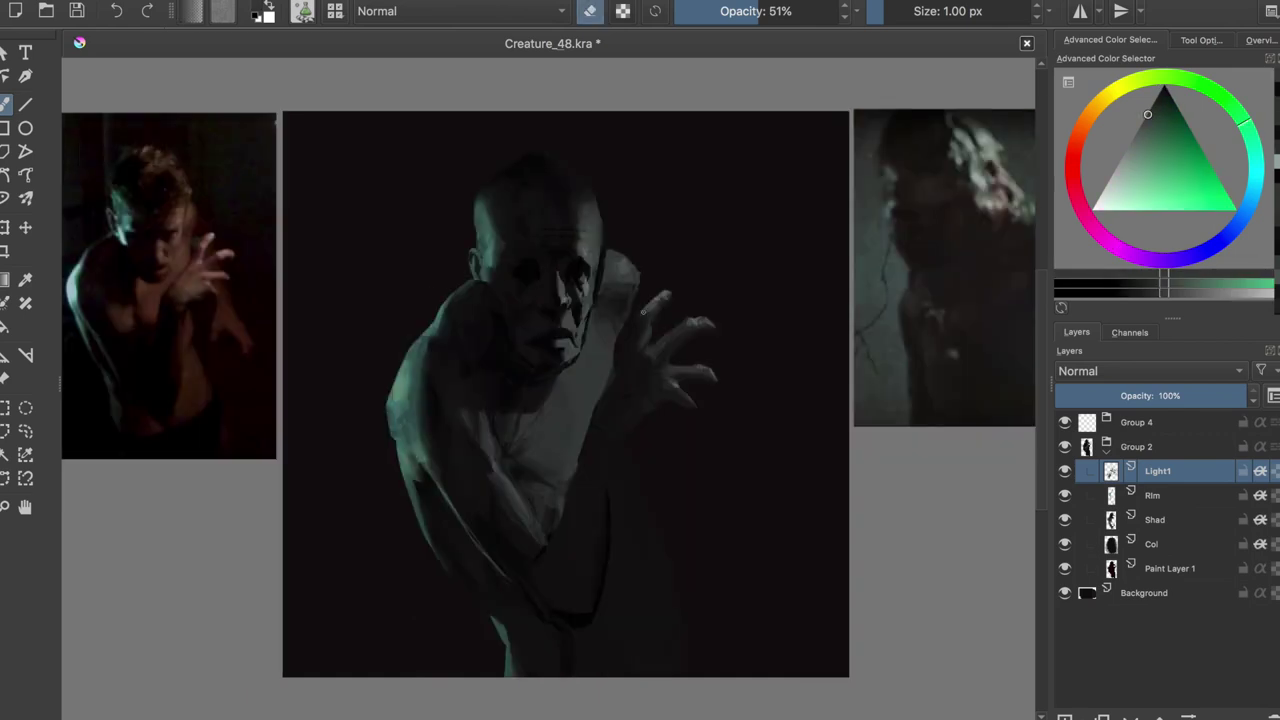
pyautogui.hotkey('ctrl', 's')
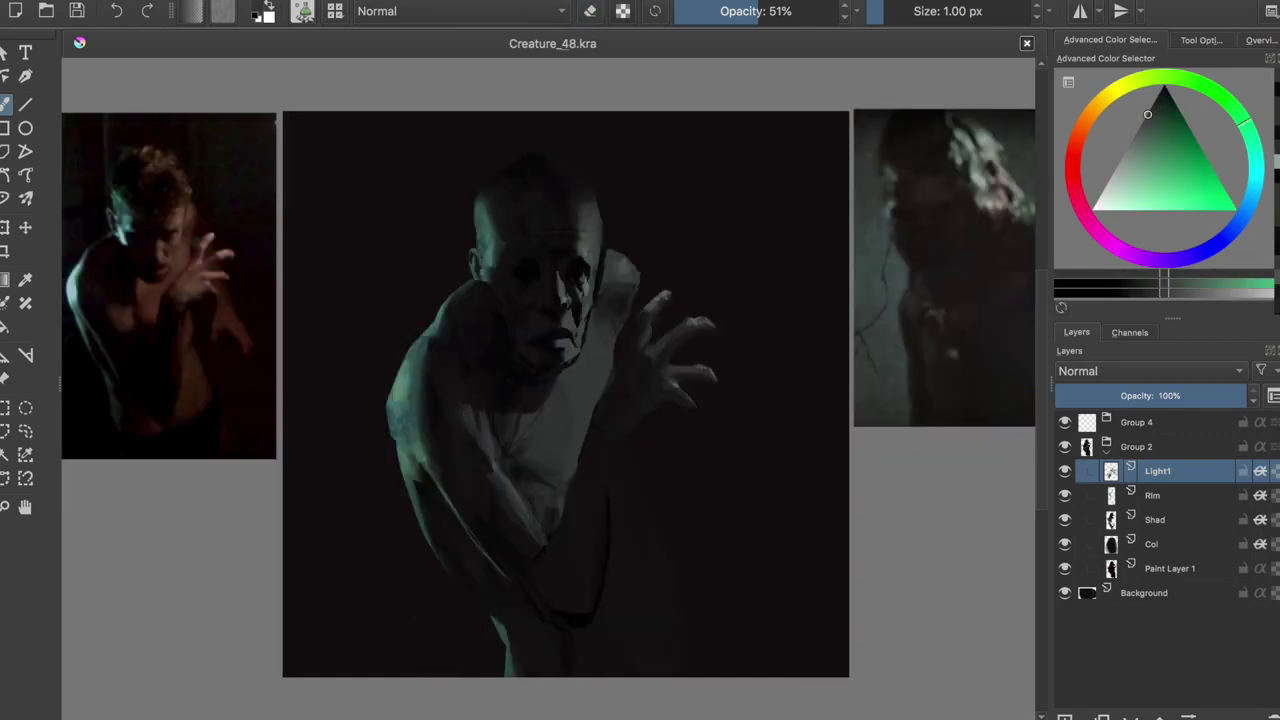
# Rework a stroke on the light planes, pick a darker green, and save after a mirrored check
pyautogui.press('e')
pyautogui.moveTo(555, 378); pyautogui.dragTo(585, 430)
pyautogui.press('e')
pyautogui.keyDown('ctrl'); pyautogui.click(596, 404); pyautogui.keyUp('ctrl')
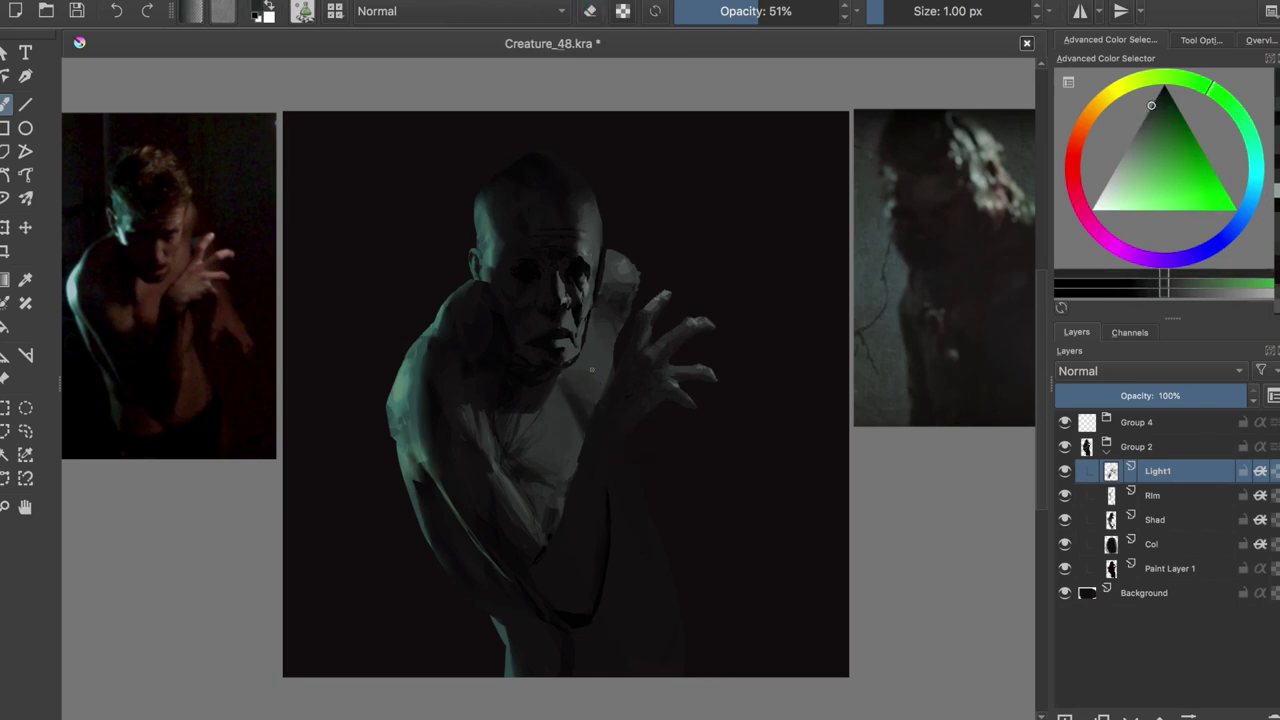
pyautogui.press('m')
pyautogui.hotkey('ctrl', 's')
pyautogui.press('m')
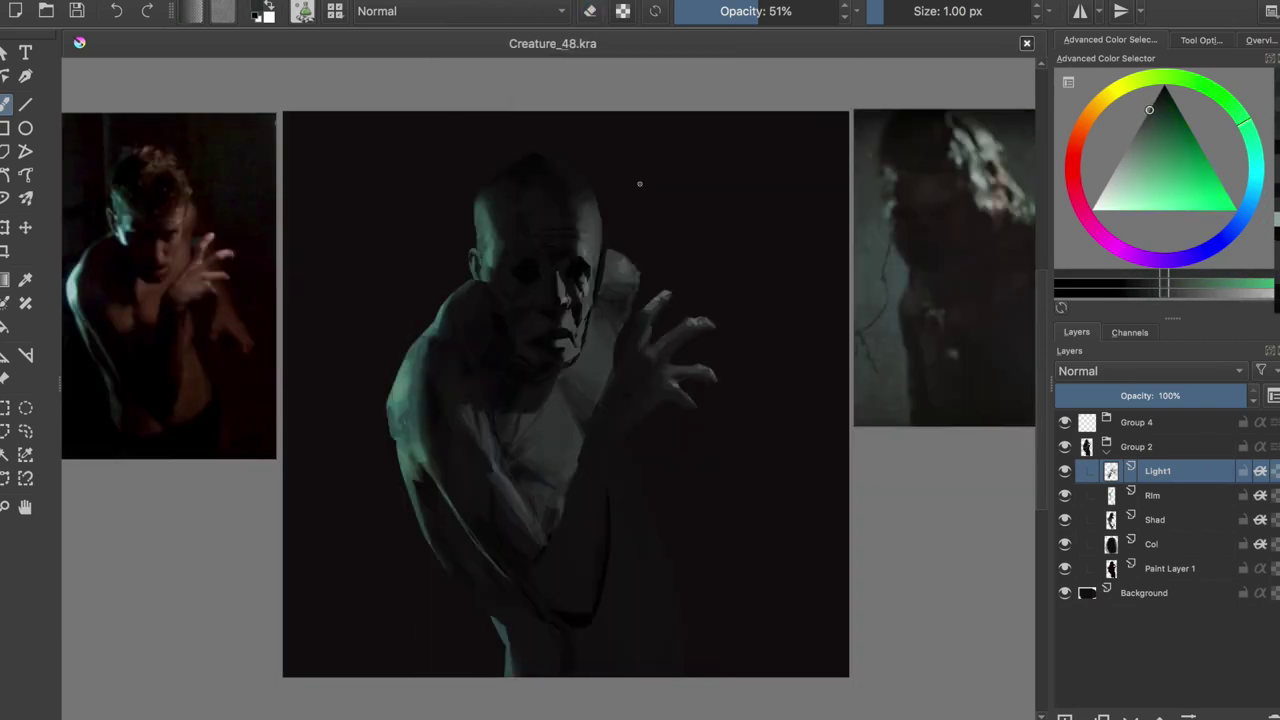
# Paint lighter planes down the lower arm and torso, sample canvas colours, and save
pyautogui.moveTo(630, 450); pyautogui.dragTo(640, 550)
pyautogui.moveTo(615, 460); pyautogui.dragTo(670, 590)
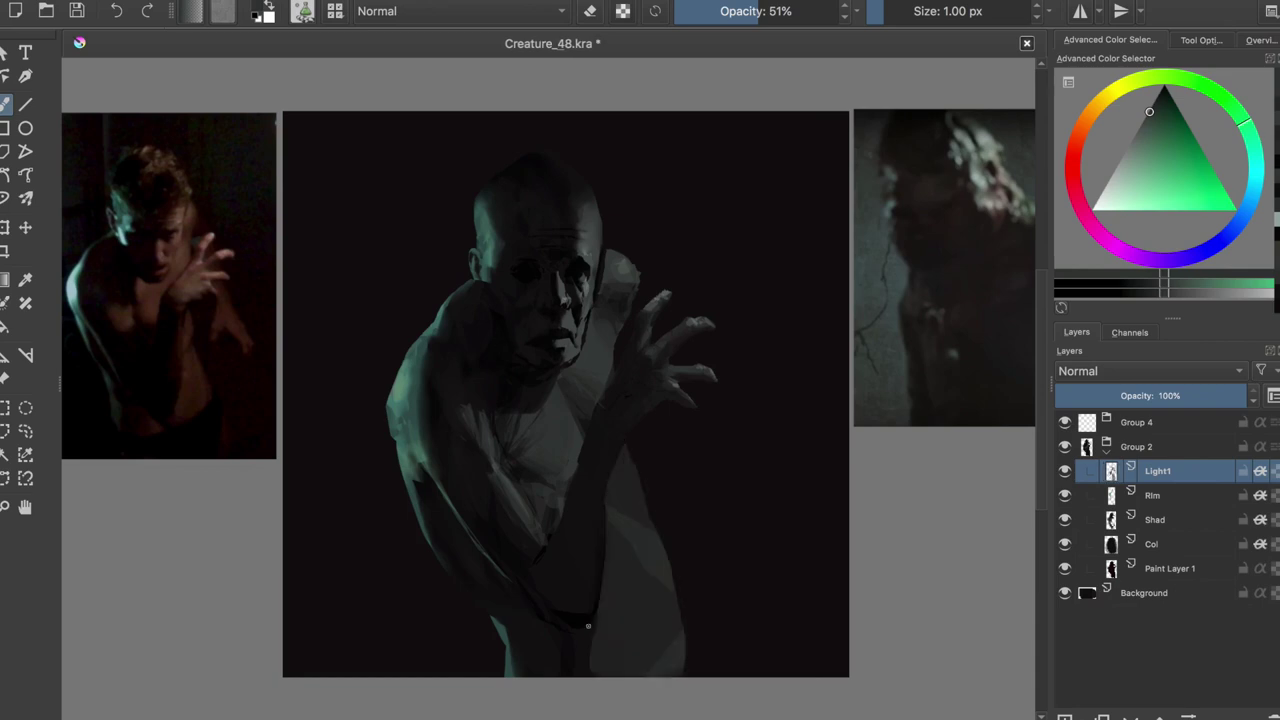
pyautogui.moveTo(600, 520); pyautogui.dragTo(680, 670)
pyautogui.keyDown('ctrl'); pyautogui.click(628, 622); pyautogui.keyUp('ctrl')
pyautogui.moveTo(628, 622); pyautogui.dragTo(573, 648)
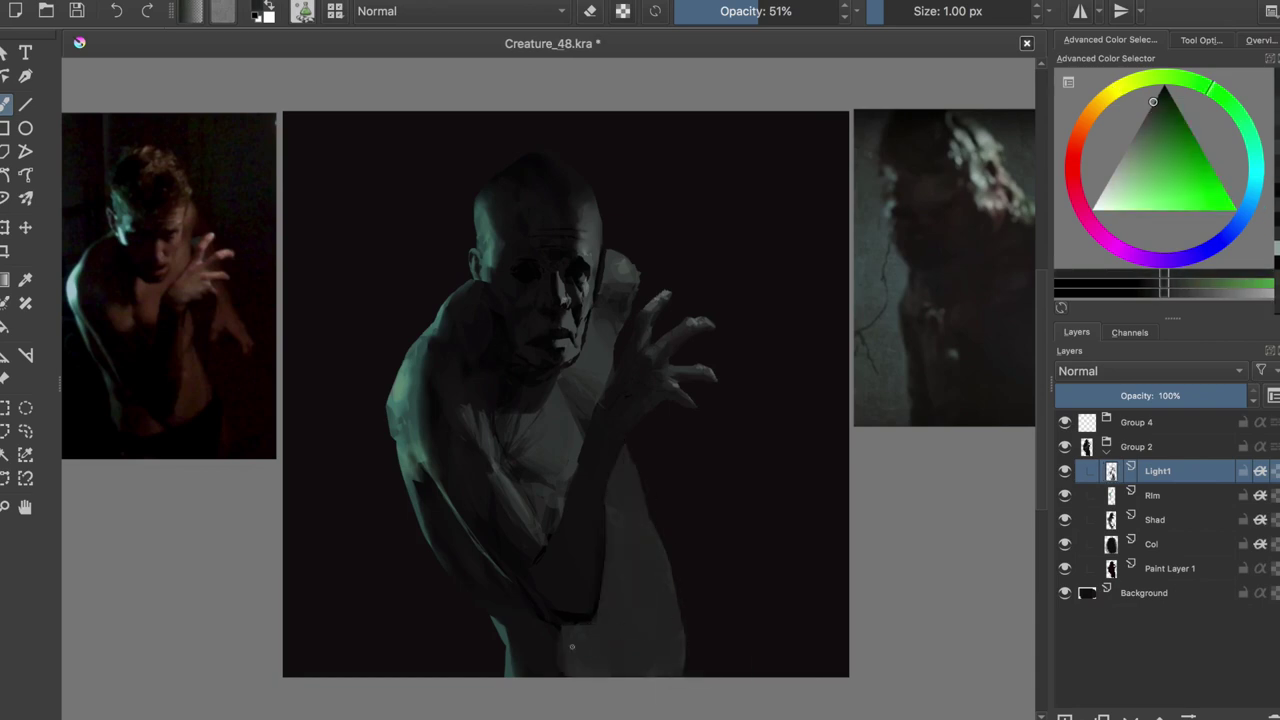
pyautogui.moveTo(566, 637); pyautogui.dragTo(606, 652)
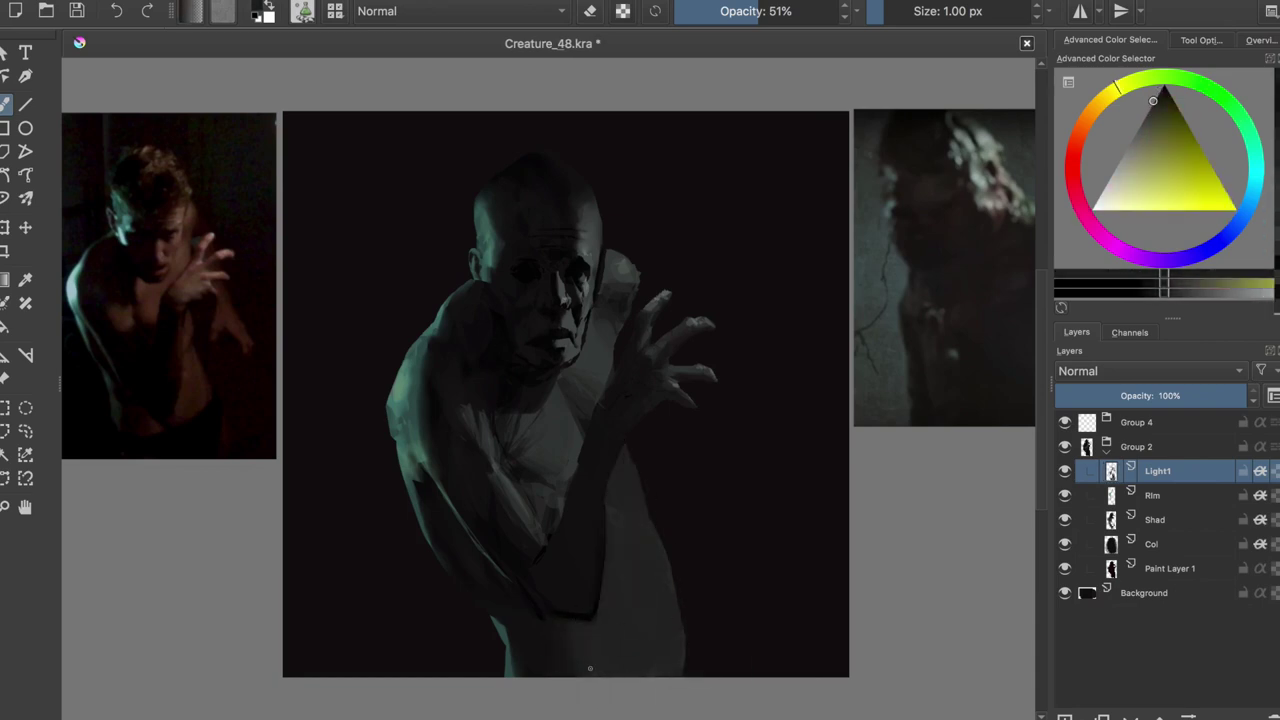
pyautogui.hotkey('ctrl', 's')
# Briefly select the Shad layer, set brush opacity to 90%, then return to Light1
pyautogui.press('m')
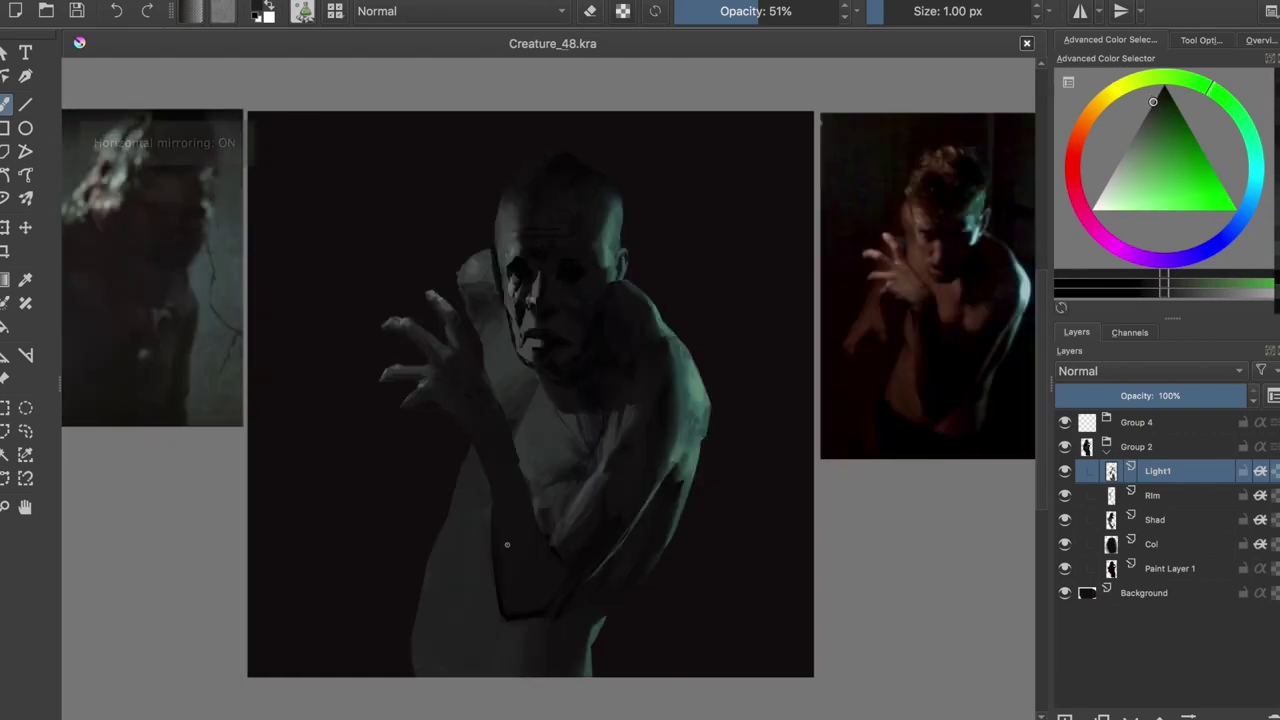
pyautogui.click(1155, 519)
pyautogui.click(825, 6)
pyautogui.moveTo(825, 6); pyautogui.dragTo(623, 380)
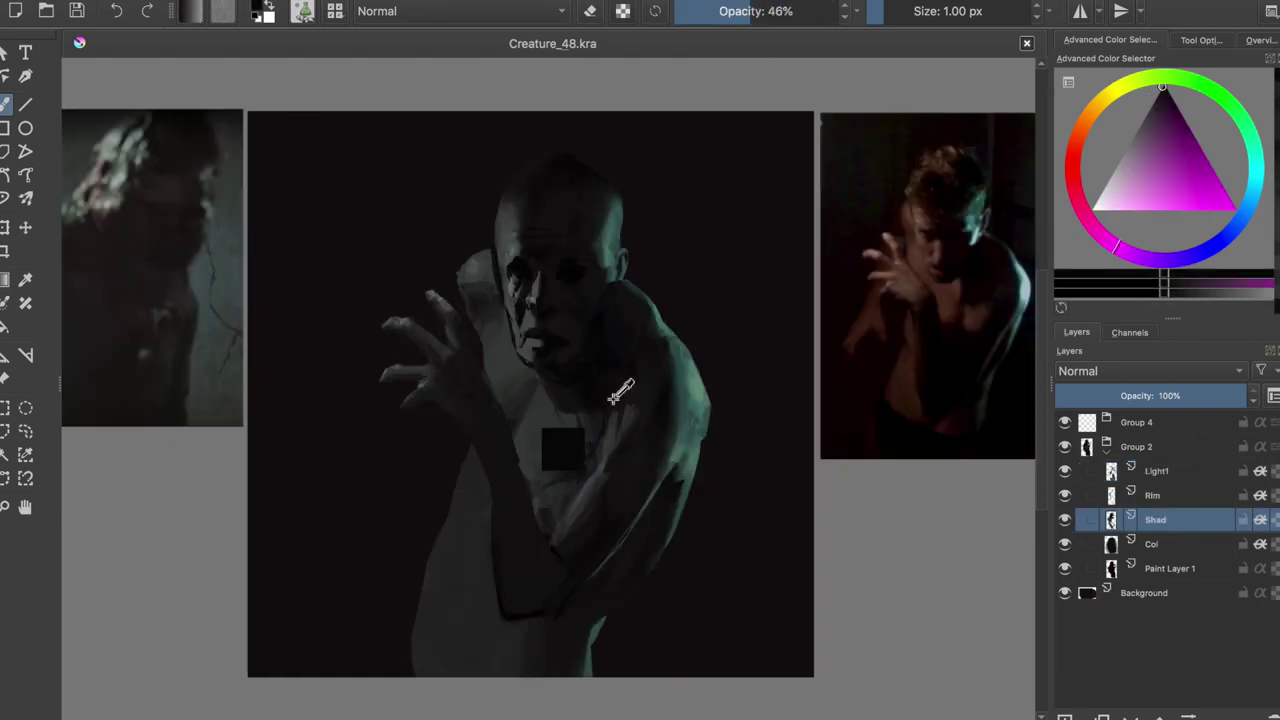
pyautogui.press('e')
pyautogui.press('e')
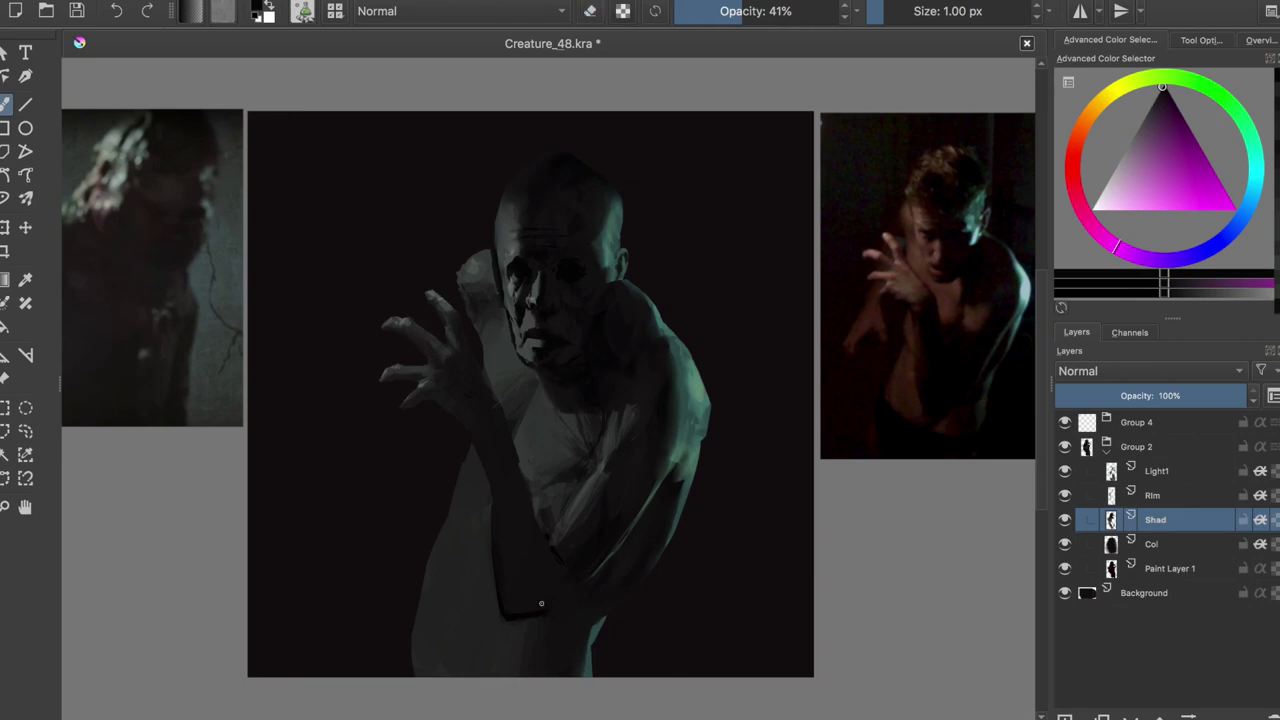
pyautogui.moveTo(757, 11); pyautogui.dragTo(820, 11)
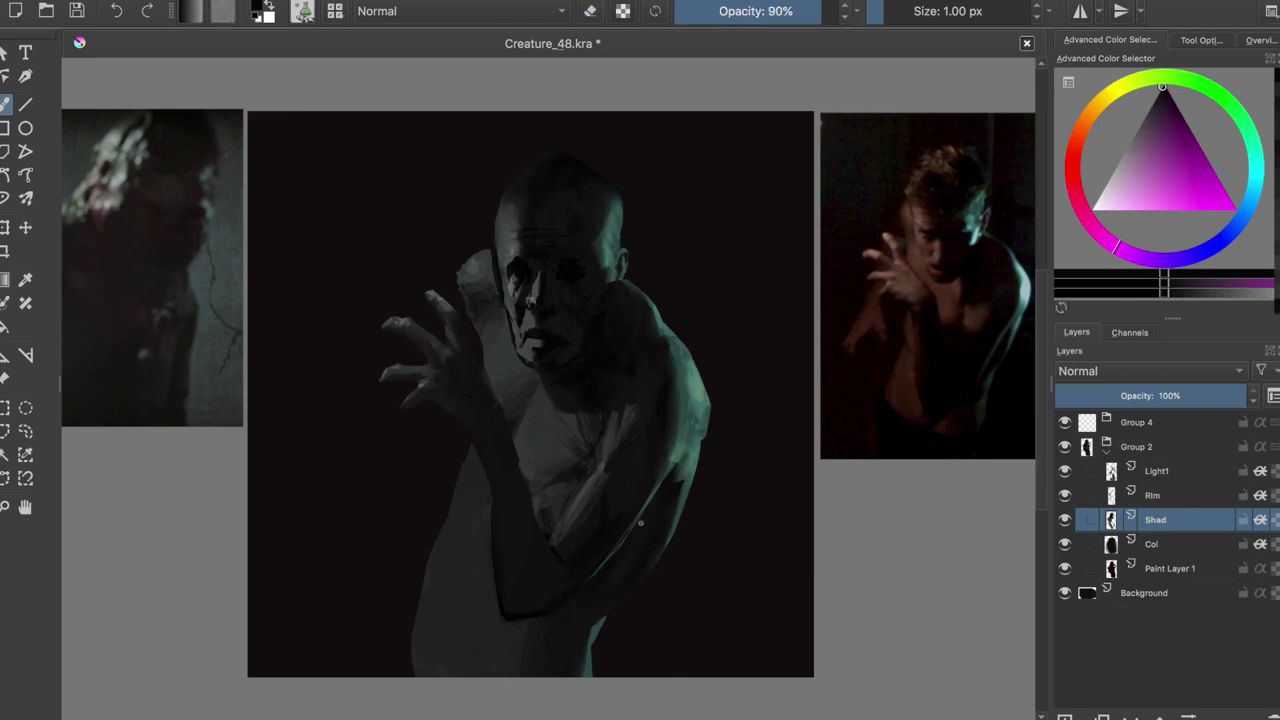
pyautogui.press('m')
pyautogui.press('e')
pyautogui.press('pageup')
pyautogui.press('pageup')
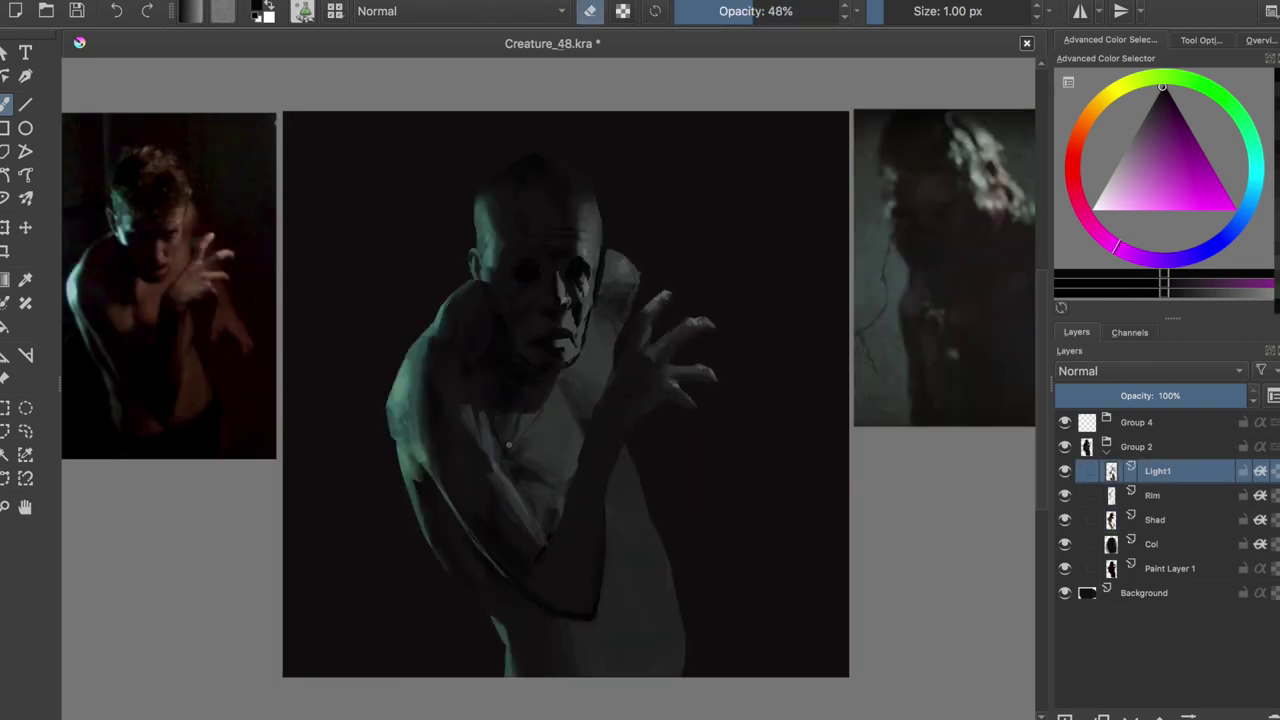
# Paint pale light strokes across the chest, checking in mirrored view and saving
pyautogui.moveTo(504, 453); pyautogui.dragTo(502, 420)
pyautogui.press('e')
pyautogui.keyDown('ctrl'); pyautogui.click(502, 420); pyautogui.keyUp('ctrl')
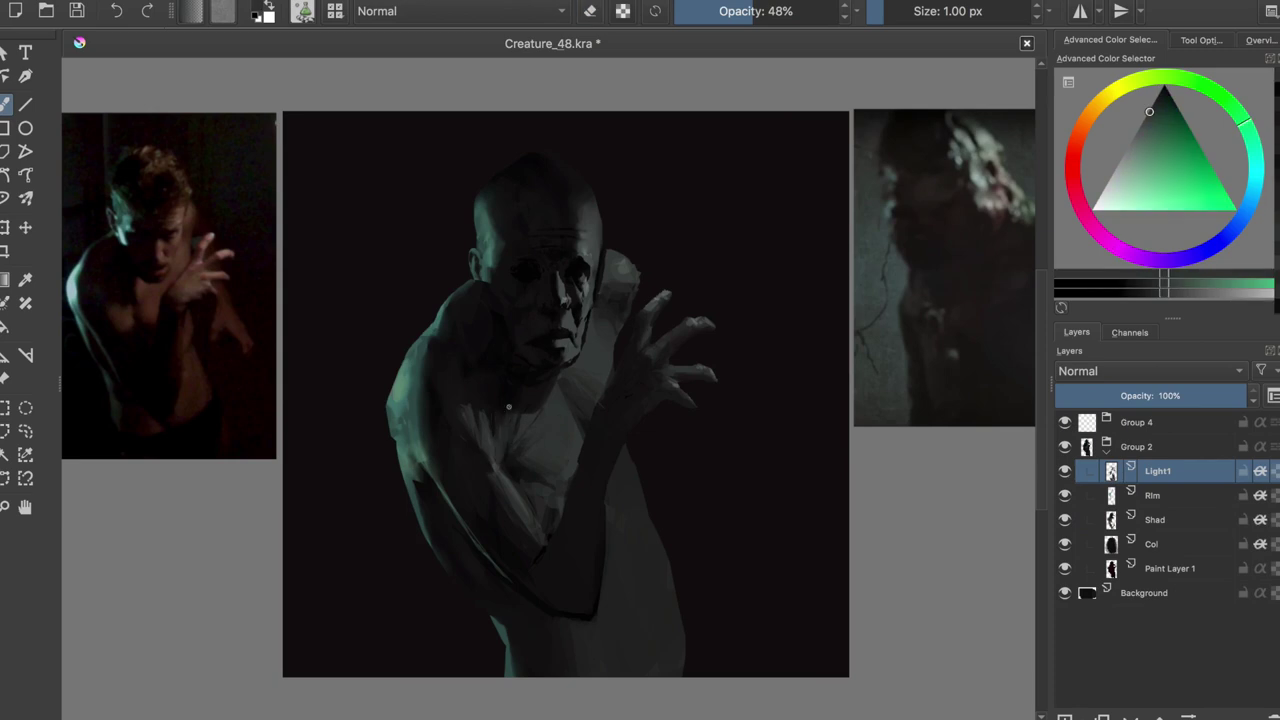
pyautogui.press('m')
pyautogui.hotkey('ctrl', 's')
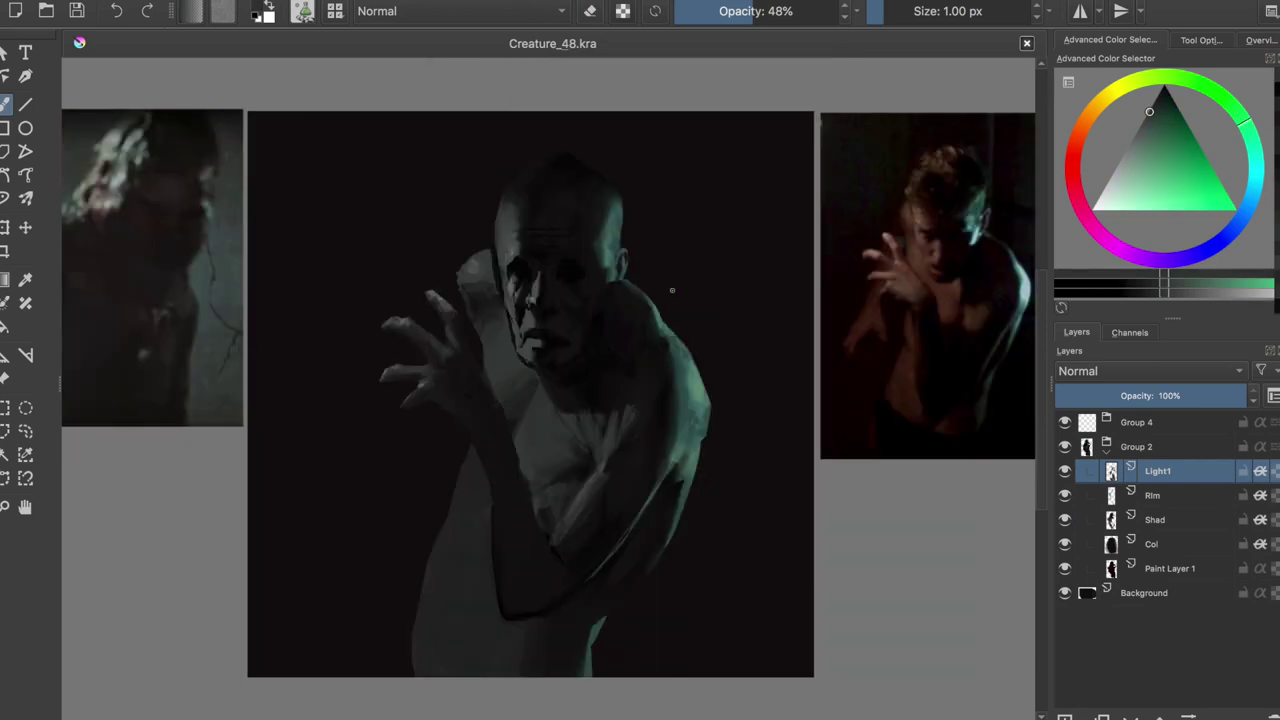
pyautogui.moveTo(615, 448); pyautogui.dragTo(600, 415)
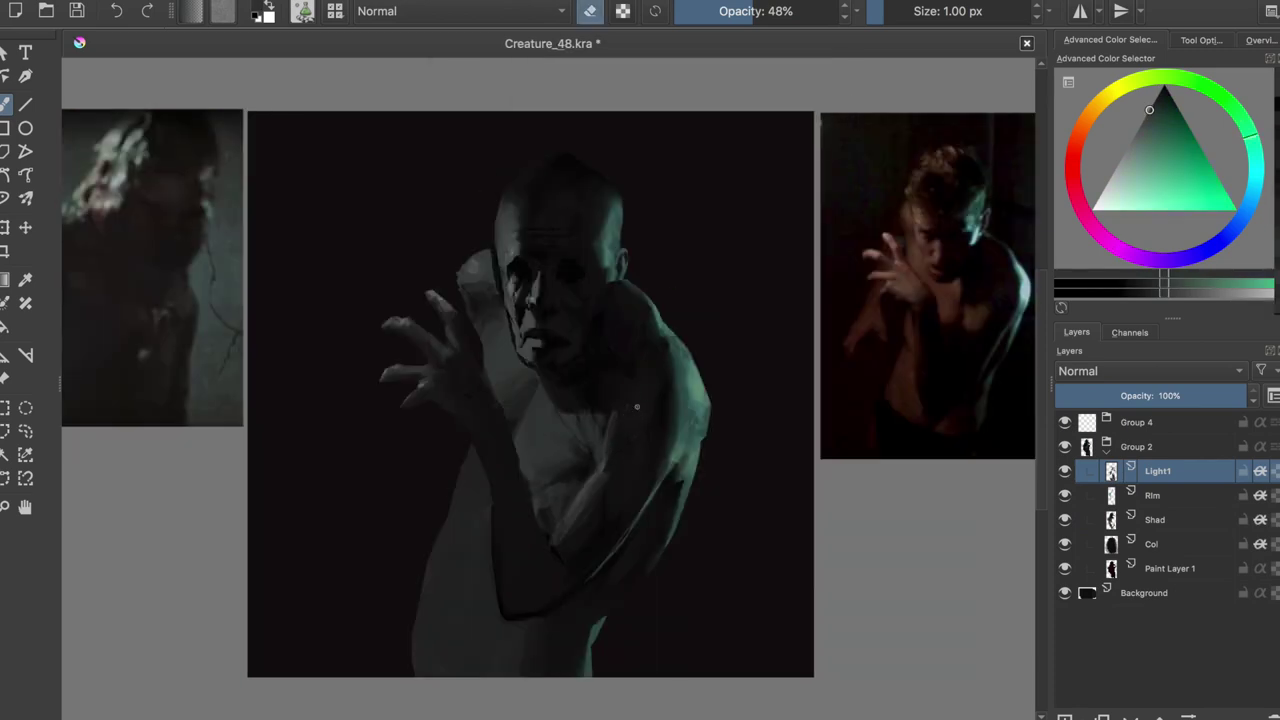
pyautogui.press('m')
pyautogui.hotkey('ctrl', 's')
pyautogui.click(501, 412)
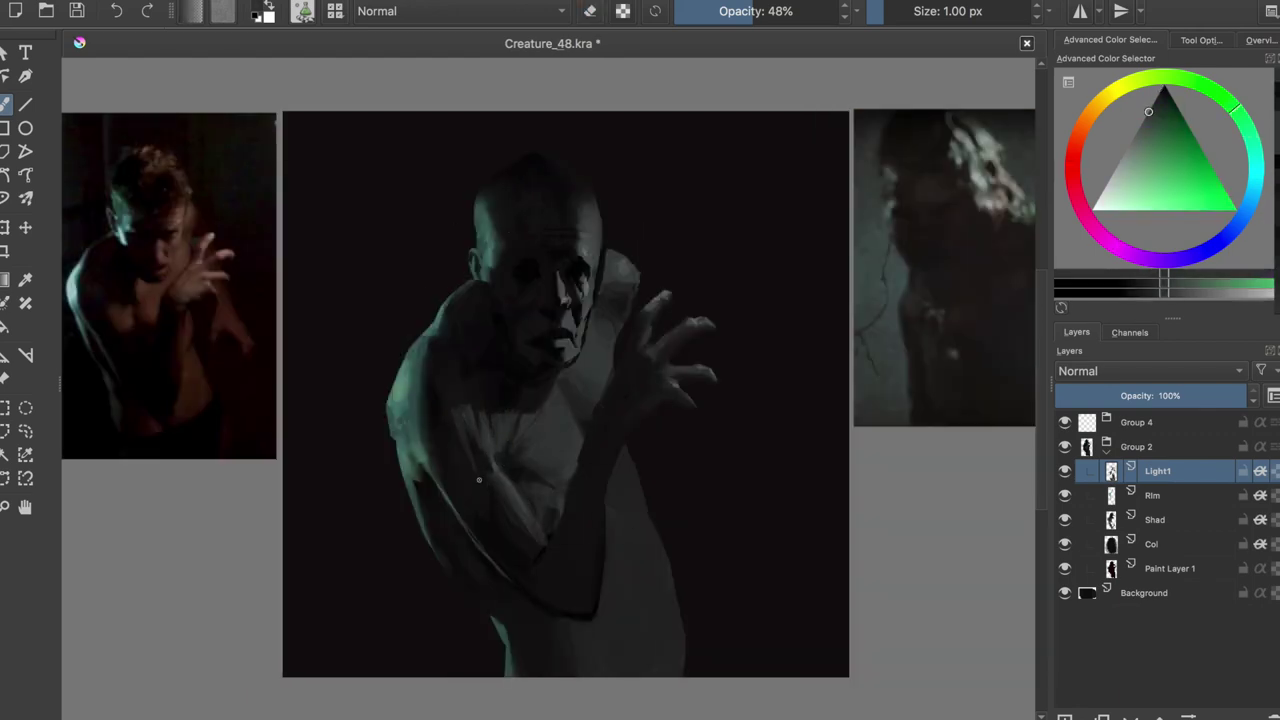
# Erase back part of the light on the chest and save
pyautogui.press('m')
pyautogui.press('e')
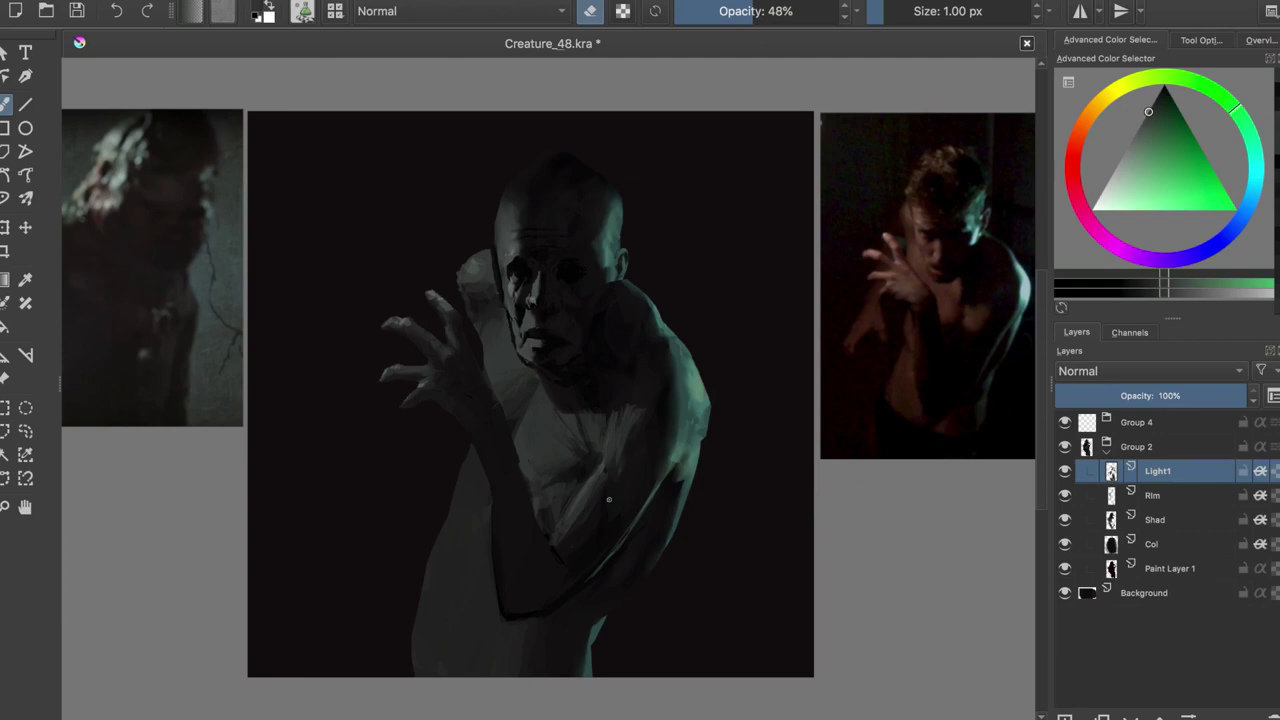
pyautogui.press('m')
pyautogui.hotkey('ctrl', 's')
pyautogui.moveTo(632, 314); pyautogui.dragTo(556, 538)
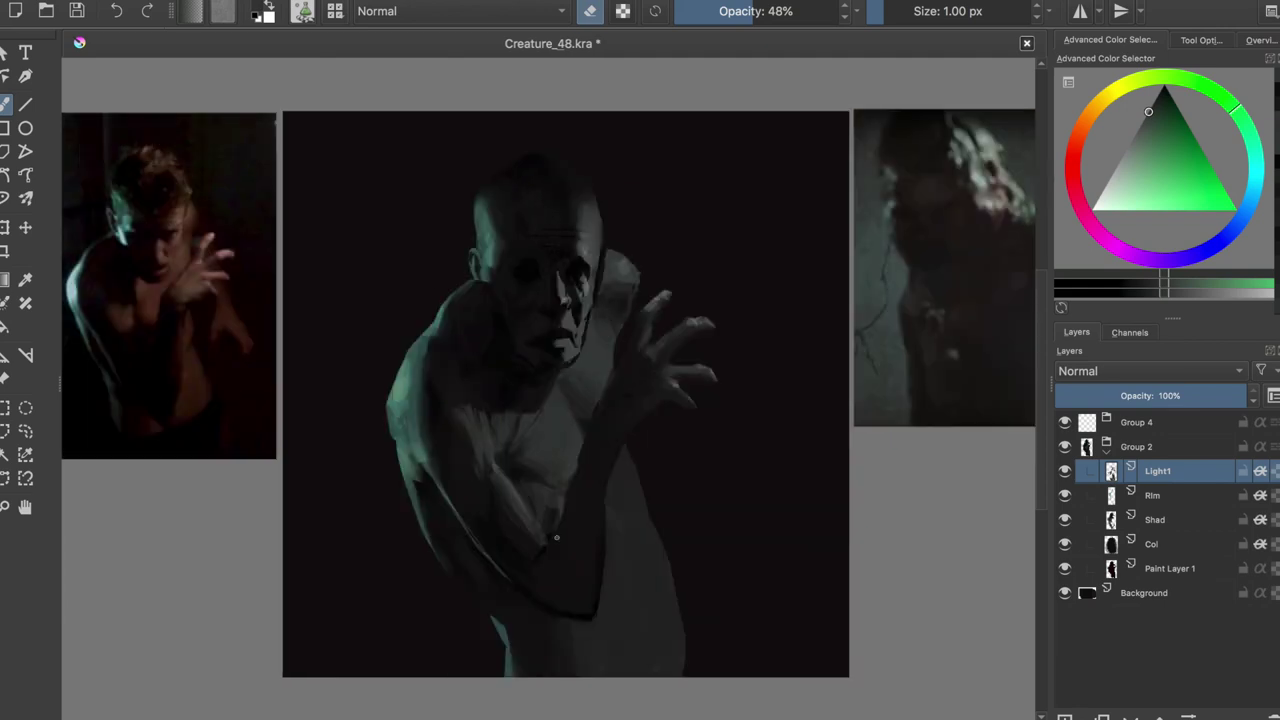
pyautogui.hotkey('ctrl', 's')
# Toggle between painting and erasing while flipping the view to check the chest, and save
pyautogui.press('e')
pyautogui.press('m')
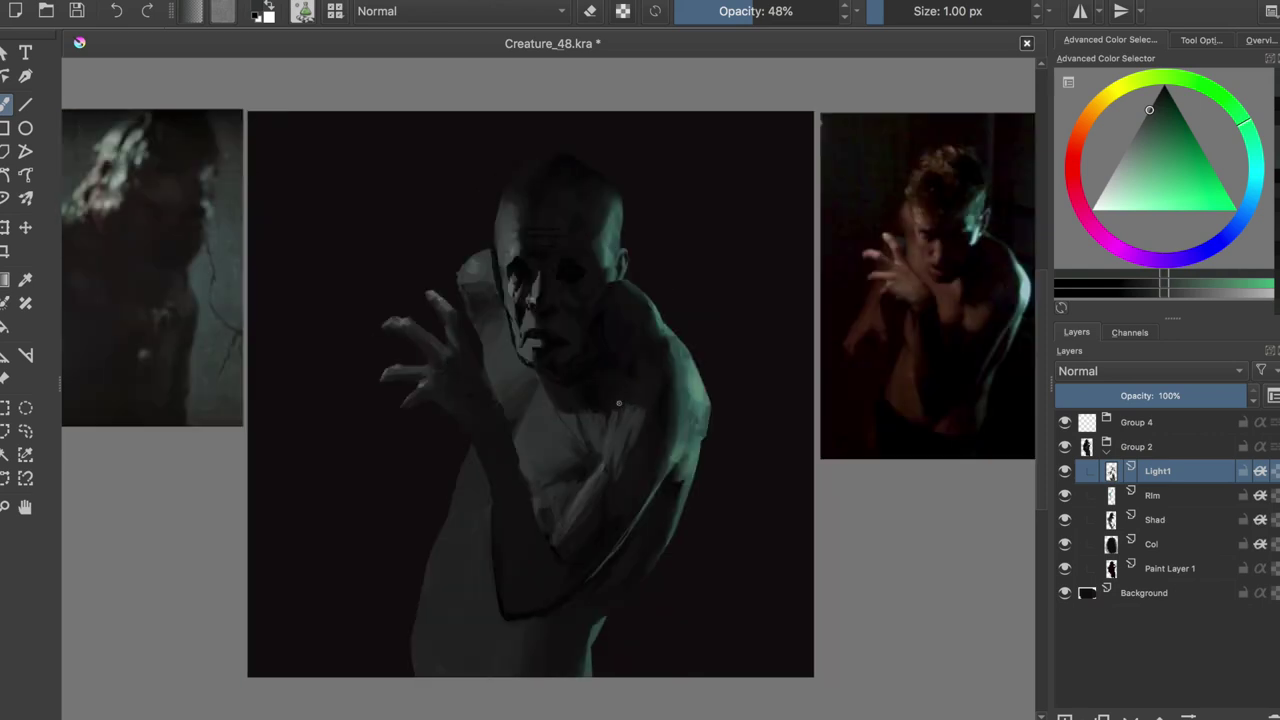
pyautogui.press('m')
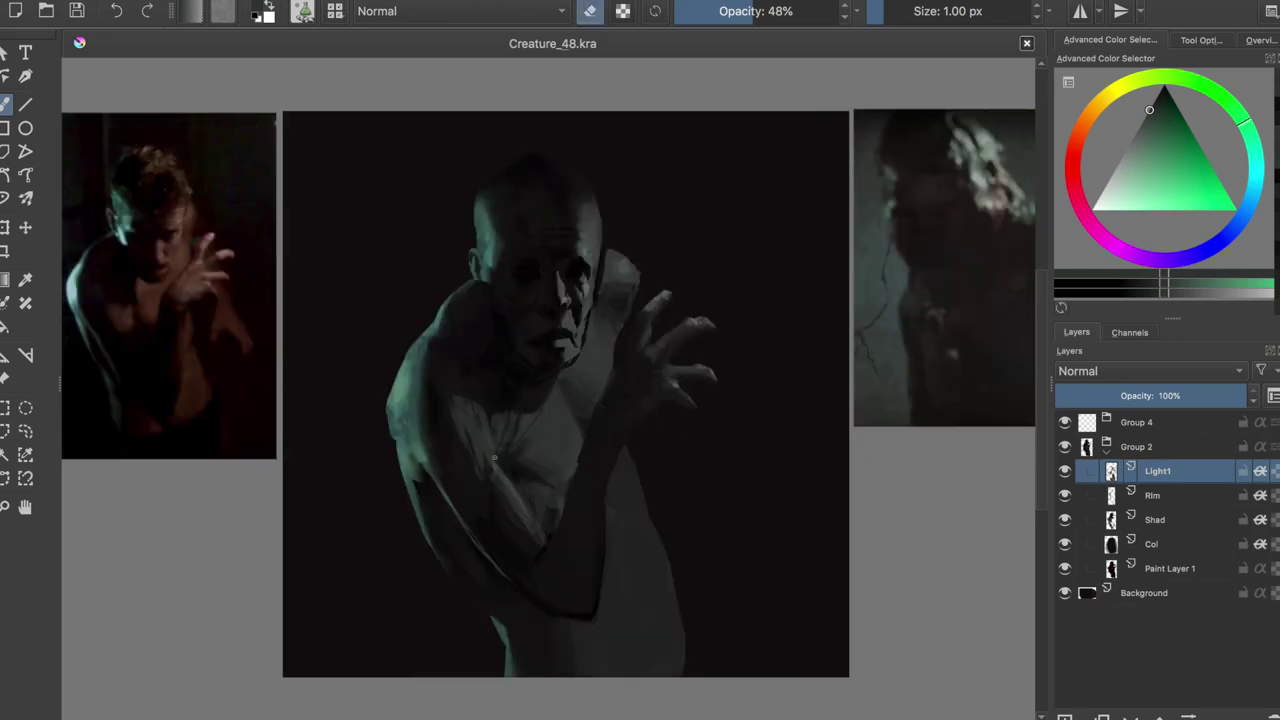
pyautogui.press('e')
pyautogui.press('m')
pyautogui.hotkey('ctrl', 's')
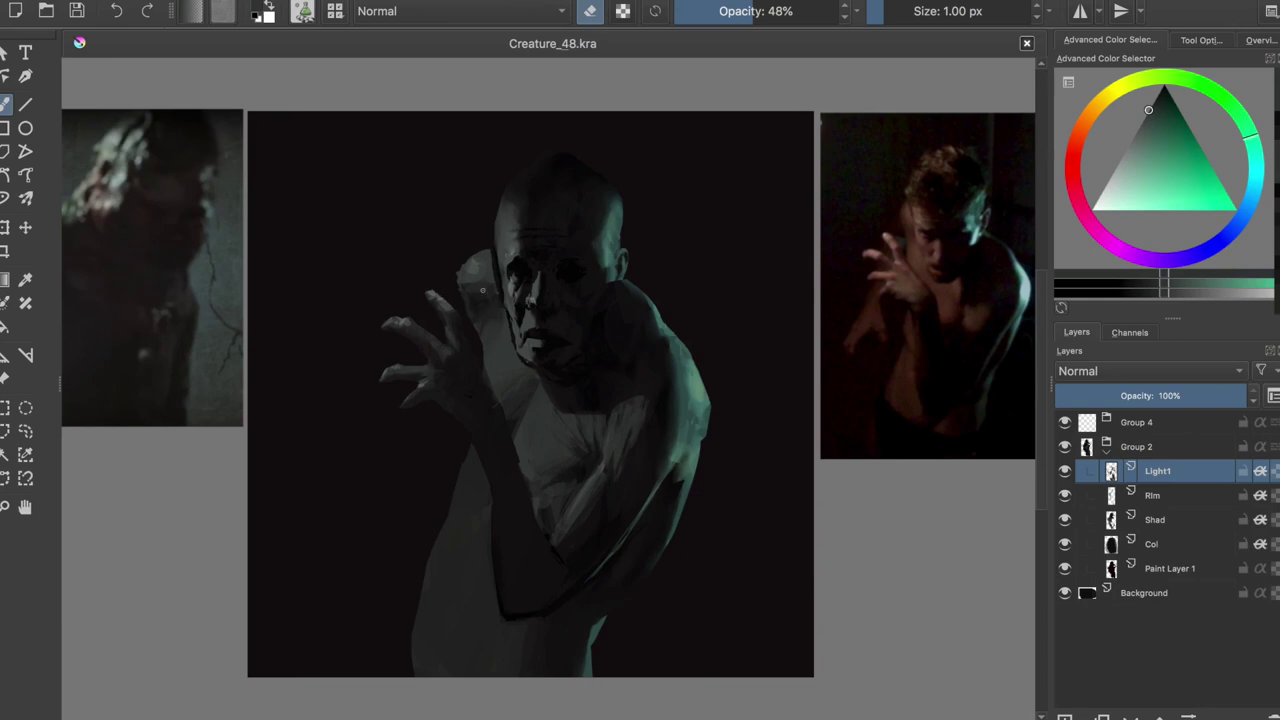
pyautogui.press('m')
# Pick a fine 1 px painting brush from the popup palette
pyautogui.press('/')
pyautogui.rightClick(612, 365)
pyautogui.click(577, 268)
# At 43% opacity, paint pale light over the hand's wrist, fingers and palm
pyautogui.scroll(1, 672, 238)
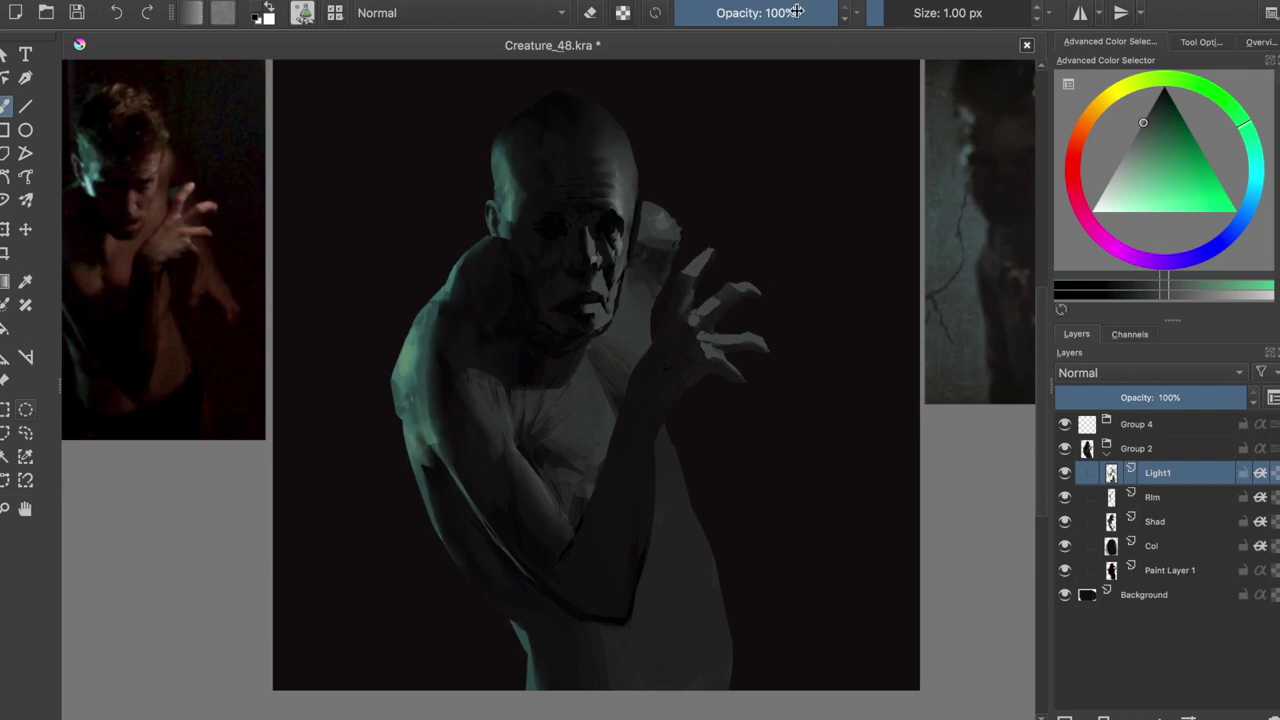
pyautogui.moveTo(820, 18); pyautogui.dragTo(772, 18)
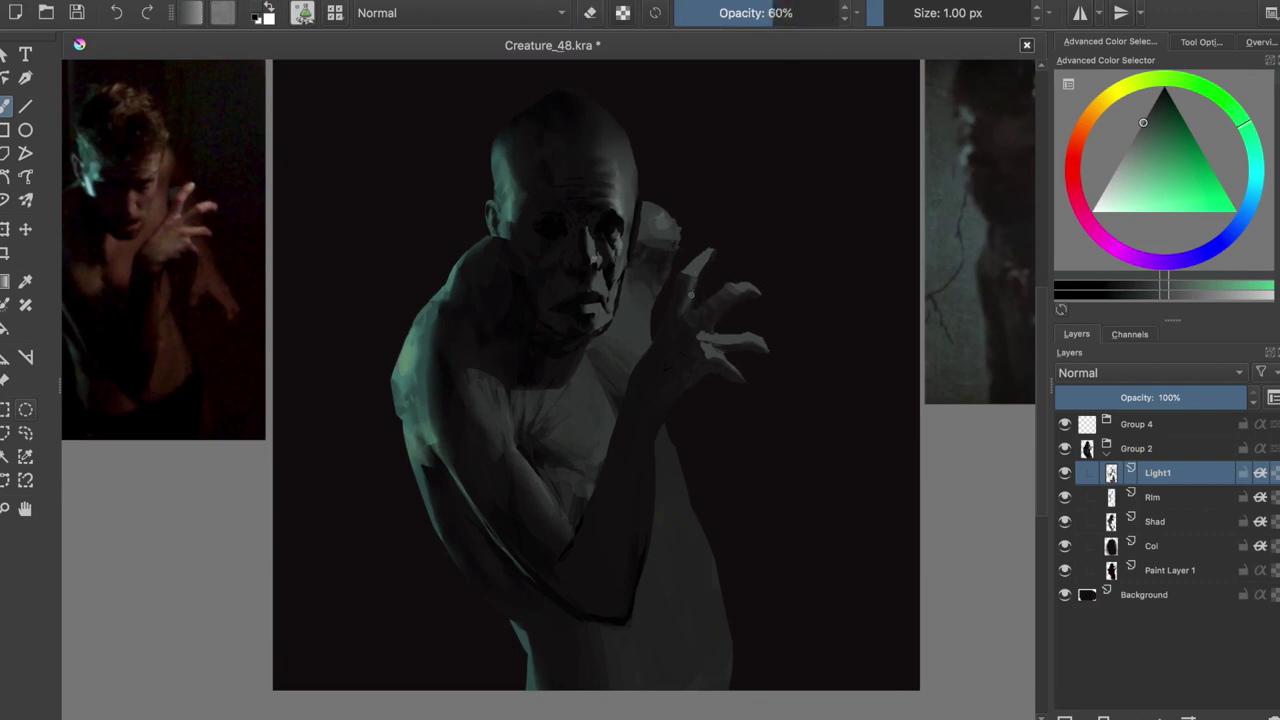
pyautogui.press('i')
pyautogui.press('i')
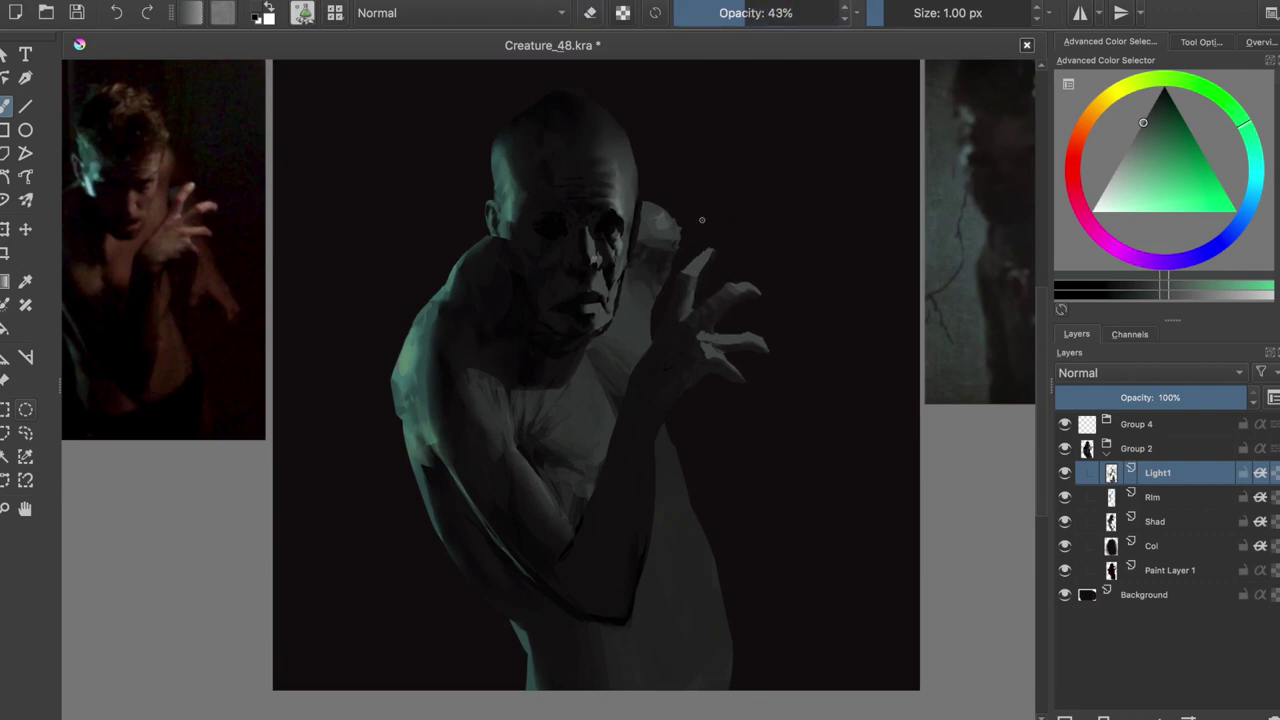
pyautogui.moveTo(690, 335); pyautogui.dragTo(645, 405)
pyautogui.moveTo(720, 300)
pyautogui.mouseDown()
pyautogui.moveTo(675, 370)
pyautogui.moveTo(682, 338)
pyautogui.mouseUp()
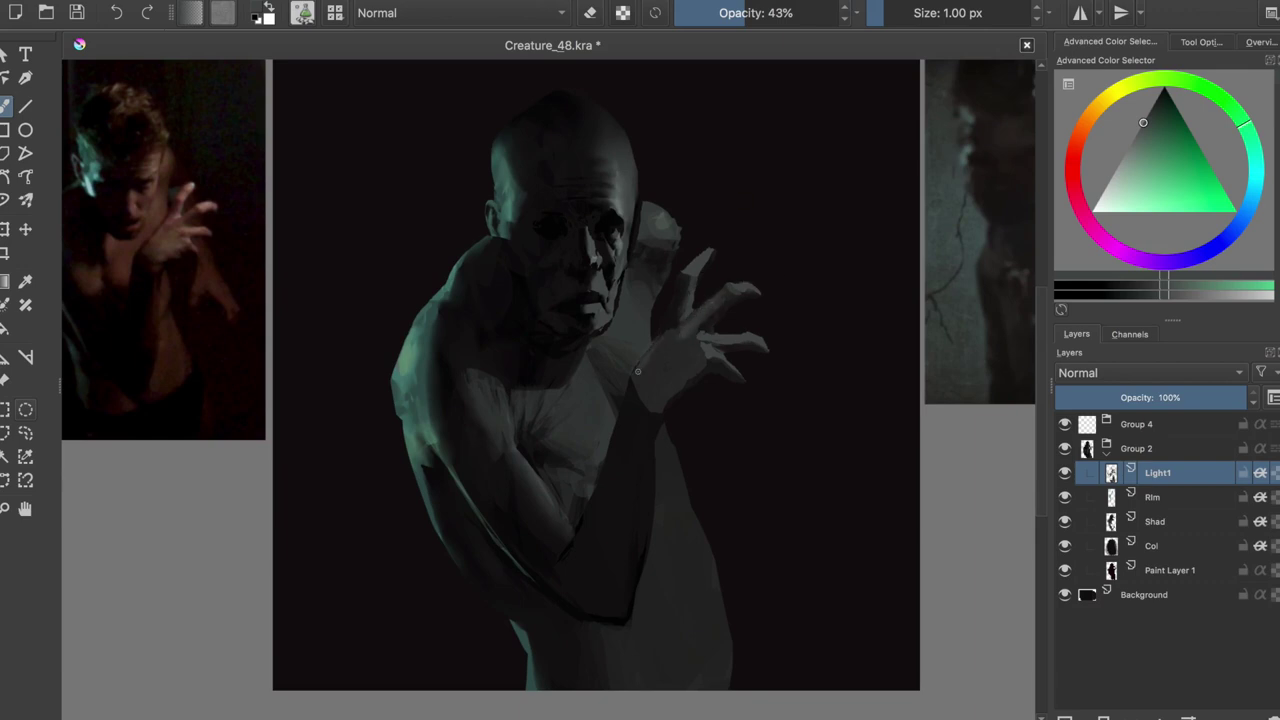
pyautogui.moveTo(662, 368)
pyautogui.mouseDown()
pyautogui.moveTo(650, 335)
pyautogui.moveTo(658, 346)
pyautogui.mouseUp()
# Choose a 36 px favourite brush preset and shrink it to about 24 px
pyautogui.press('e')
pyautogui.rightClick(677, 363)
pyautogui.click(423, 529)
pyautogui.click(663, 286)
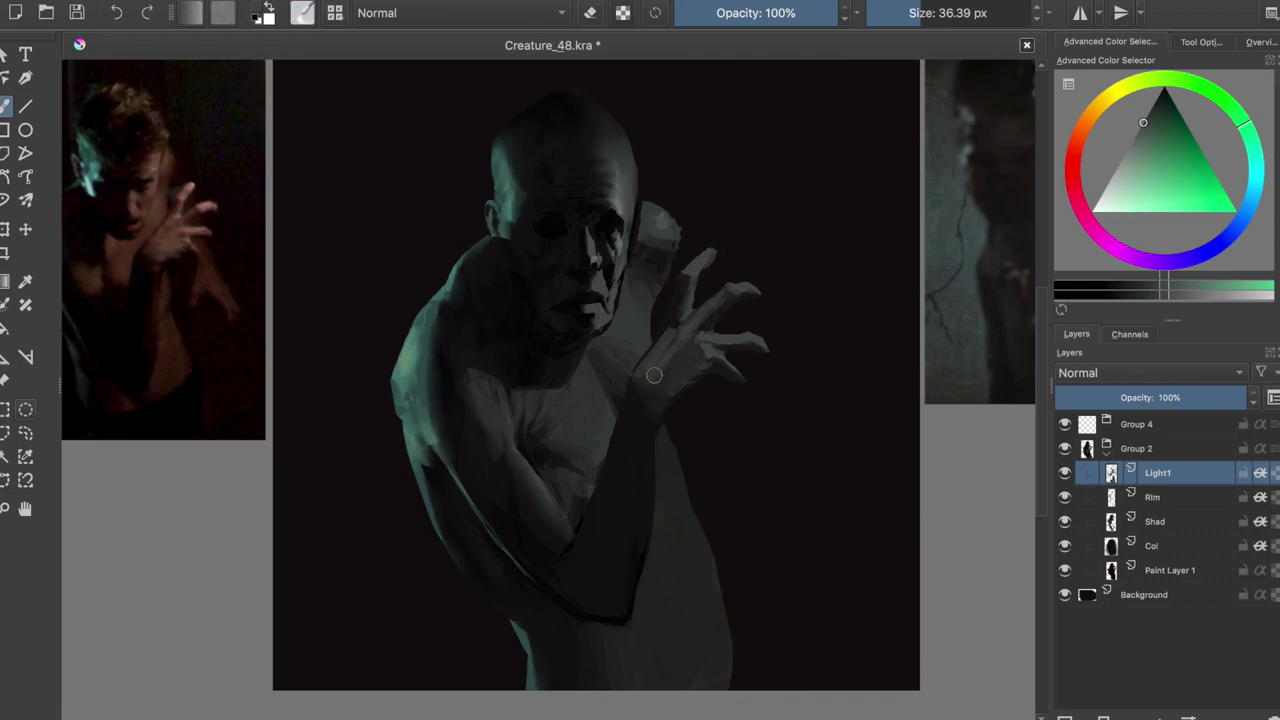
pyautogui.press('[')
pyautogui.press('e')
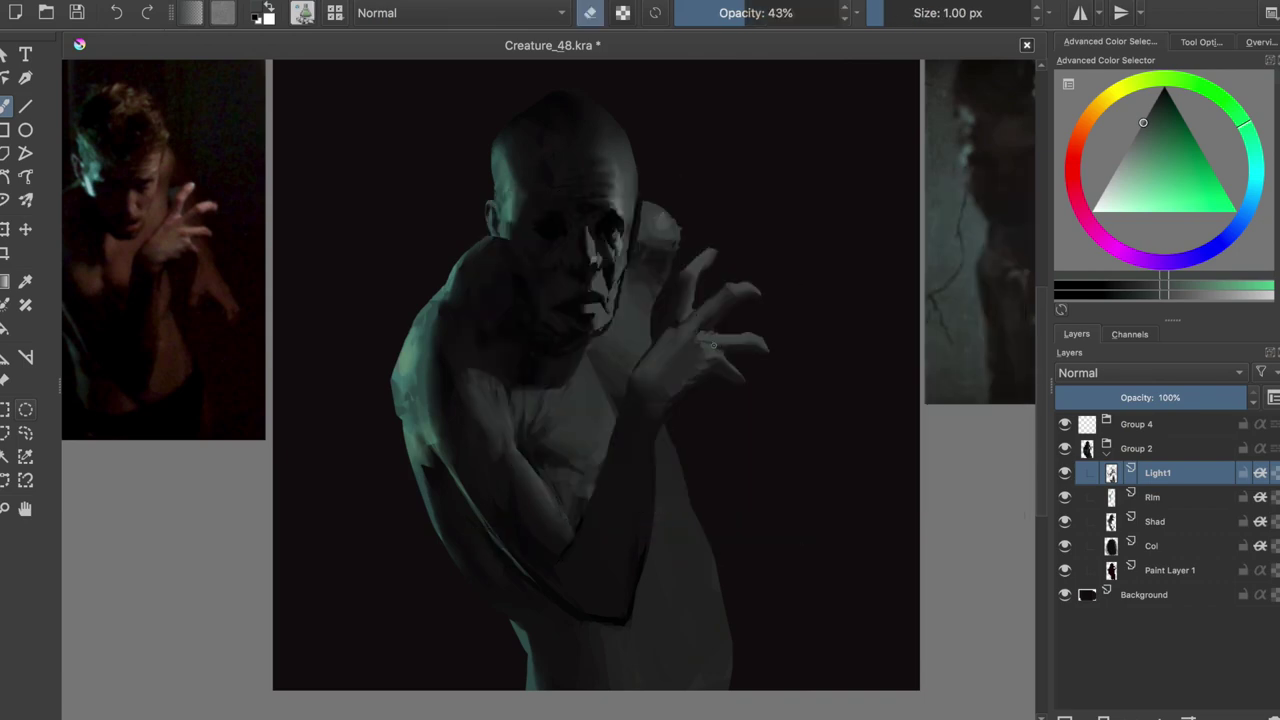
# Swap back to the previous brush preset, then close the preset chooser
pyautogui.press('/')
pyautogui.press('F6')
pyautogui.press('Escape')
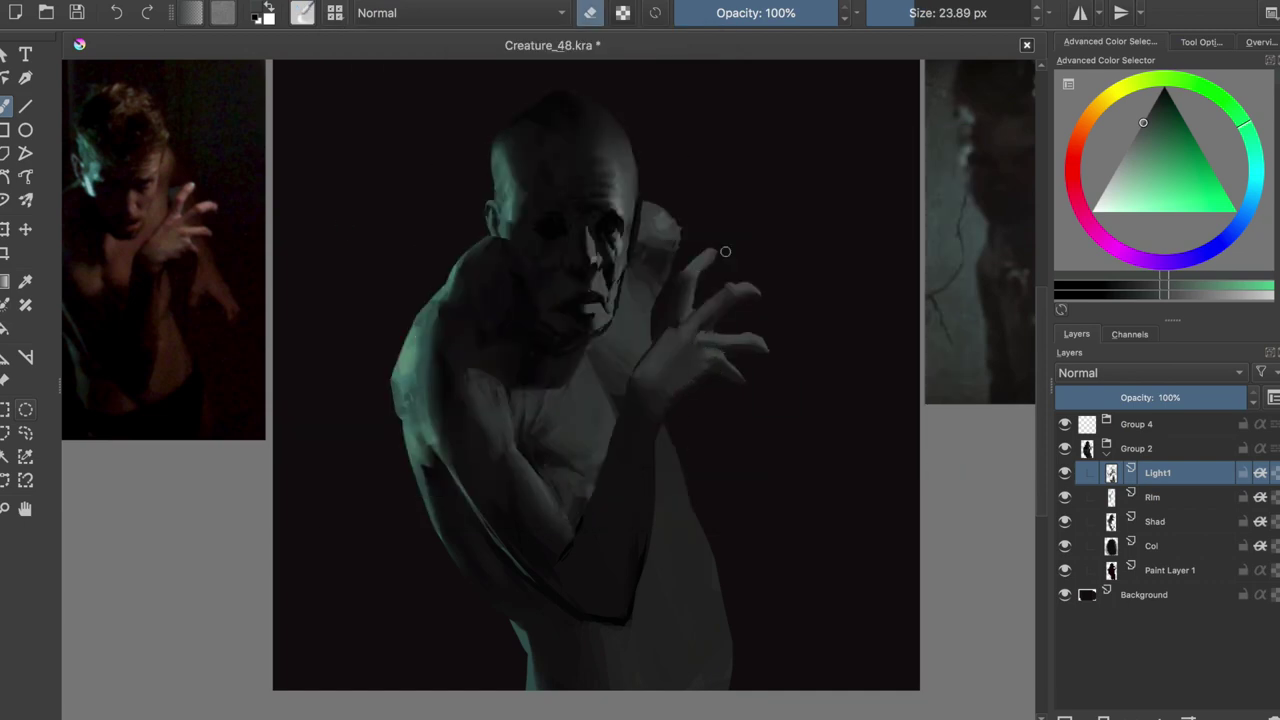
pyautogui.rightClick(679, 320)
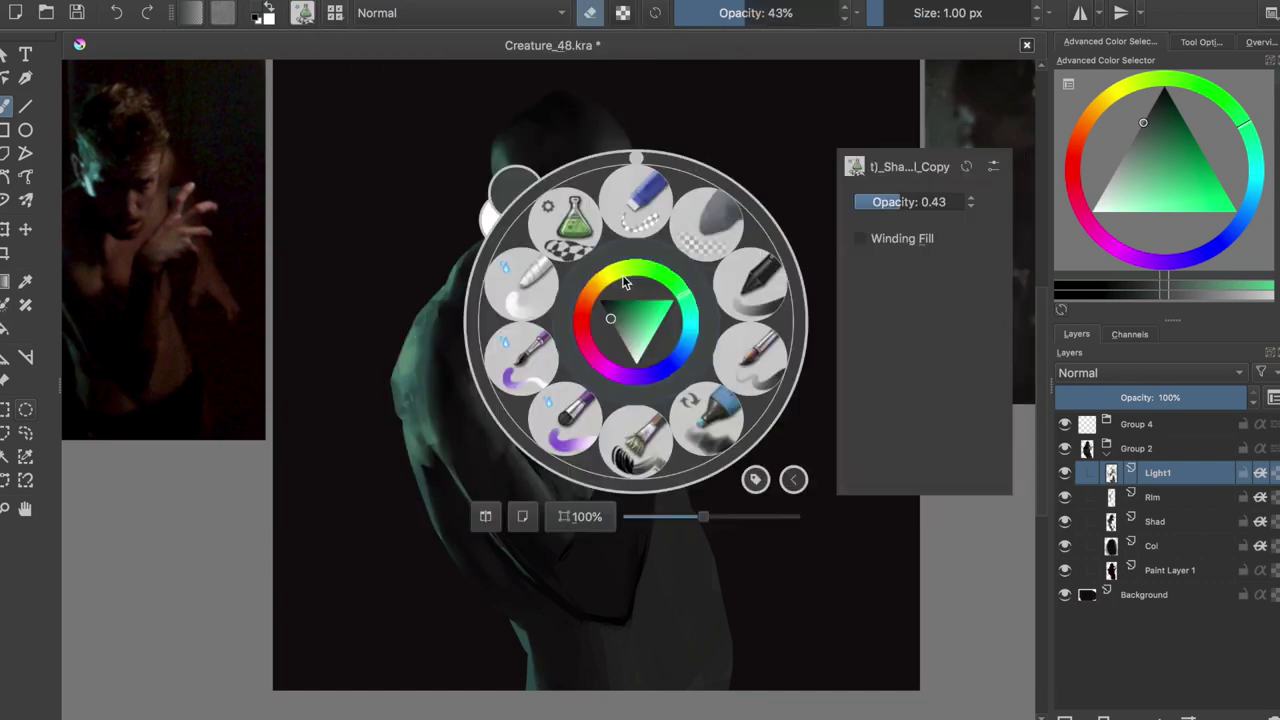
pyautogui.press('F6')
pyautogui.press('Escape')
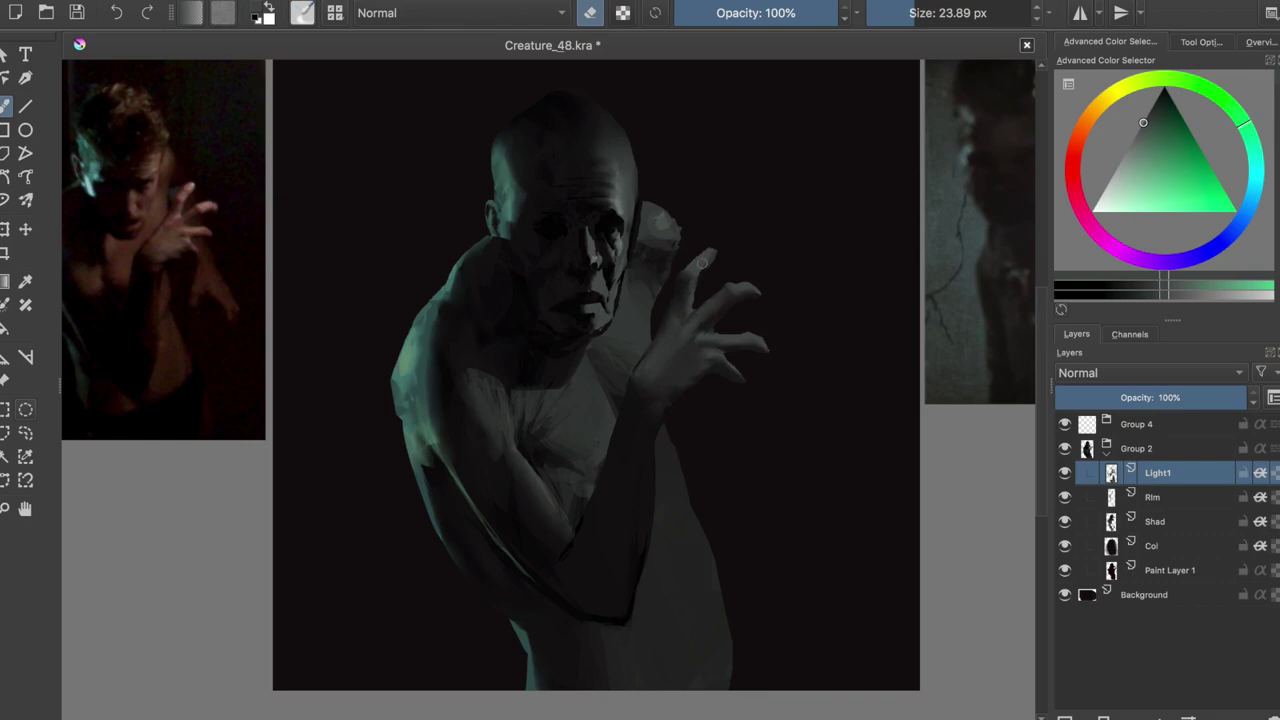
# Remove the Wet Paint Details preset from the My Favorites brush tag
pyautogui.rightClick(642, 380)
pyautogui.press('F6')
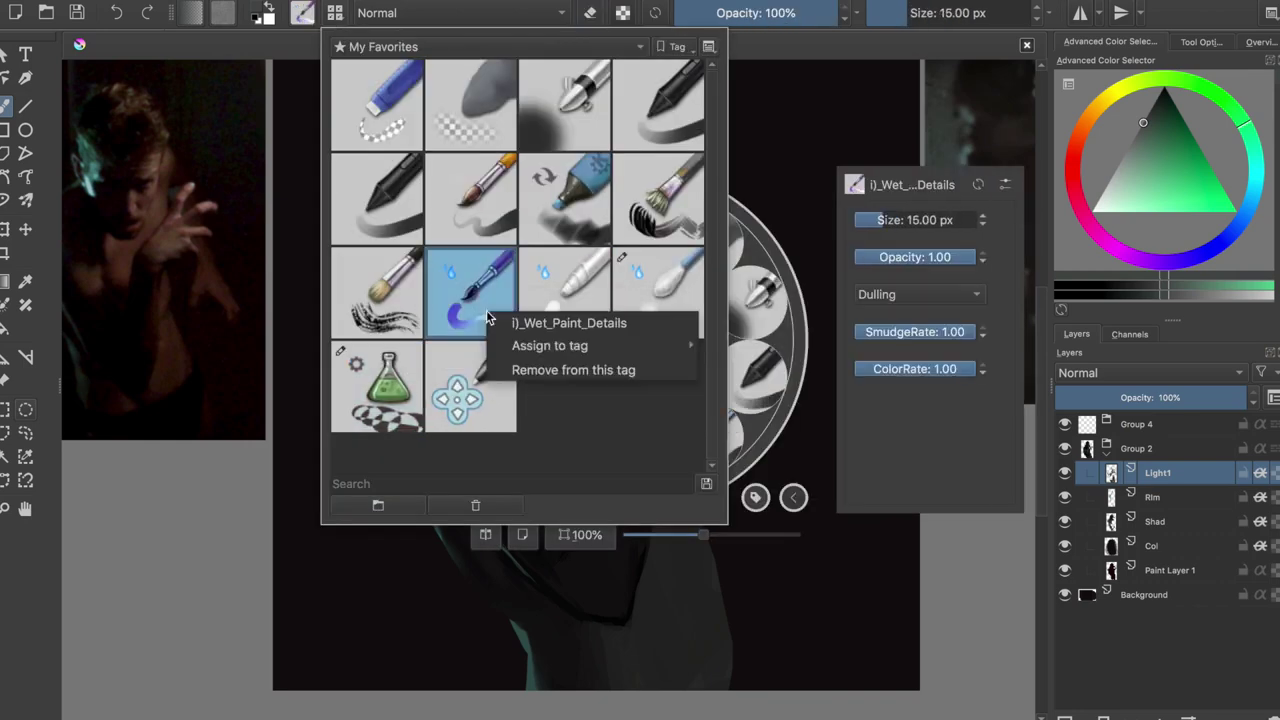
pyautogui.rightClick(575, 190)
pyautogui.click(657, 257)
pyautogui.rightClick(475, 115)
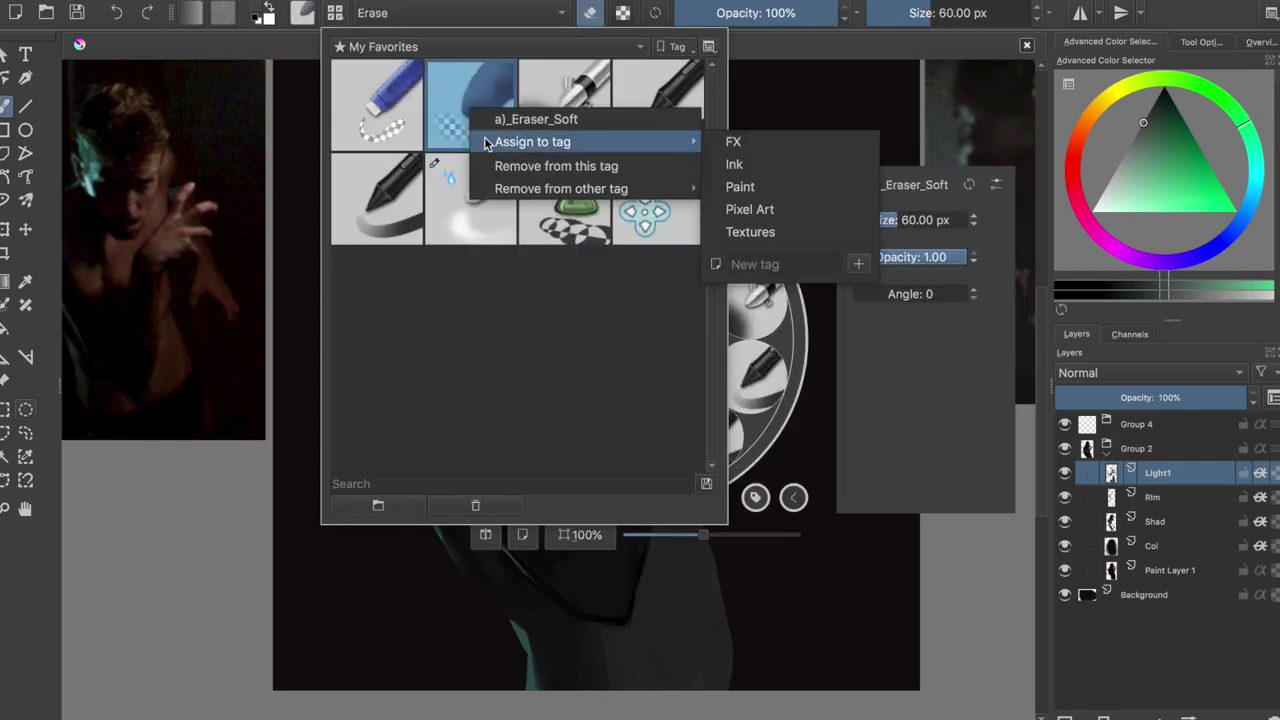
pyautogui.press('Escape')
pyautogui.press('Escape')
pyautogui.click(775, 205)
# On Paint Layer 1, erase light from the fingertips with the 15.55 px brush and pick dark green
pyautogui.press('/')
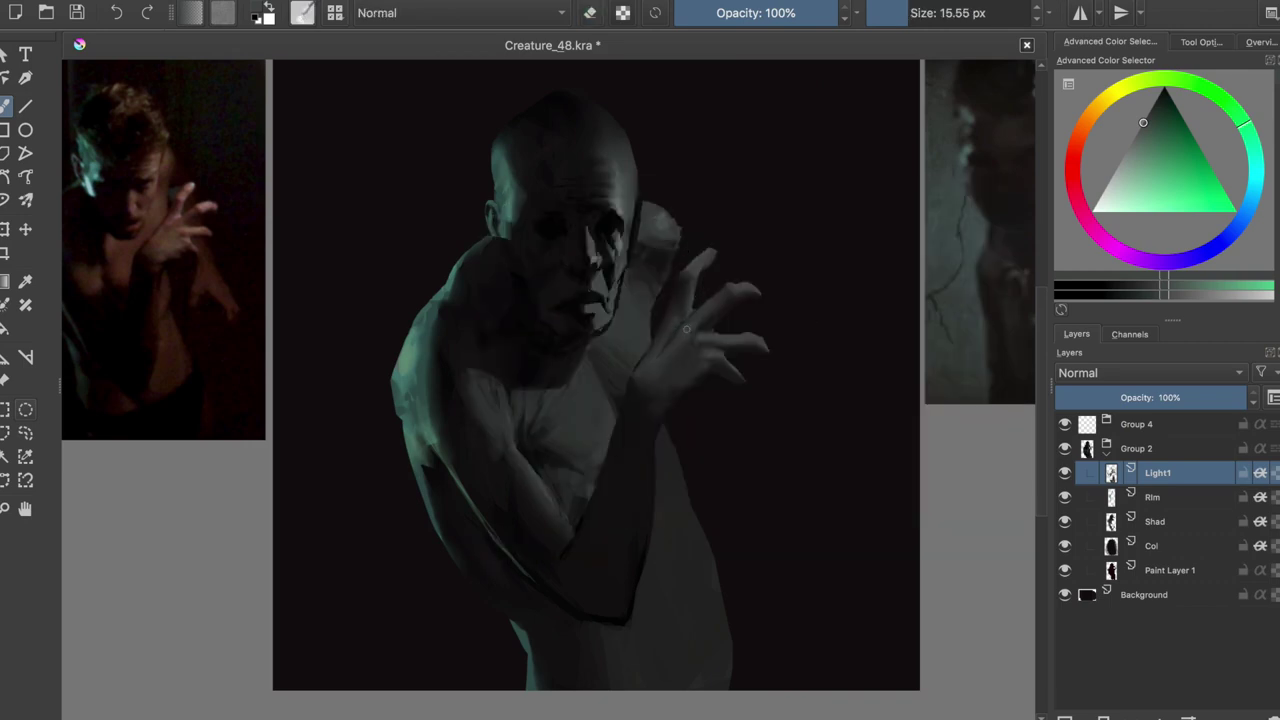
pyautogui.rightClick(761, 290)
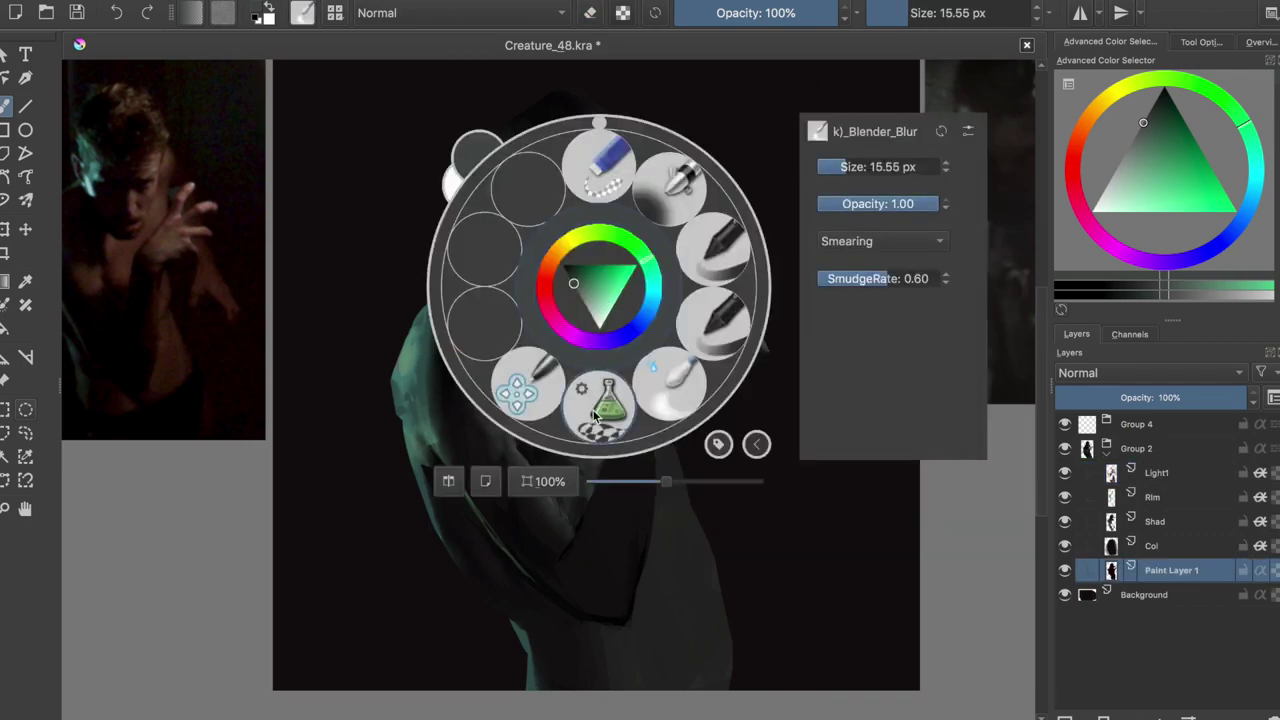
pyautogui.click(708, 262)
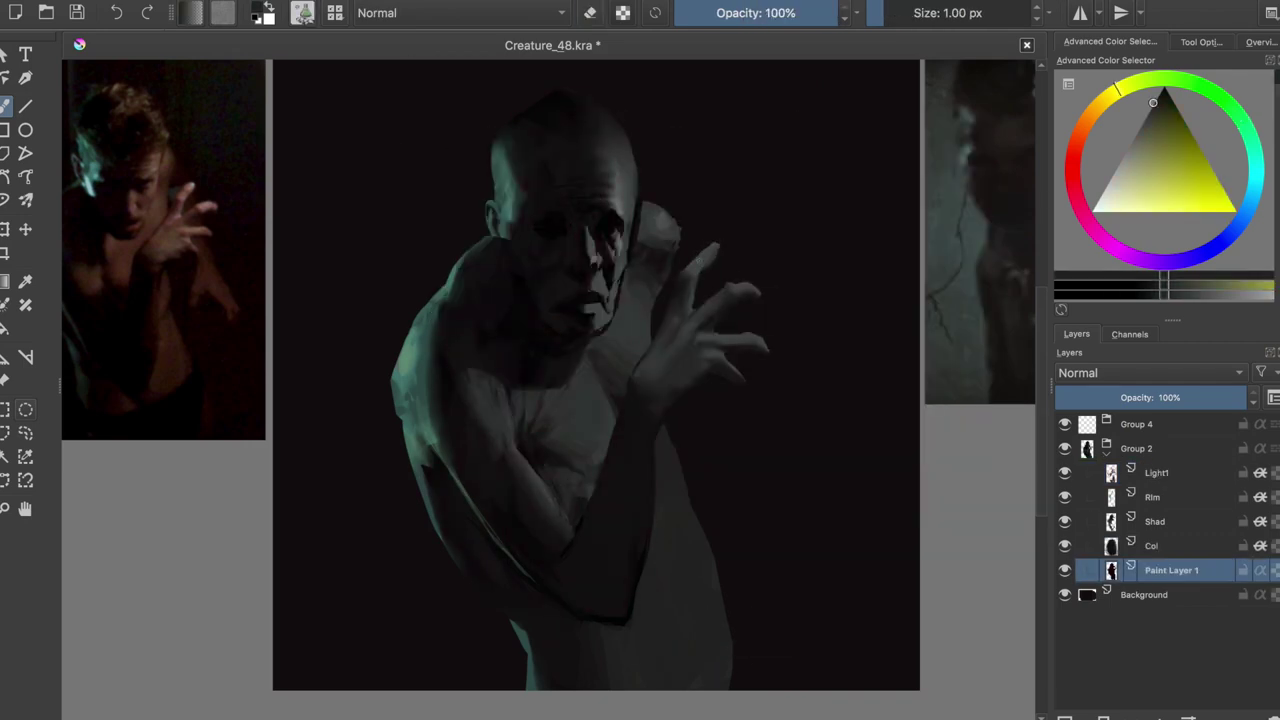
pyautogui.press('e')
pyautogui.moveTo(749, 283)
pyautogui.mouseDown()
pyautogui.moveTo(764, 284)
pyautogui.moveTo(732, 300)
pyautogui.mouseUp()
pyautogui.press('e')
pyautogui.keyDown('ctrl'); pyautogui.click(791, 263); pyautogui.keyUp('ctrl')
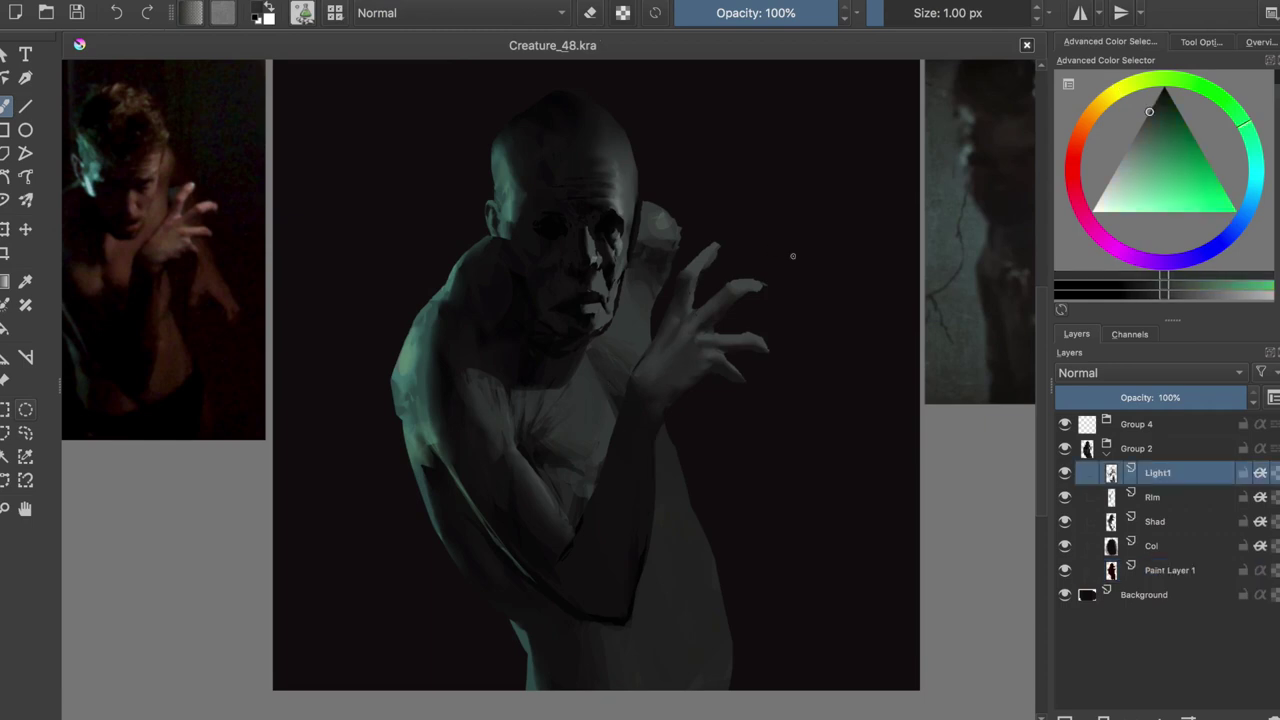
# Mirror-check the hand, save, and toggle Paint Layer 1 visibility to compare before returning to Light1
pyautogui.press('e')
pyautogui.press('m')
pyautogui.press('m')
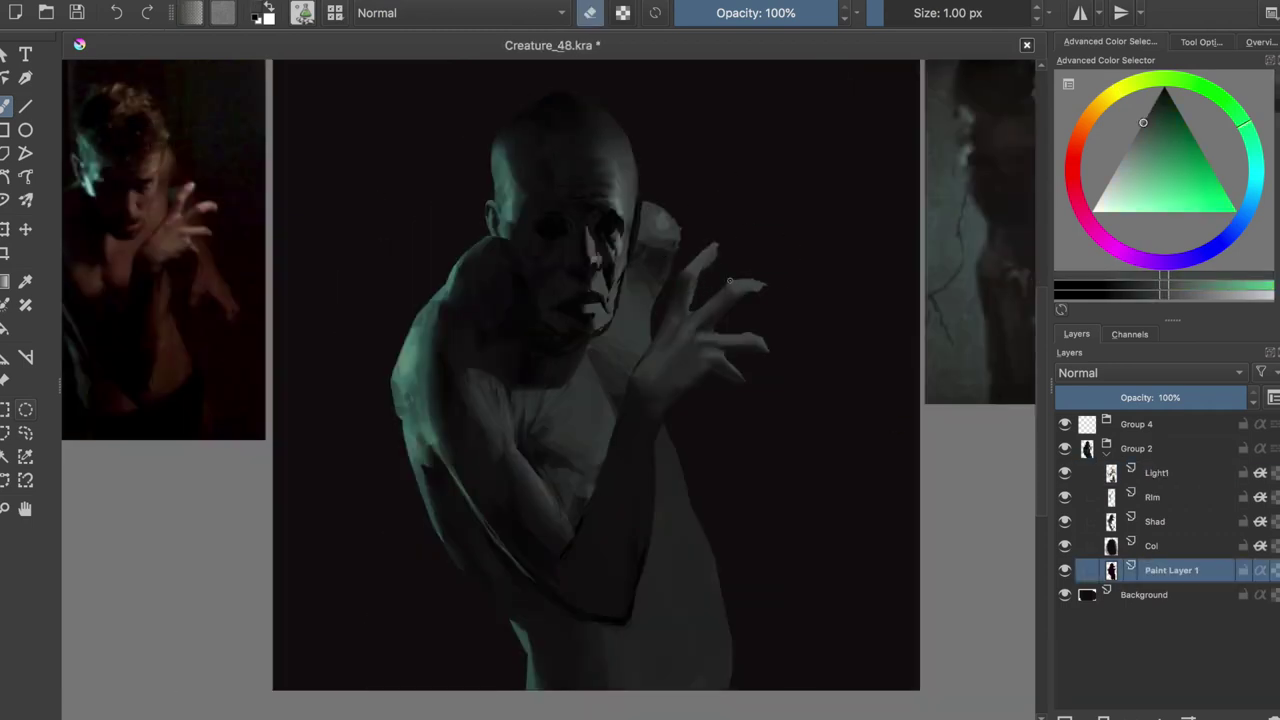
pyautogui.press('e')
pyautogui.hotkey('ctrl', 's')
pyautogui.press('m')
pyautogui.press('m')
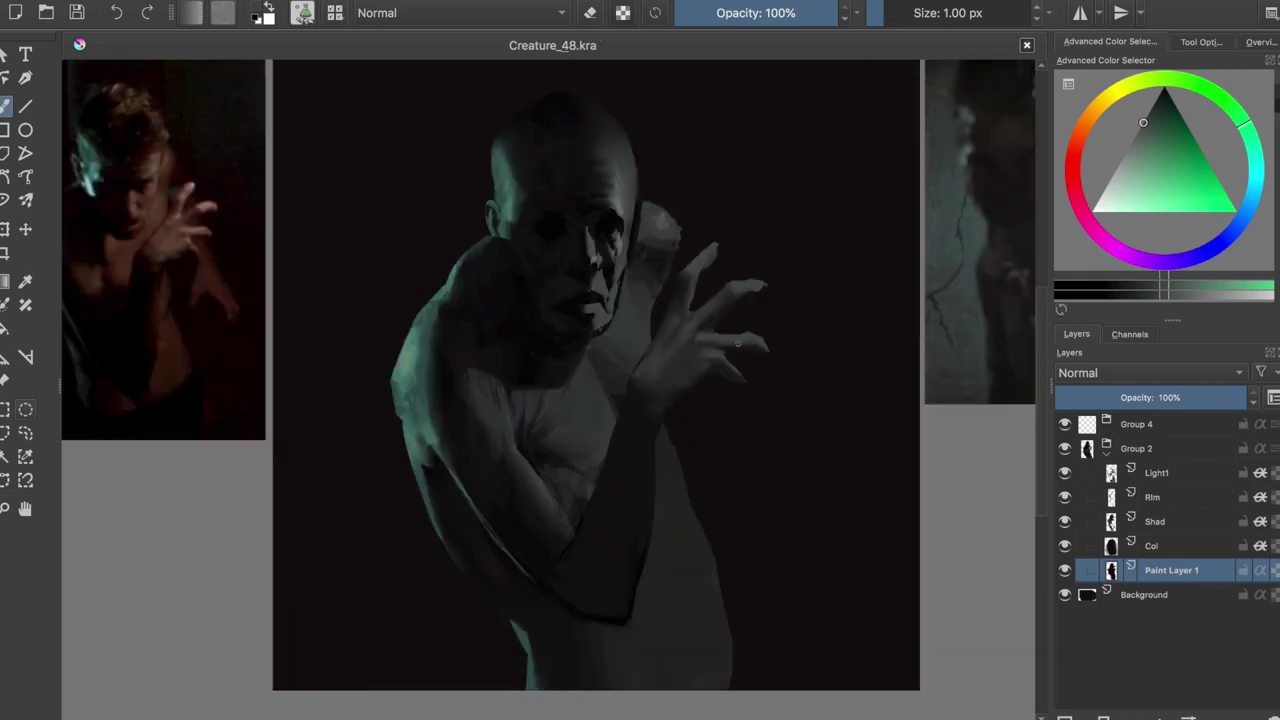
pyautogui.click(1064, 570)
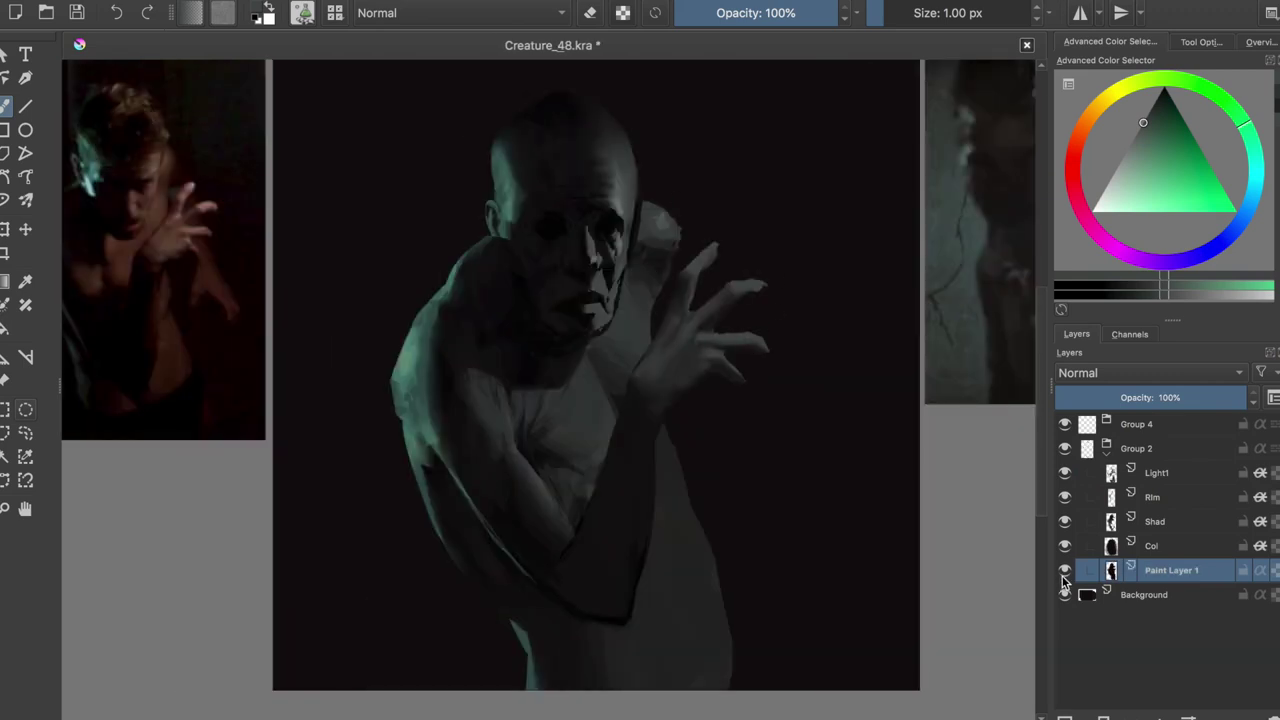
pyautogui.hotkey('ctrl', 's')
pyautogui.click(752, 322)
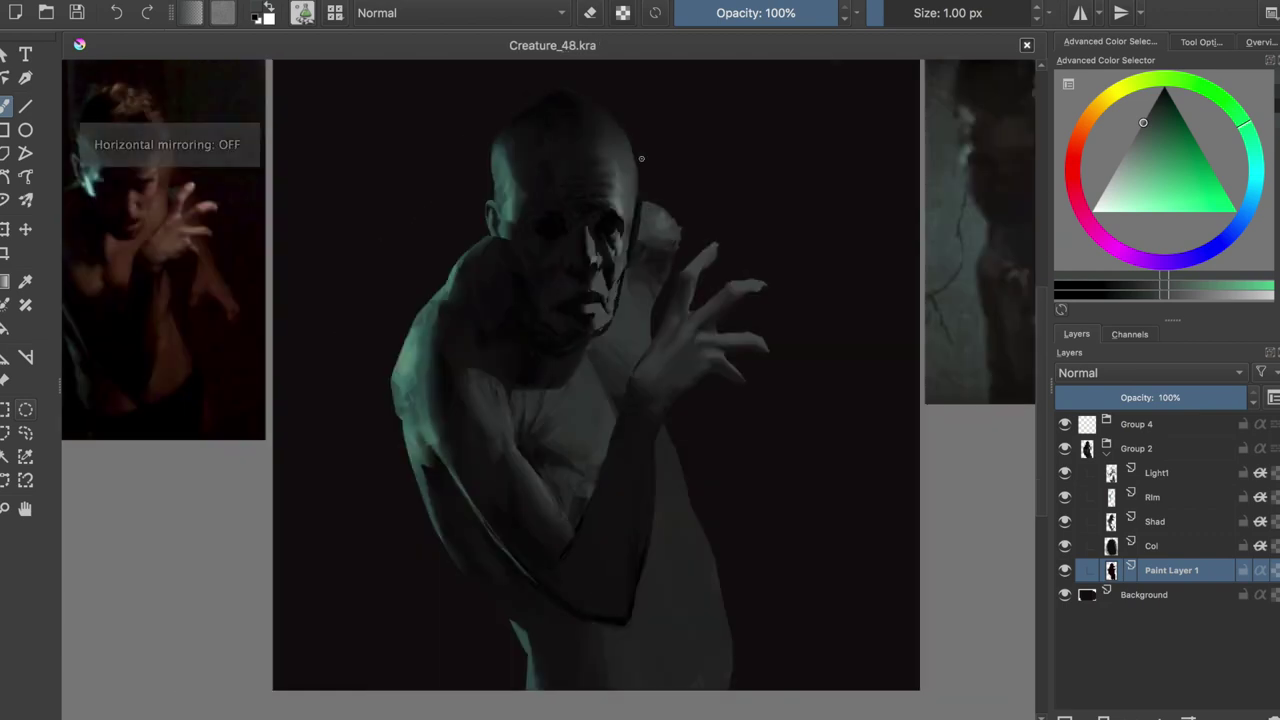
# Set the painting brush to about 14 px, briefly trying the fine low-opacity eraser
pyautogui.press('e')
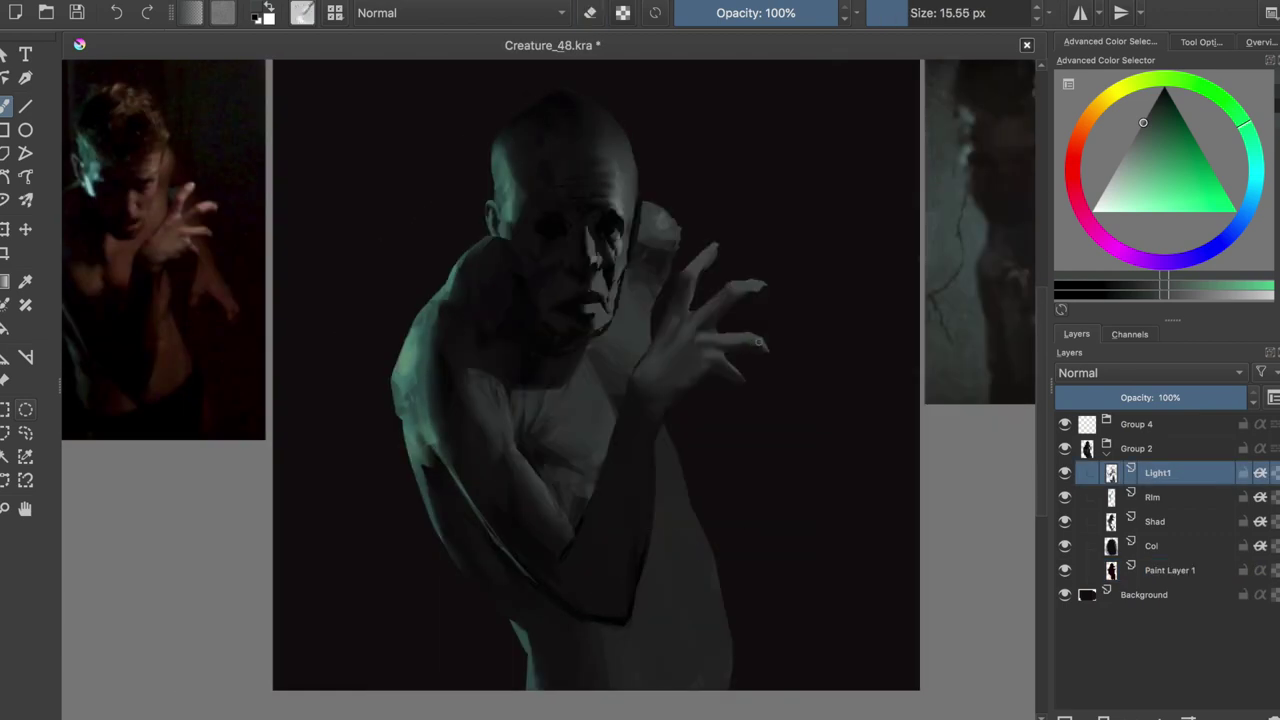
pyautogui.press(']')
pyautogui.press(']')
pyautogui.press('[')
pyautogui.press('[')
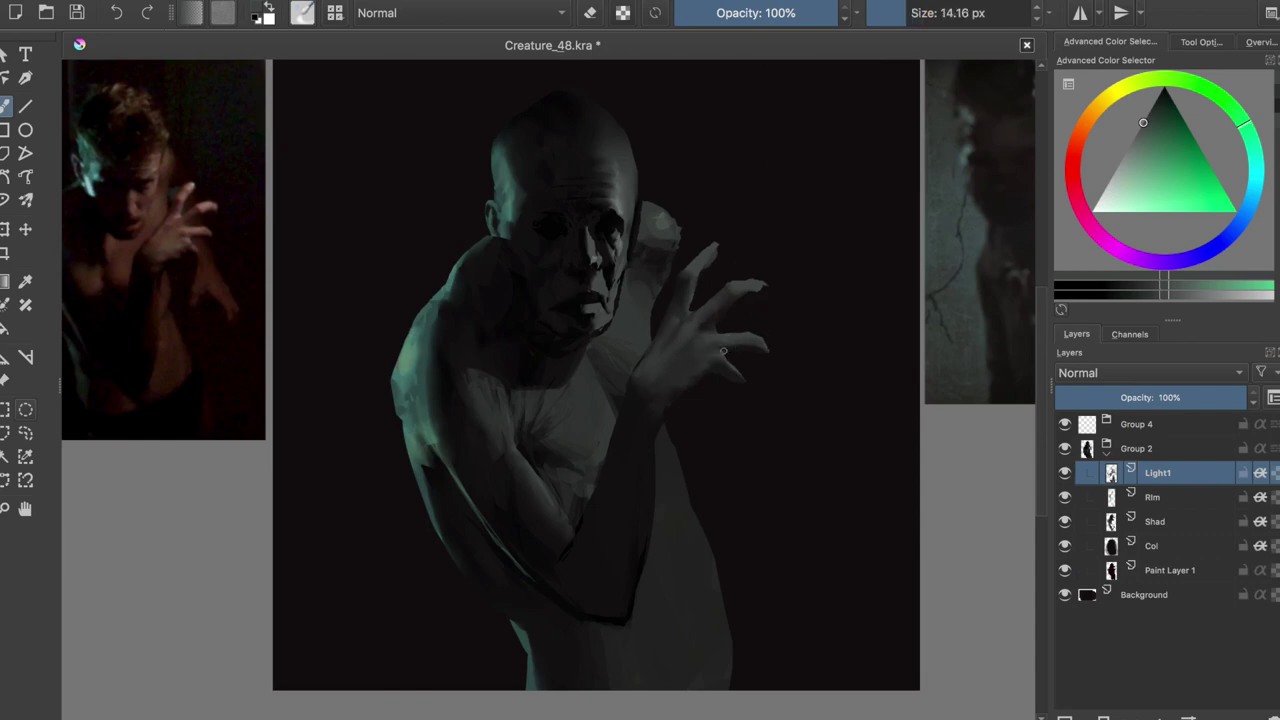
pyautogui.rightClick(632, 371)
pyautogui.click(654, 457)
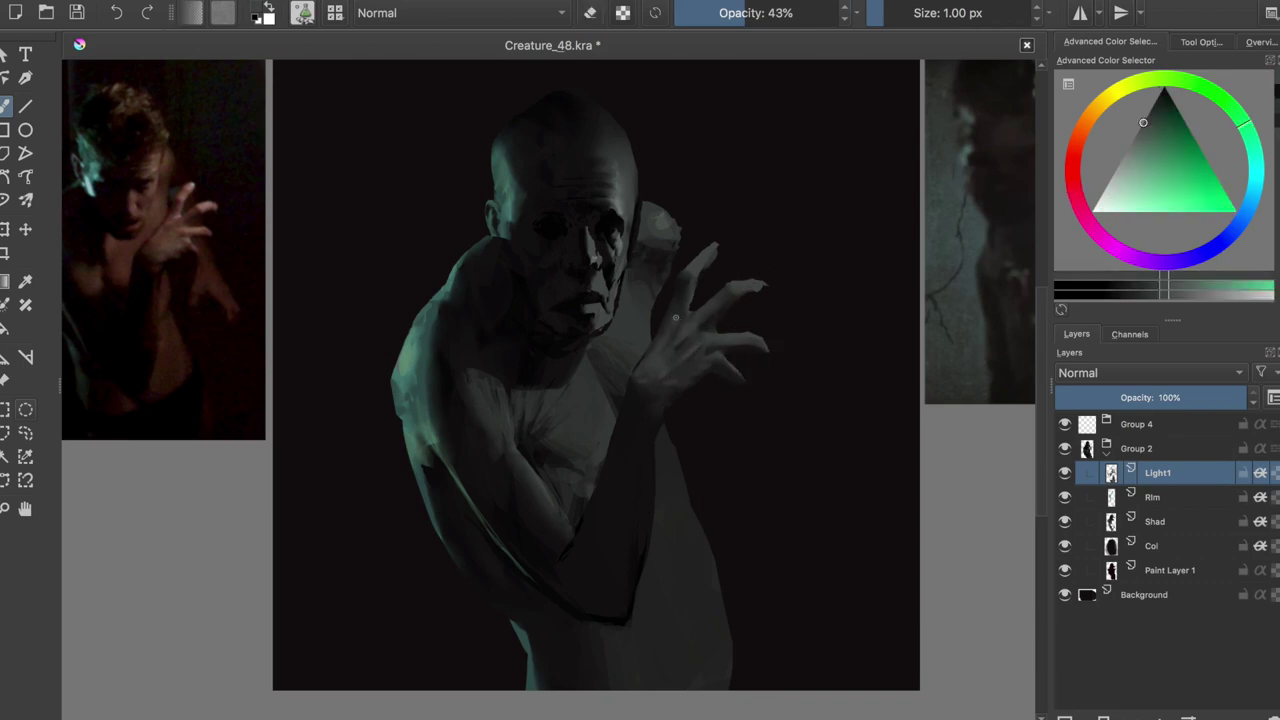
pyautogui.rightClick(675, 317)
pyautogui.click(679, 377)
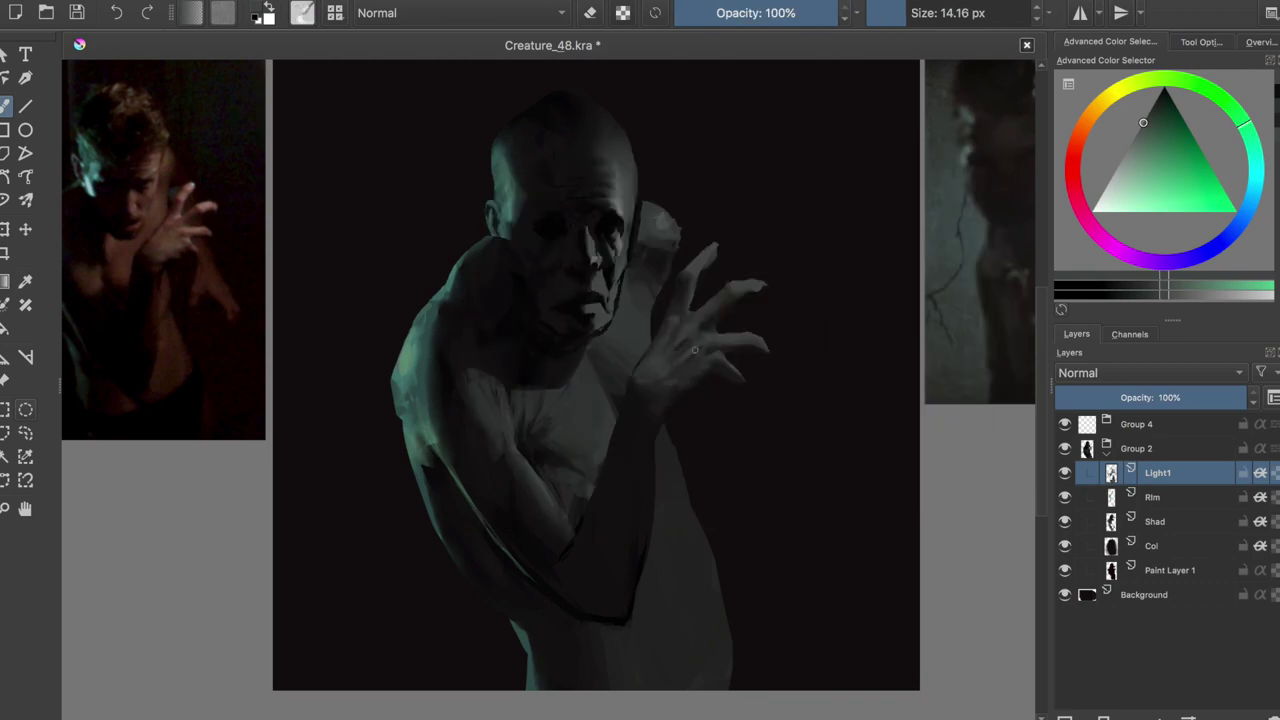
# Check the figure in mirrored view, select Paint Layer 1, and save
pyautogui.press('m')
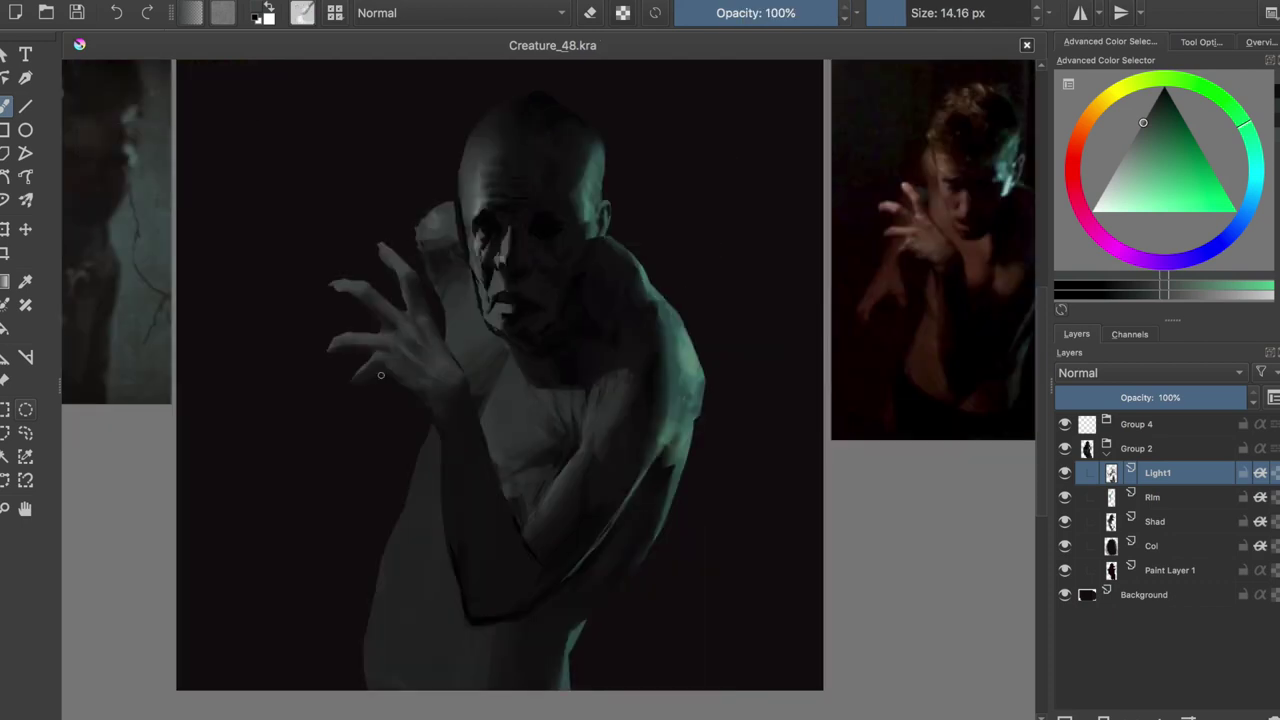
pyautogui.press('m')
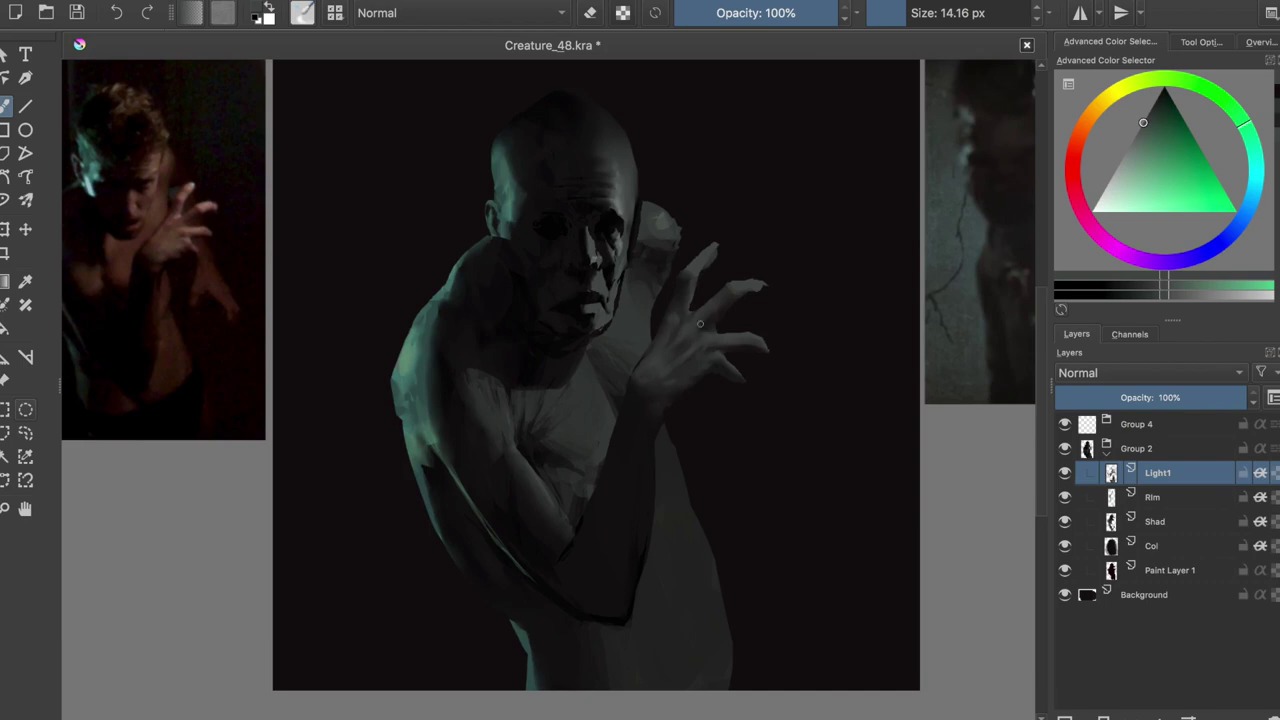
pyautogui.click(706, 320)
pyautogui.press('/')
pyautogui.press('m')
pyautogui.press('m')
pyautogui.hotkey('ctrl', 's')
# Erase a small bit of the figure's base paint on Paint Layer 1, checking it mirrored
pyautogui.press('e')
pyautogui.click(742, 402)
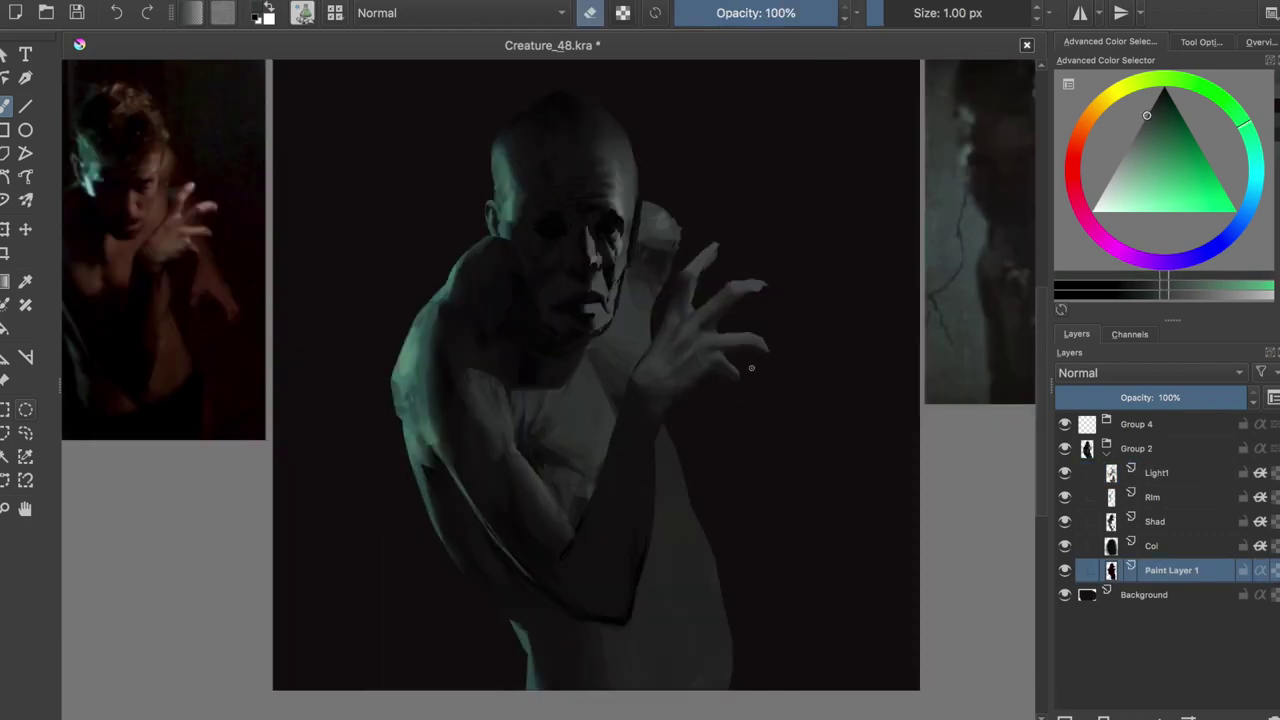
pyautogui.press('m')
pyautogui.press('e')
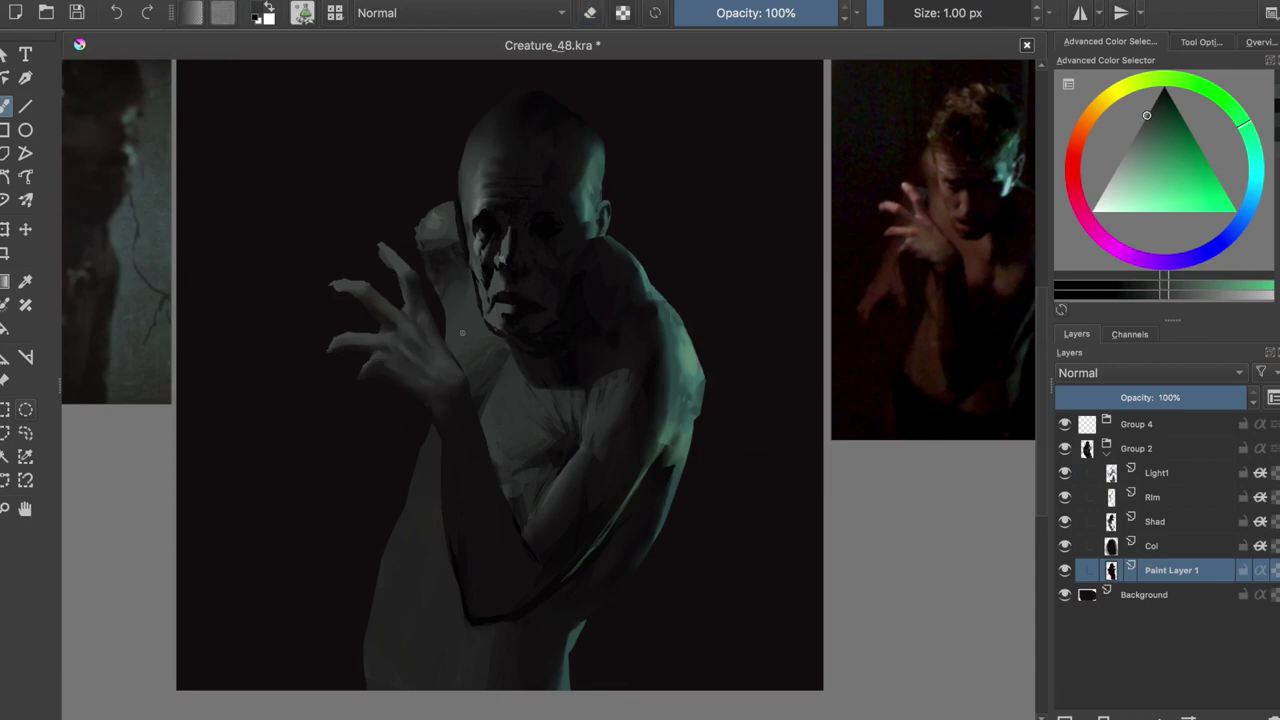
pyautogui.press('m')
pyautogui.press('m')
pyautogui.press('m')
# Lower the Light1 layer opacity to about 96% and choose a larger soft brush
pyautogui.press('pageup')
pyautogui.press('pageup')
pyautogui.press('pageup')
pyautogui.click(767, 10)
pyautogui.rightClick(609, 251)
pyautogui.click(607, 122)
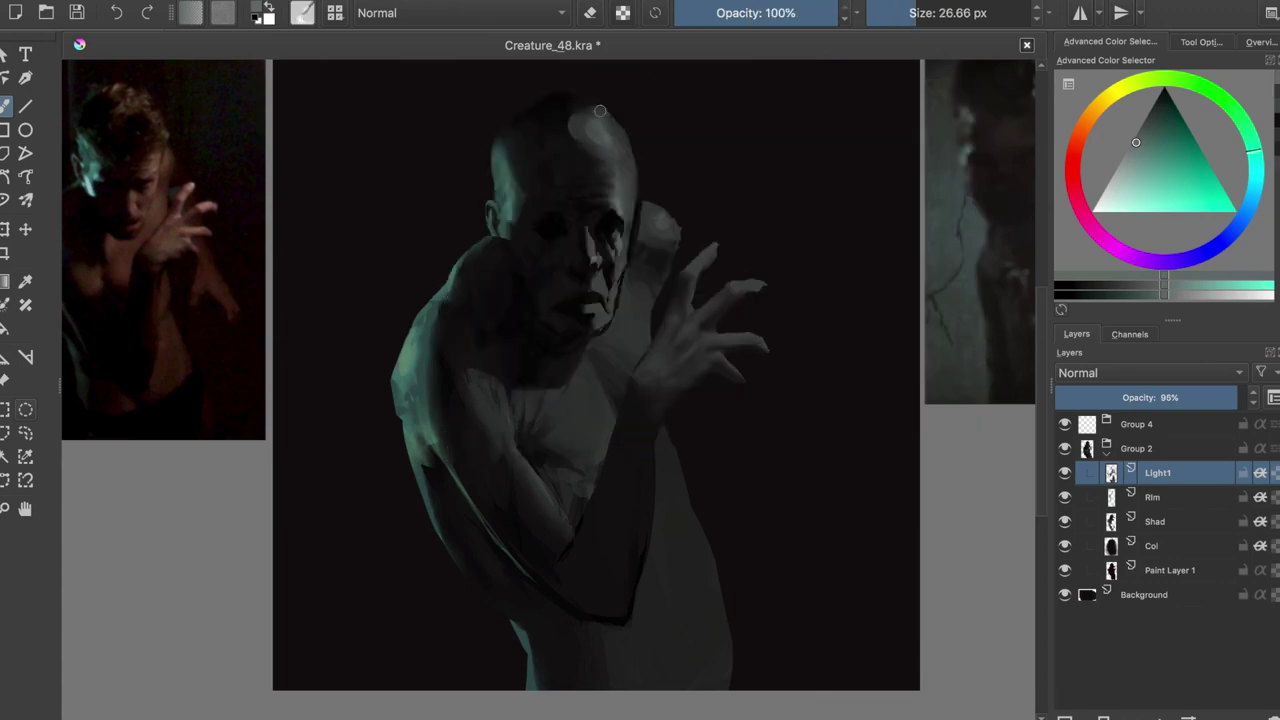
# Paint a pale light stroke across the top of the creature's head
pyautogui.press('m')
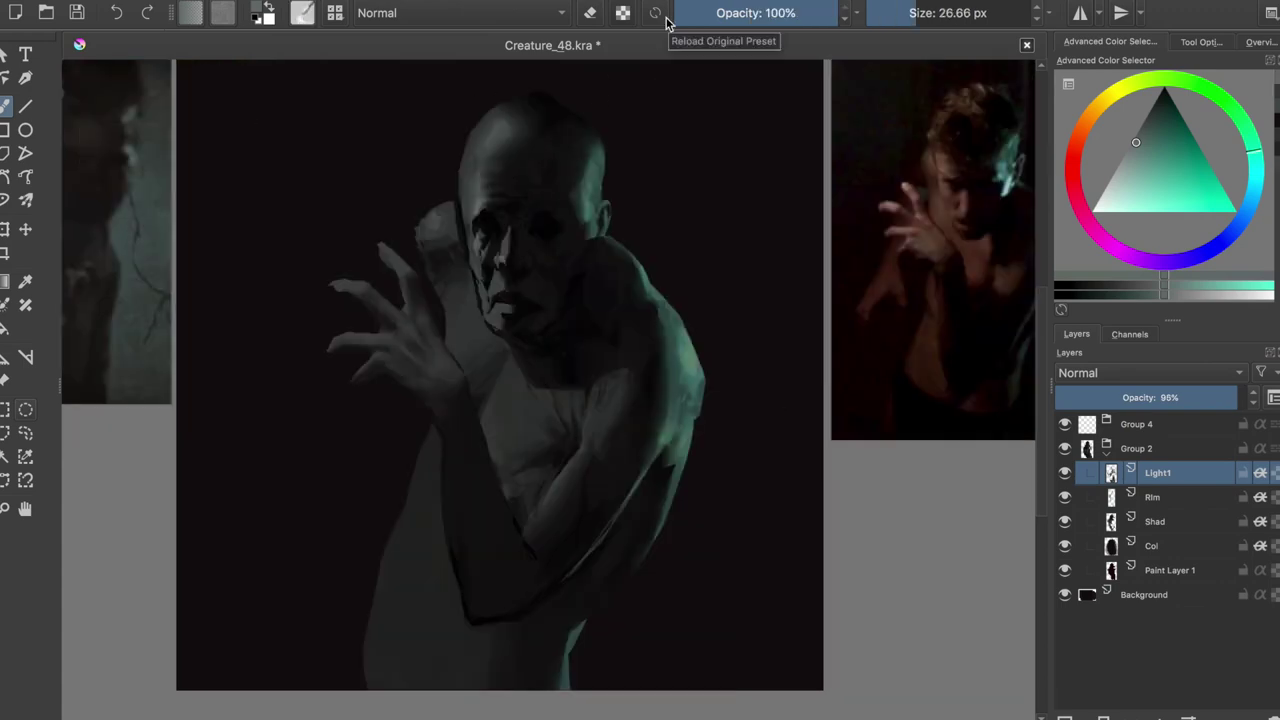
pyautogui.press('m')
pyautogui.hotkey('ctrl', 's')
pyautogui.rightClick(565, 251)
pyautogui.click(569, 390)
pyautogui.moveTo(540, 110); pyautogui.dragTo(595, 112)
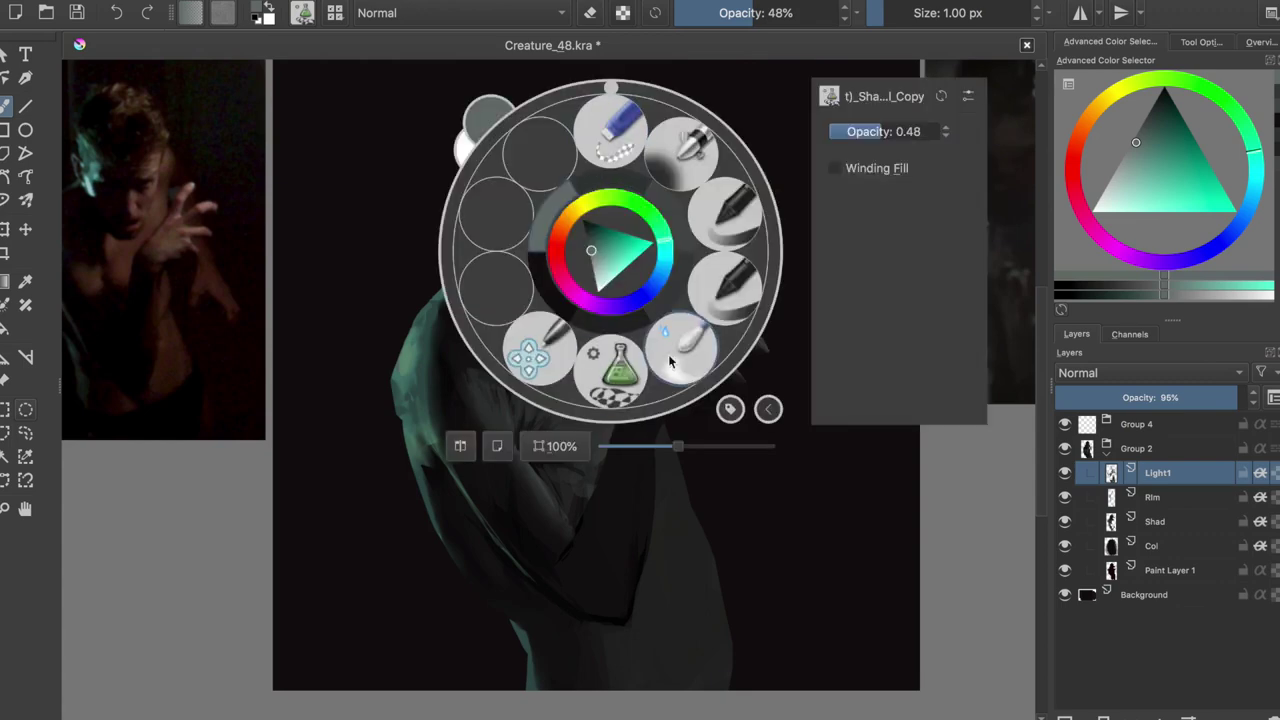
# Add faint light to the chest, checking in mirrored view and saving
pyautogui.rightClick(611, 251)
pyautogui.click(607, 114)
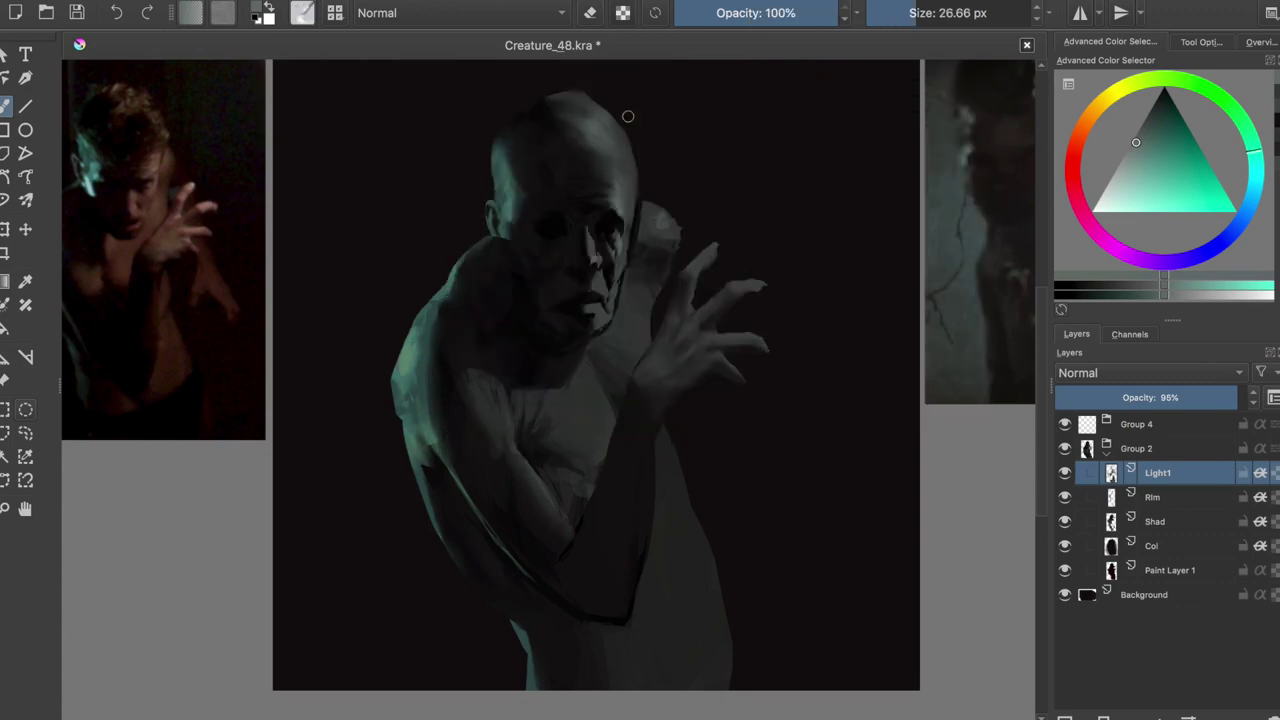
pyautogui.press('m')
pyautogui.press('m')
pyautogui.hotkey('ctrl', 's')
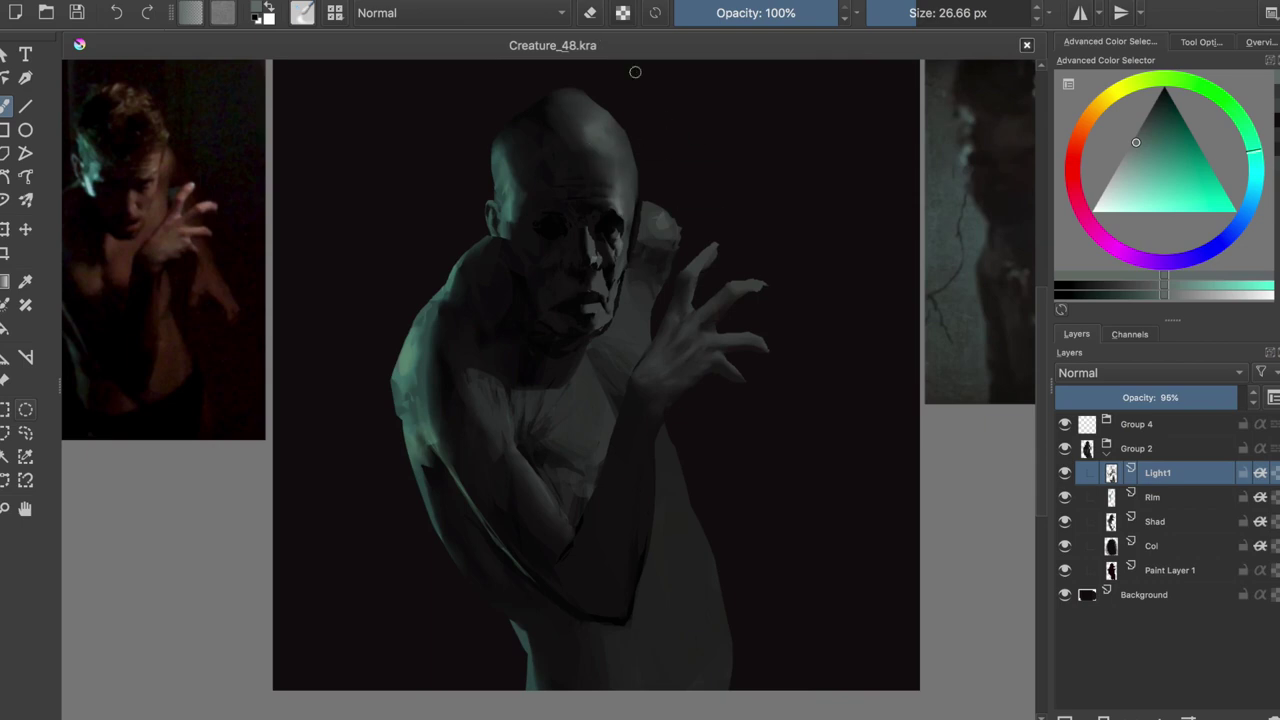
pyautogui.moveTo(504, 439); pyautogui.dragTo(537, 405)
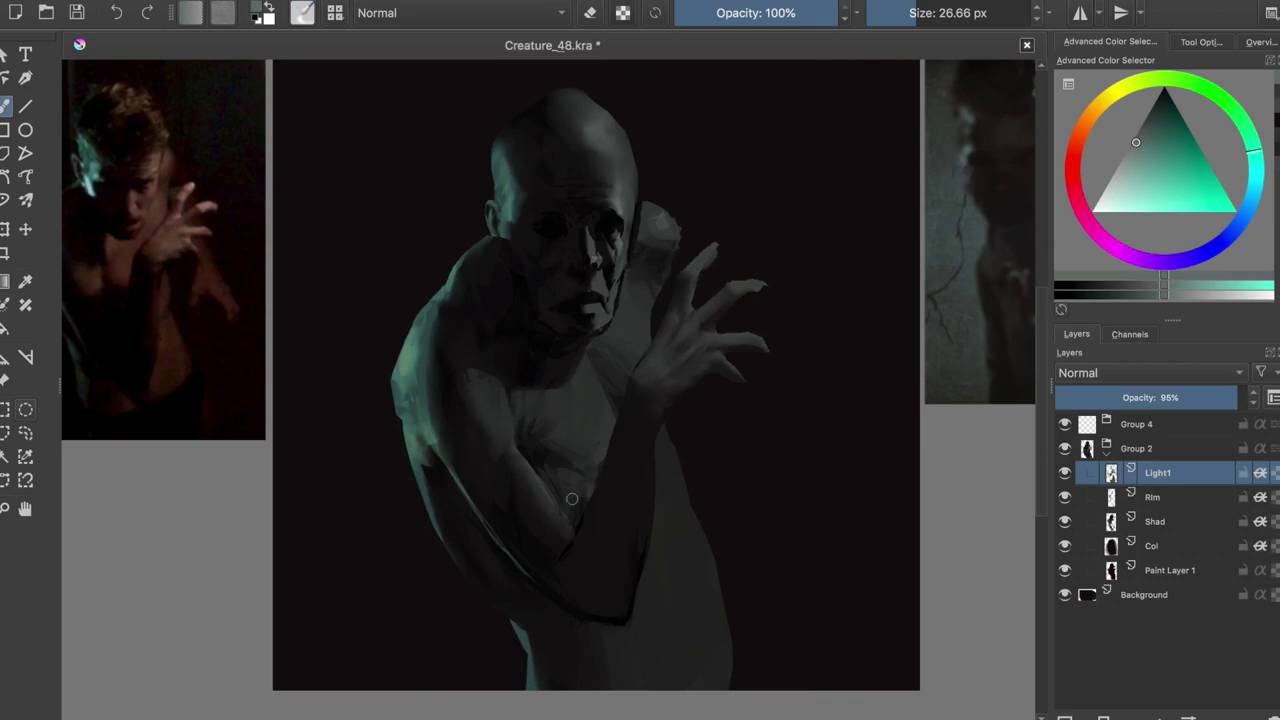
pyautogui.press('m')
pyautogui.hotkey('ctrl', 's')
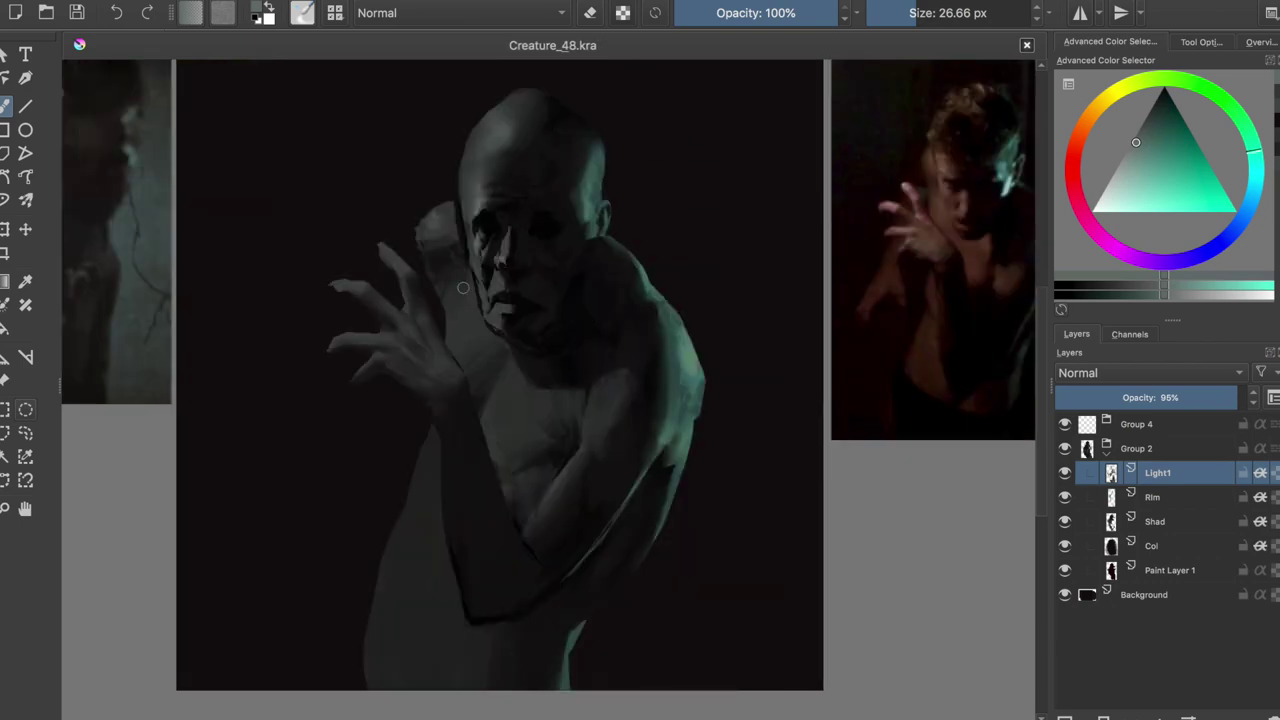
# On the Rim layer, sample the muted teal from the face, save, and go back to Light1
pyautogui.press('pagedown')
pyautogui.press('/')
pyautogui.keyDown('ctrl'); pyautogui.click(591, 244); pyautogui.keyUp('ctrl')
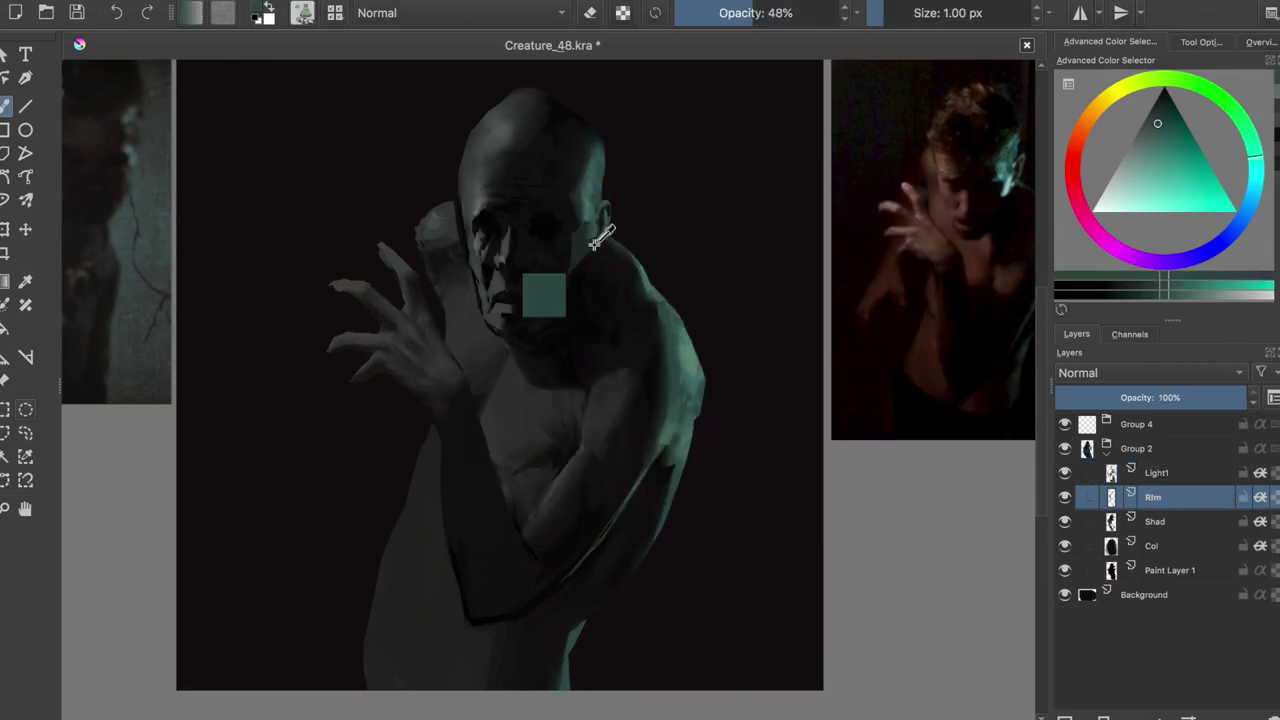
pyautogui.keyDown('ctrl'); pyautogui.click(584, 250); pyautogui.keyUp('ctrl')
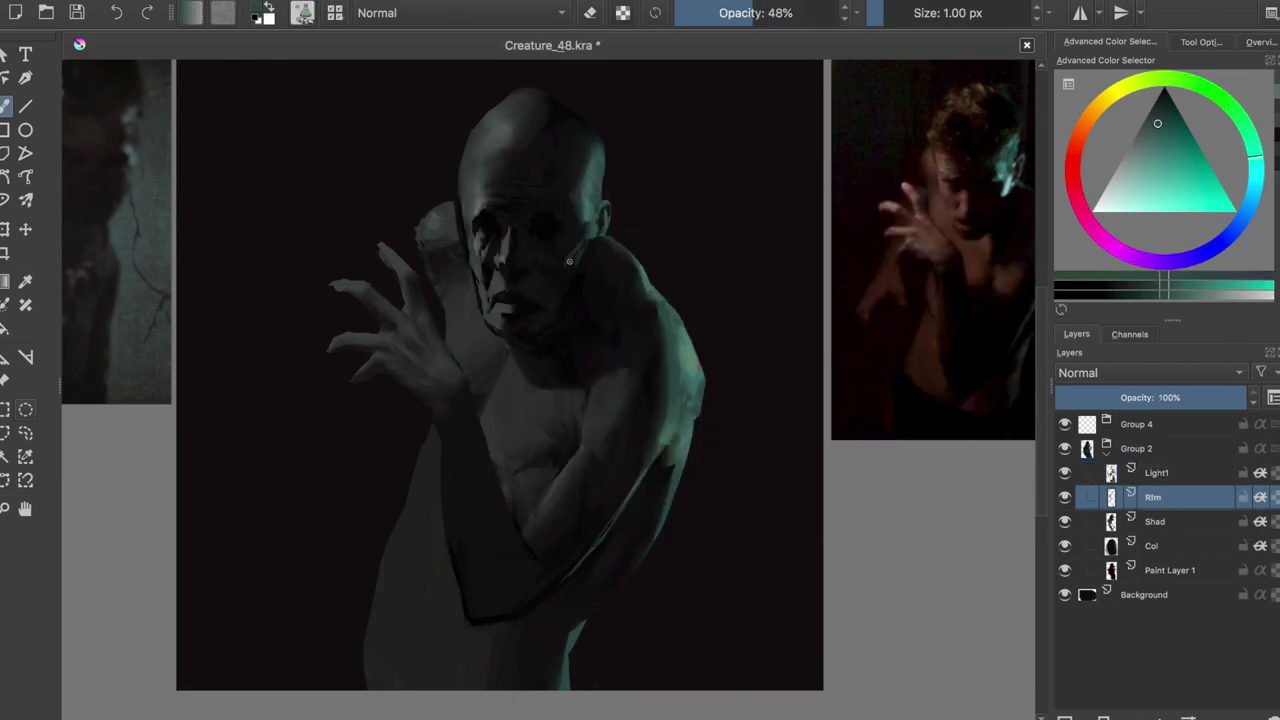
pyautogui.hotkey('ctrl', 's')
pyautogui.click(1157, 472)
pyautogui.press('/')
# With the fine low-opacity brush in yellow, lighten a small area beside the torso's edge
pyautogui.press('m')
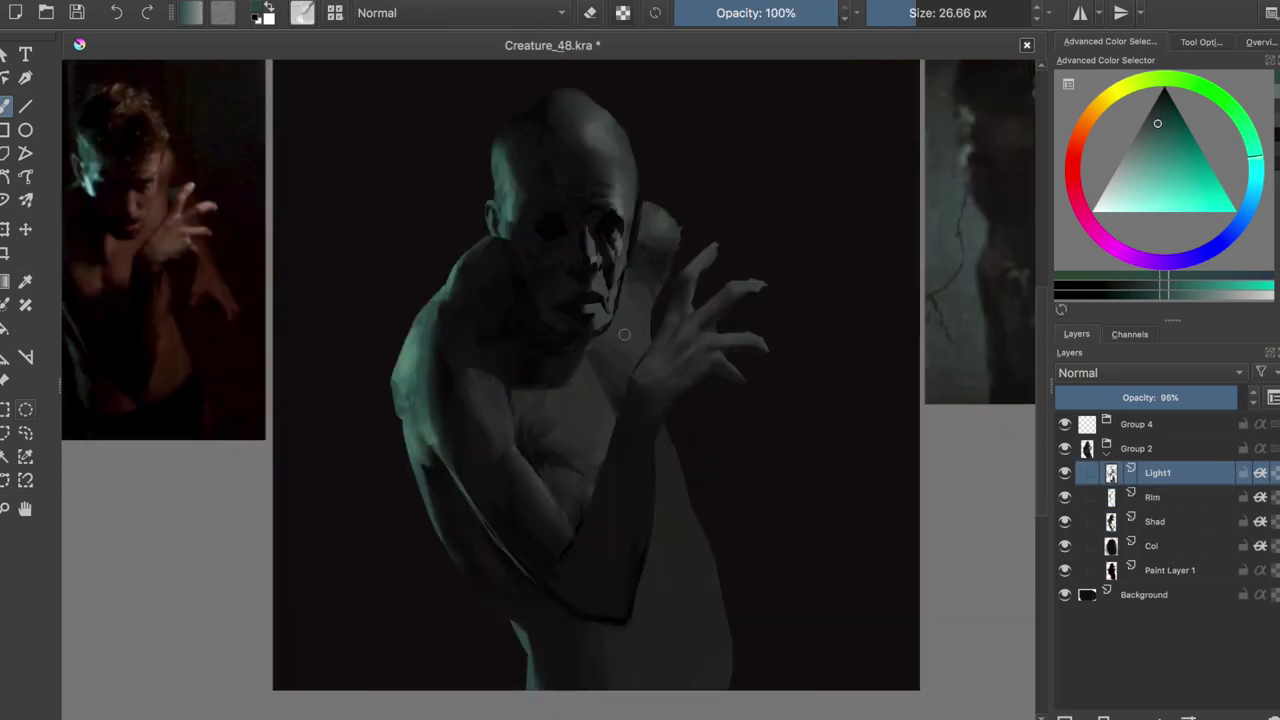
pyautogui.hotkey('ctrl', 's')
pyautogui.rightClick(640, 456)
pyautogui.click(609, 340)
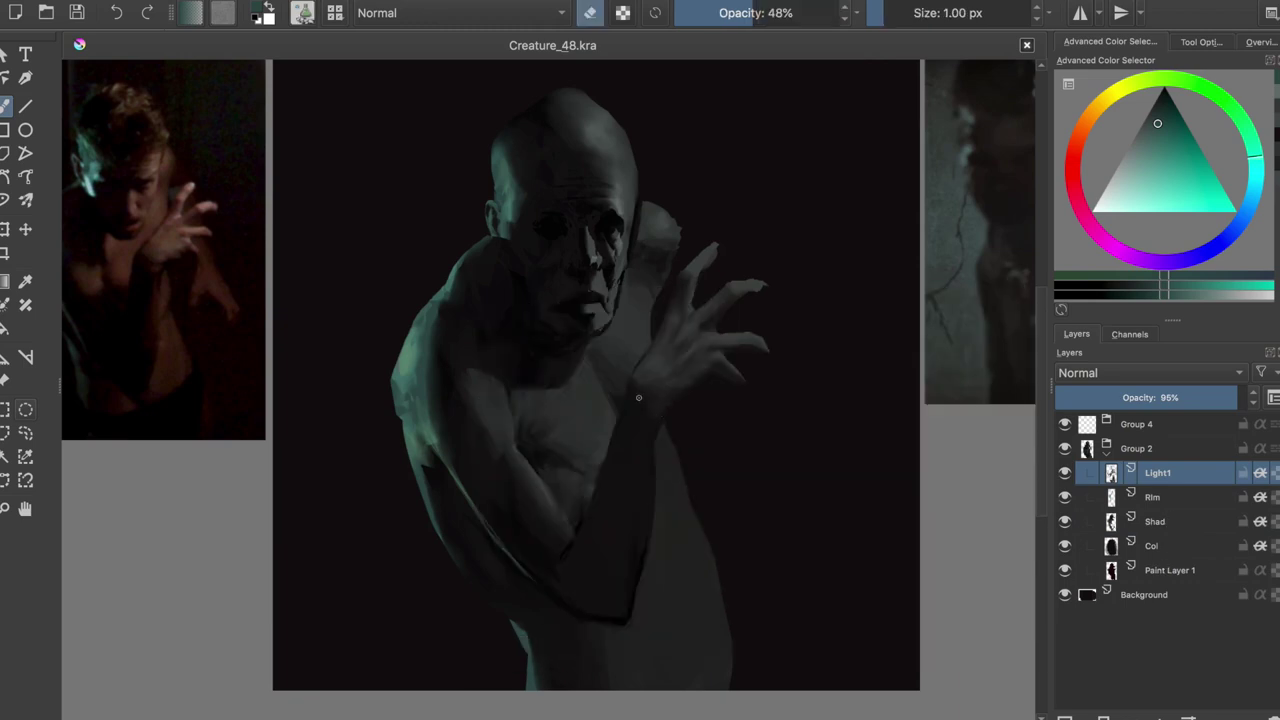
pyautogui.press('x')
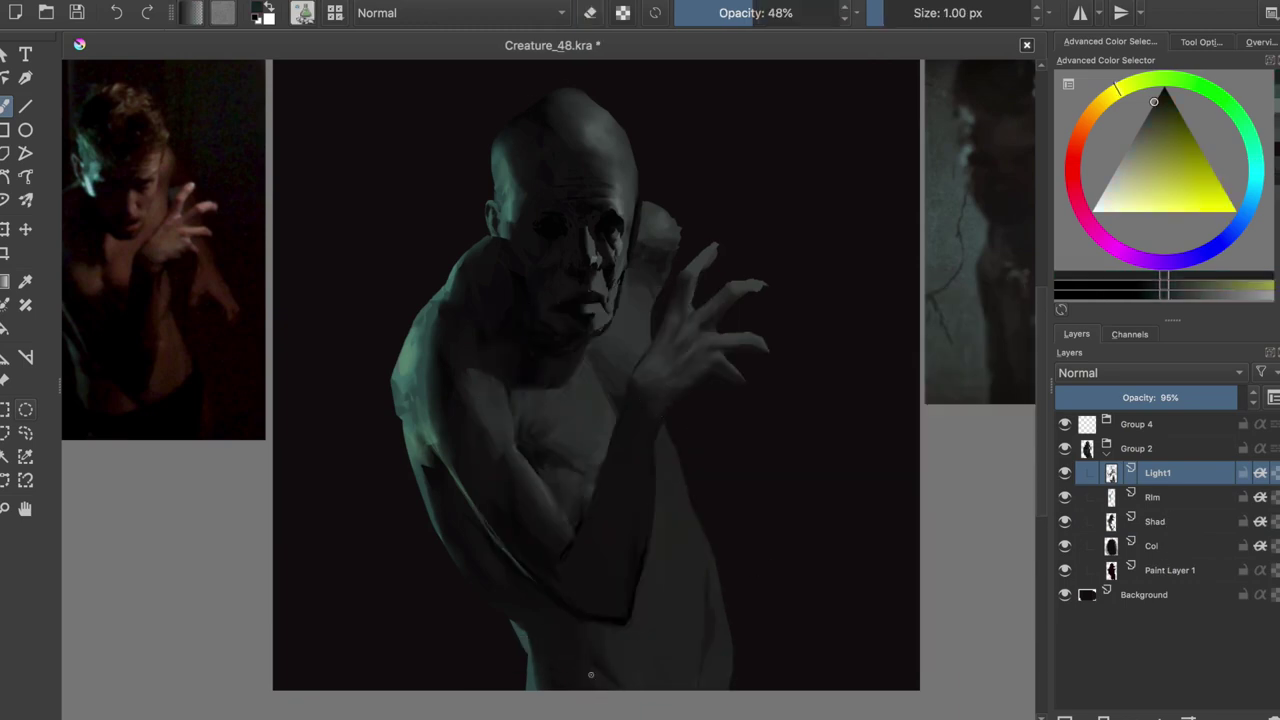
pyautogui.moveTo(672, 508); pyautogui.dragTo(667, 466)
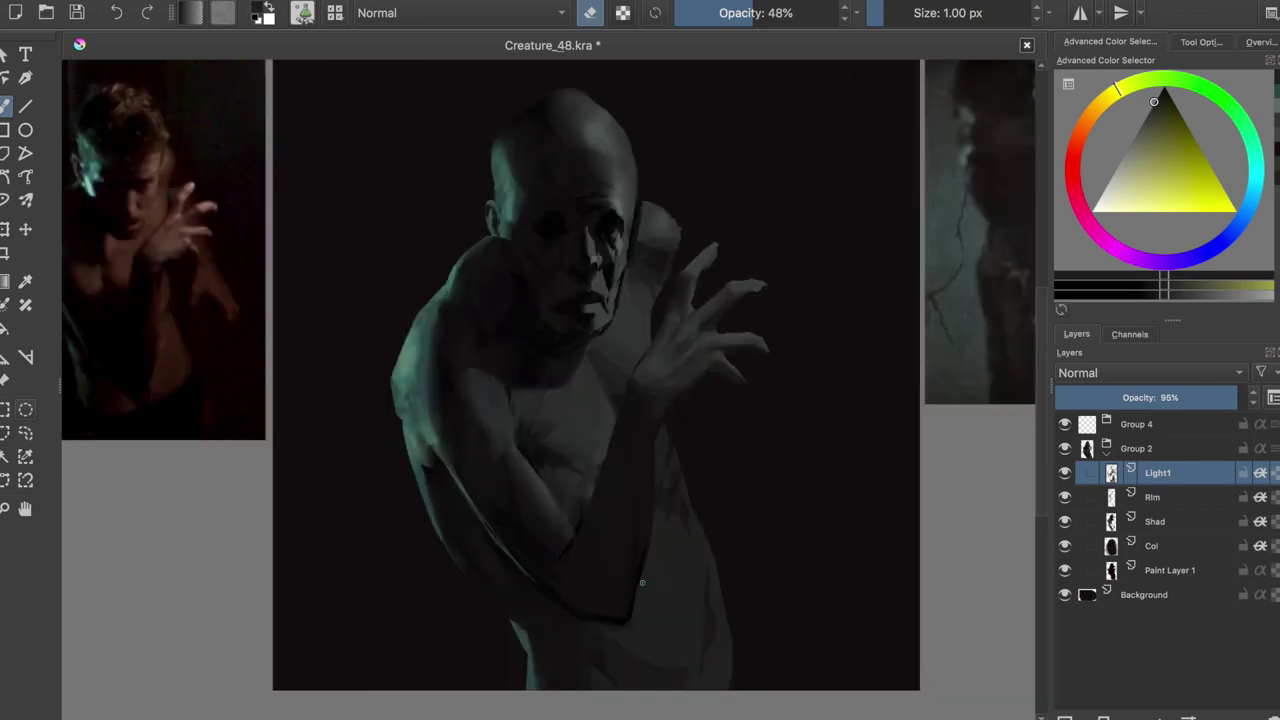
# Adjust the brush size, switch to erasing, and pick a magenta paint colour
pyautogui.press('e')
pyautogui.press('[')
pyautogui.press(']')
pyautogui.press('e')
pyautogui.rightClick(679, 641)
pyautogui.rightClick(648, 540)
pyautogui.click(598, 657)
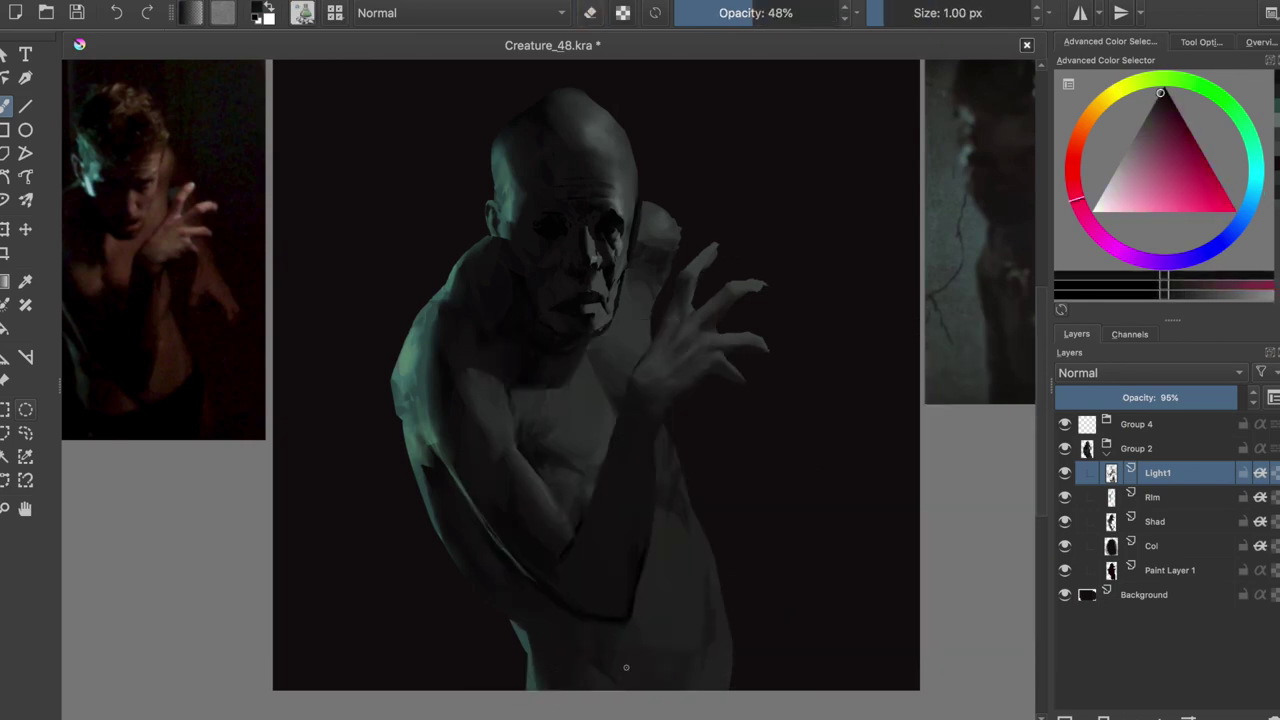
# Swap between a large opaque brush and the fine teal brush, checking the figure mirrored
pyautogui.rightClick(620, 630)
pyautogui.click(698, 610)
pyautogui.press('m')
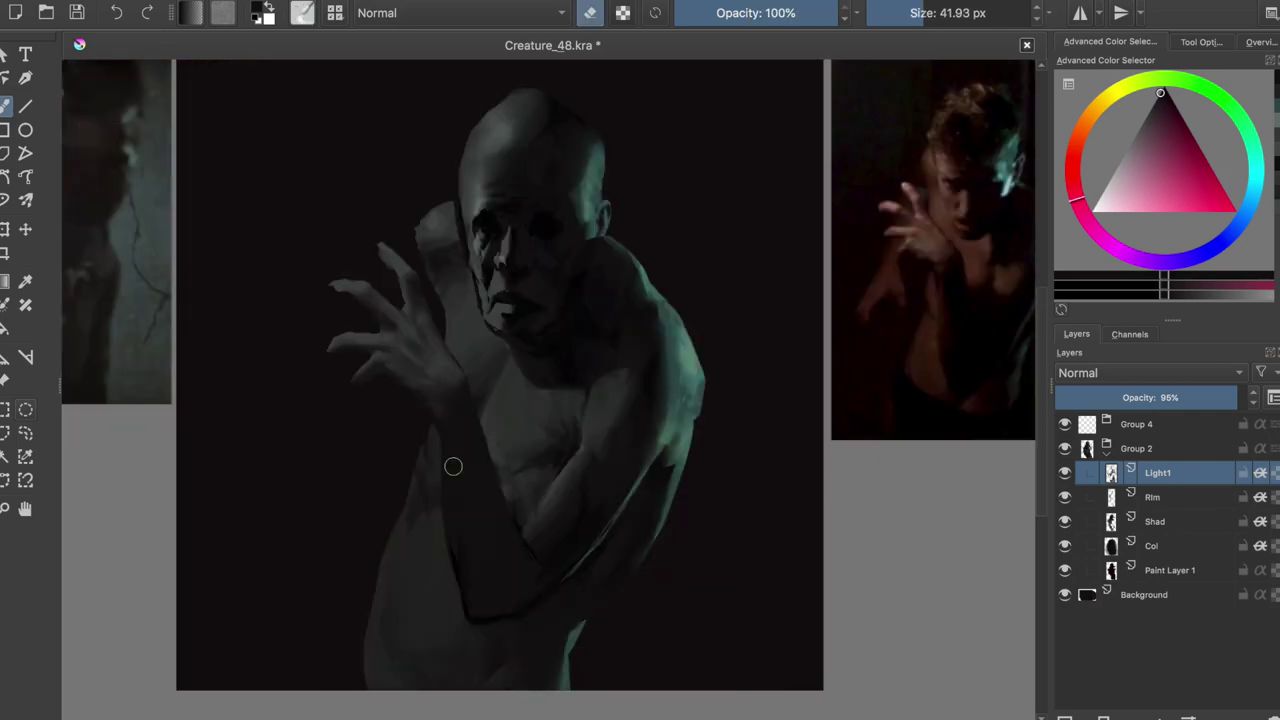
pyautogui.press('m')
pyautogui.rightClick(600, 408)
pyautogui.click(650, 530)
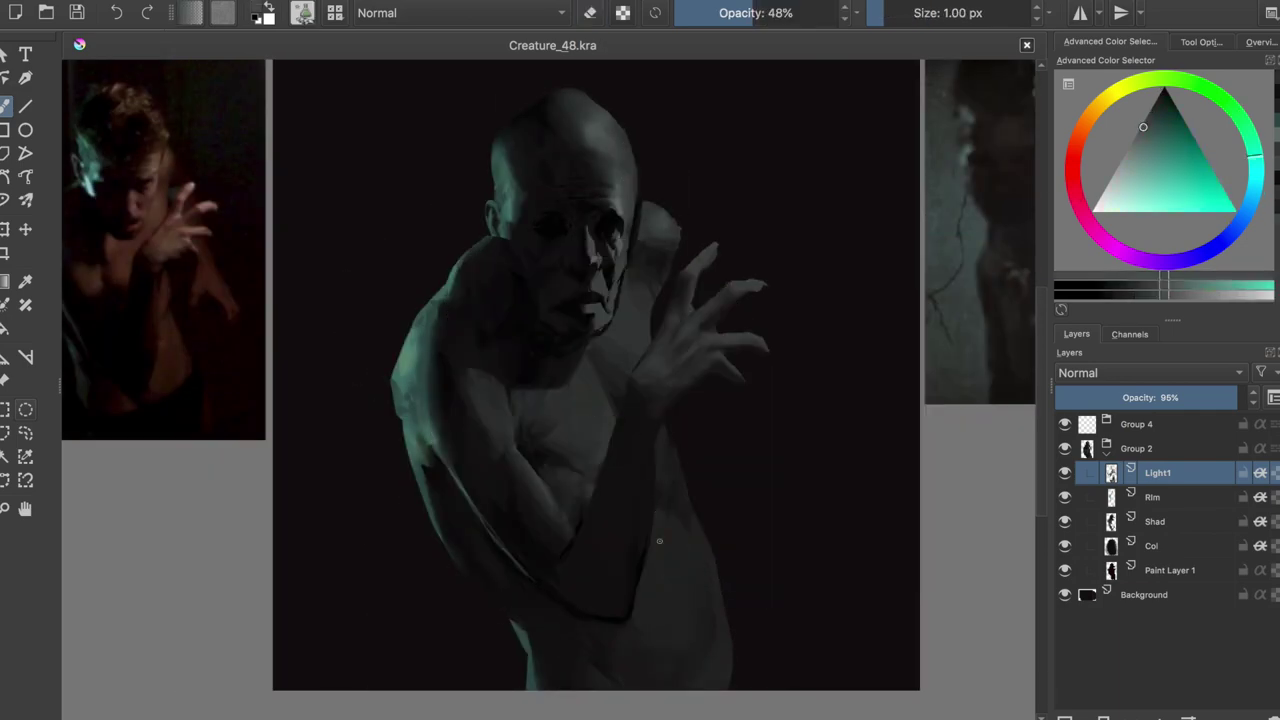
# Erase along the torso with a larger eraser, save, and take the fine green low-opacity brush
pyautogui.press('e')
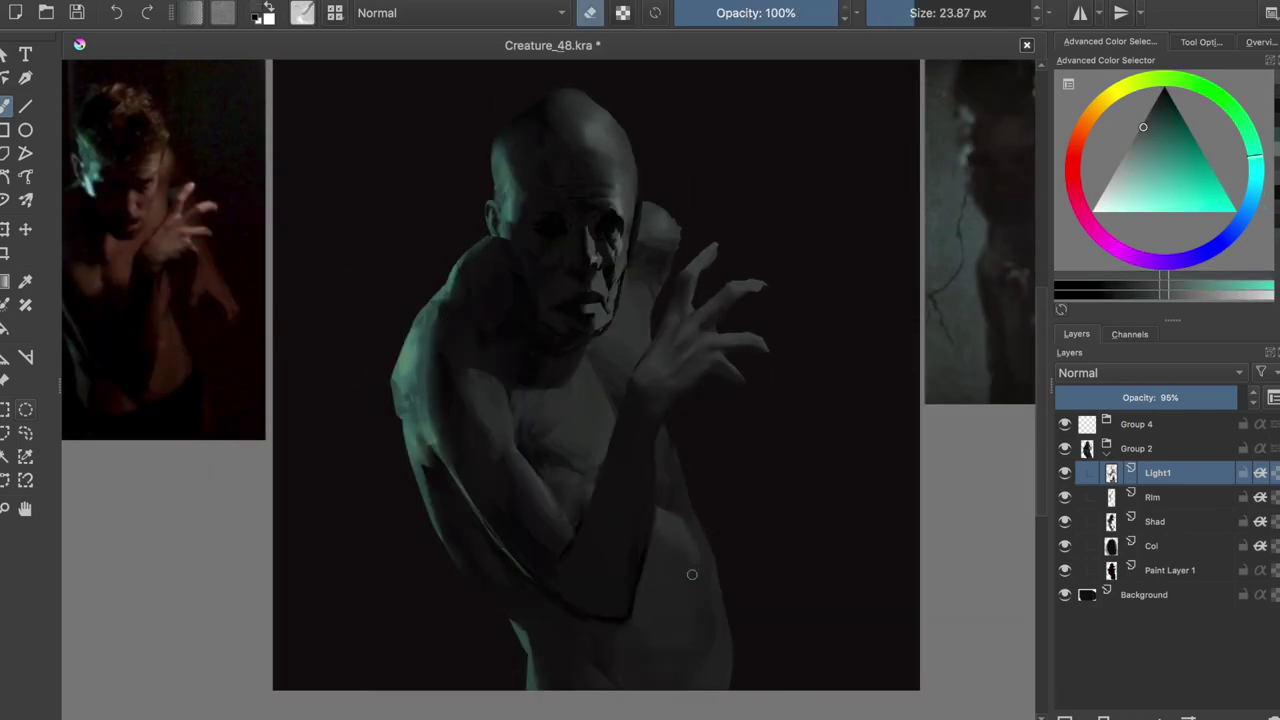
pyautogui.press('m')
pyautogui.hotkey('ctrl', 's')
pyautogui.press('m')
pyautogui.rightClick(637, 228)
pyautogui.click(679, 330)
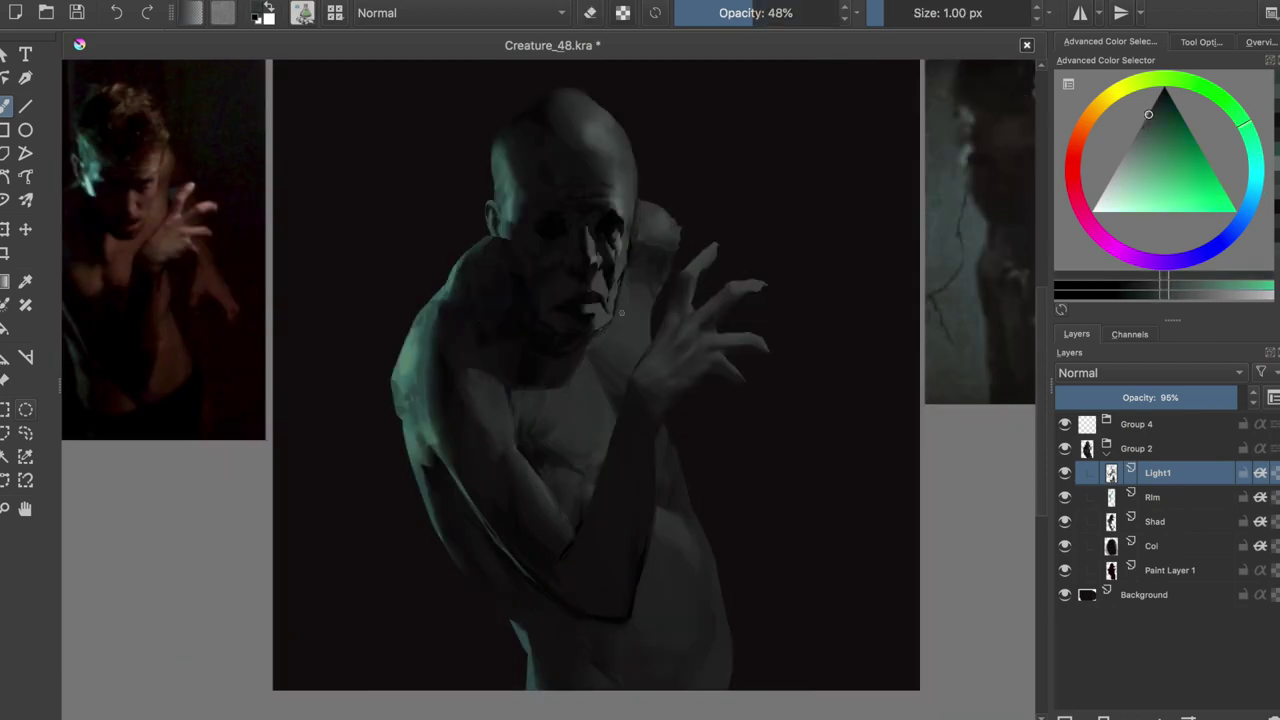
pyautogui.press('e')
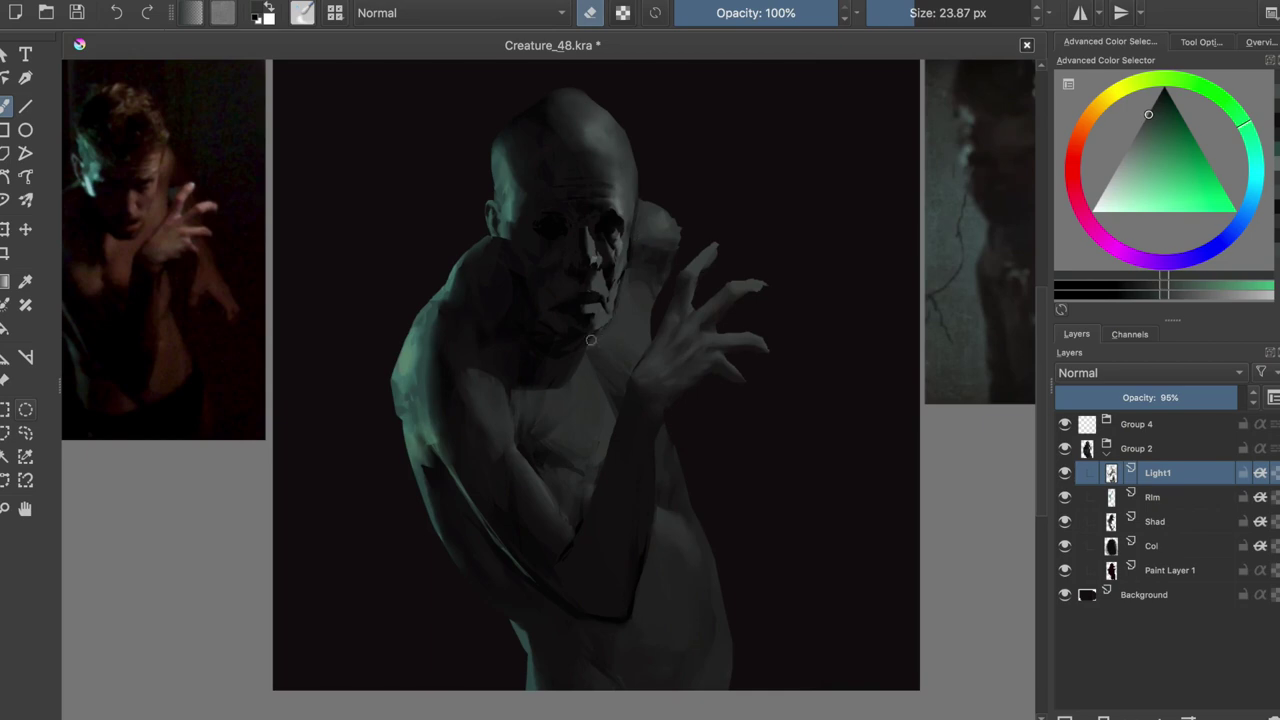
pyautogui.press('m')
pyautogui.press('m')
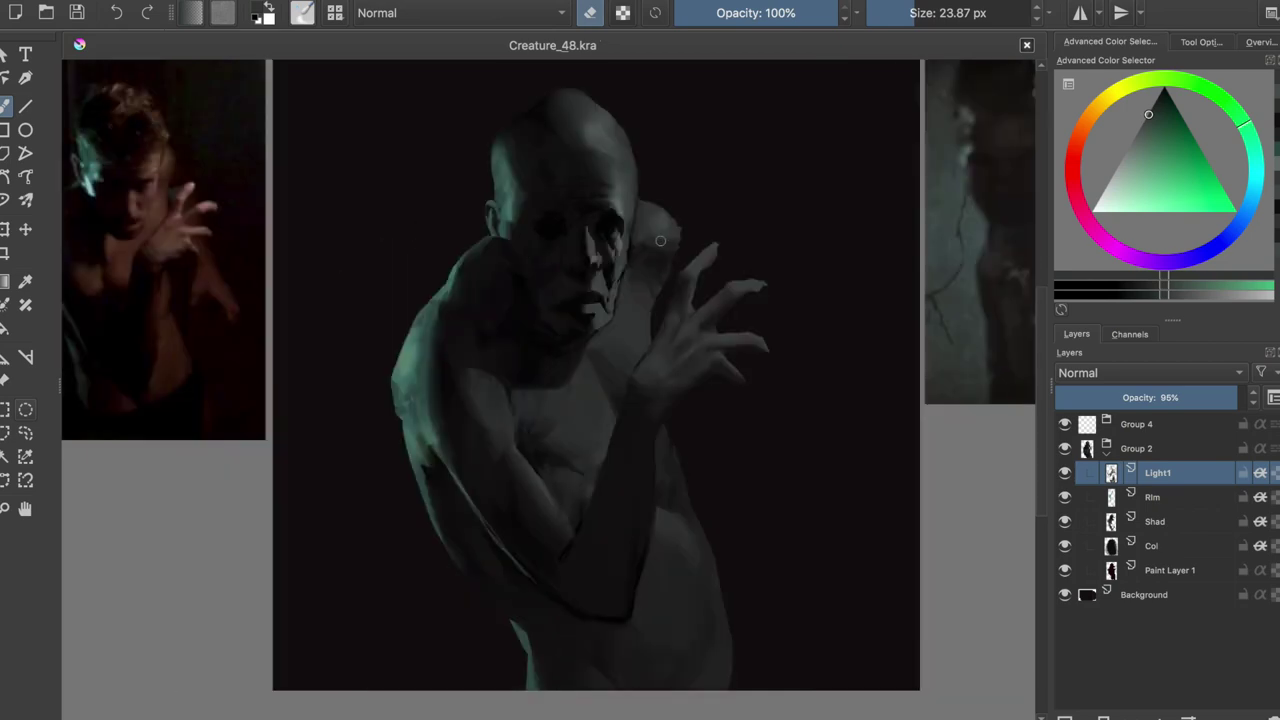